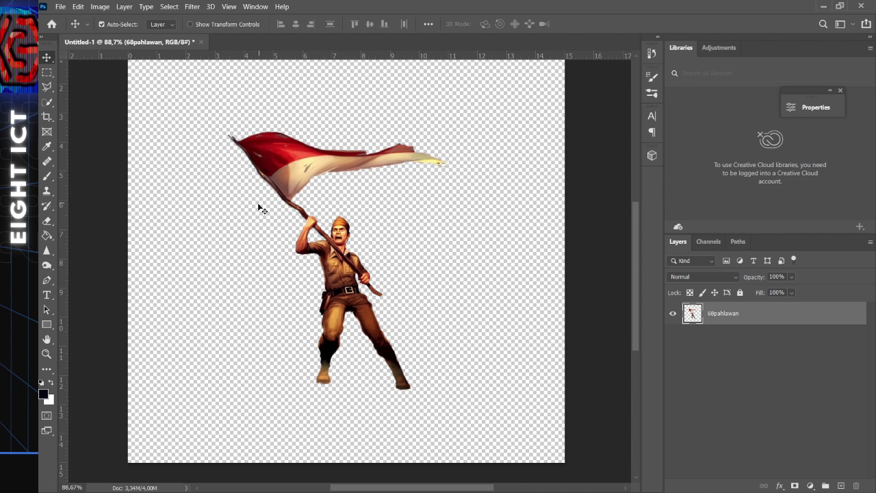
scroll(283, 231, "up", 2)
scroll(322, 247, "down", 1)
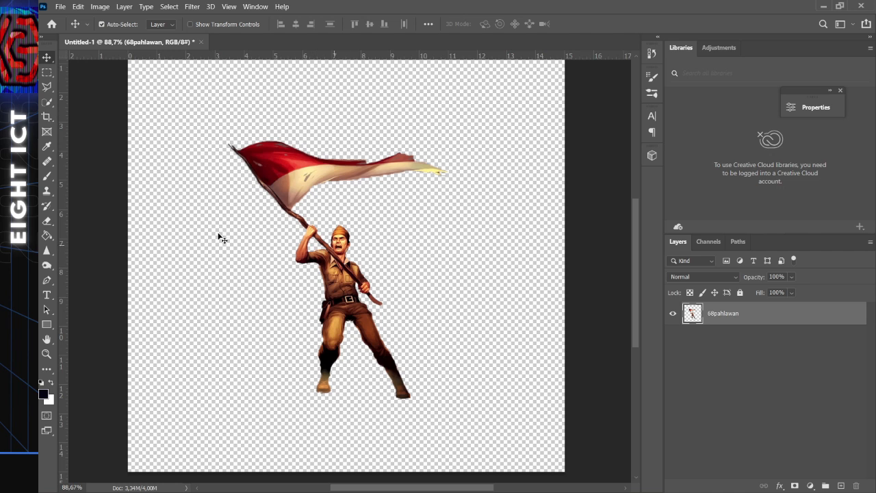
scroll(233, 236, "up", 1)
scroll(195, 178, "down", 1)
left_click(78, 6)
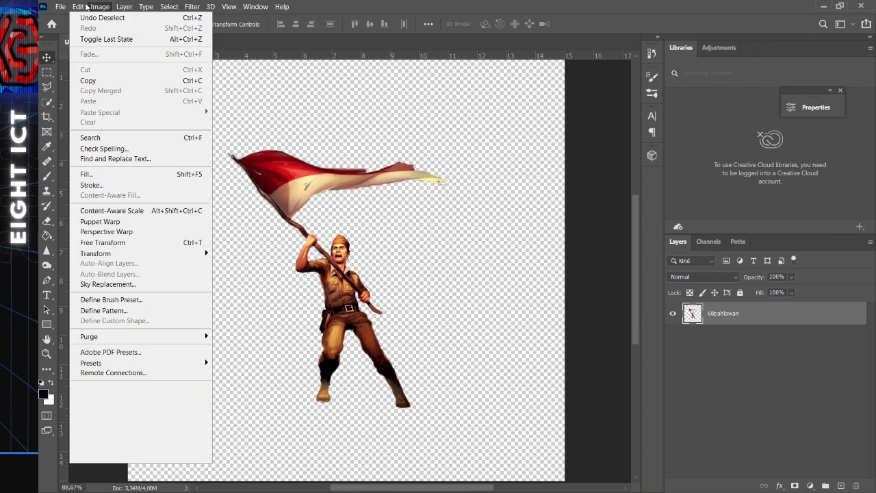
left_click(81, 6)
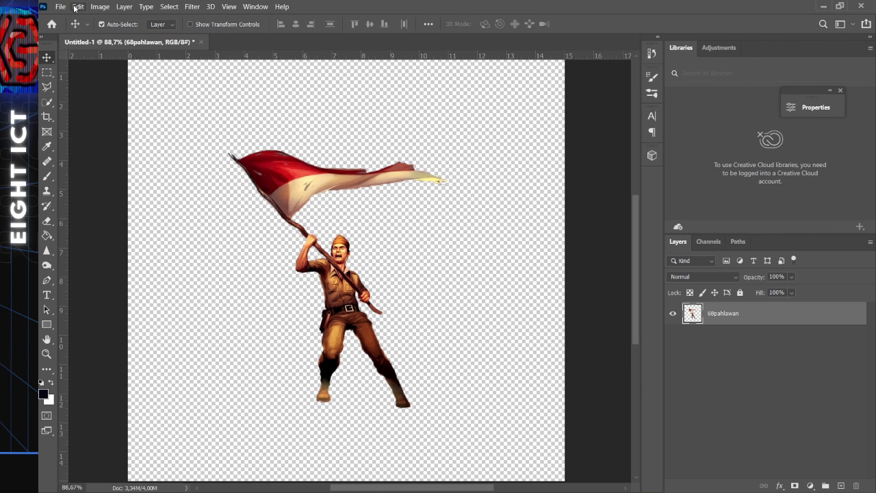
left_click(46, 295)
left_click(50, 300)
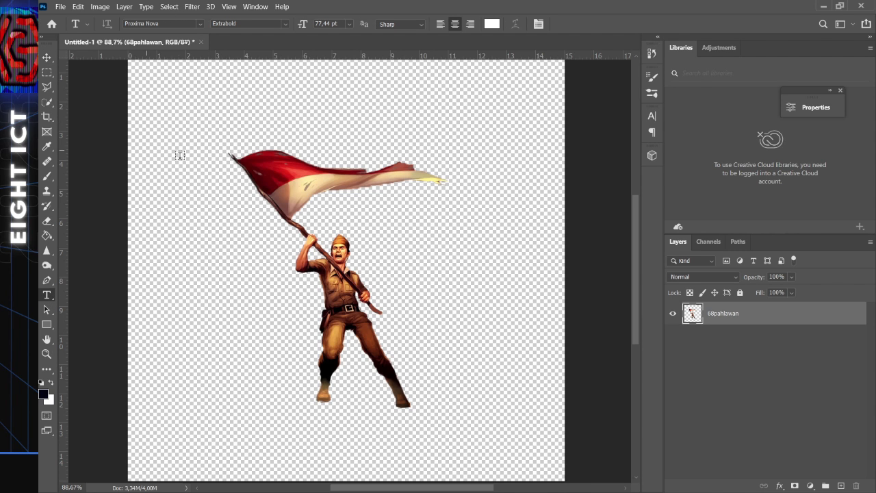
left_click(47, 57)
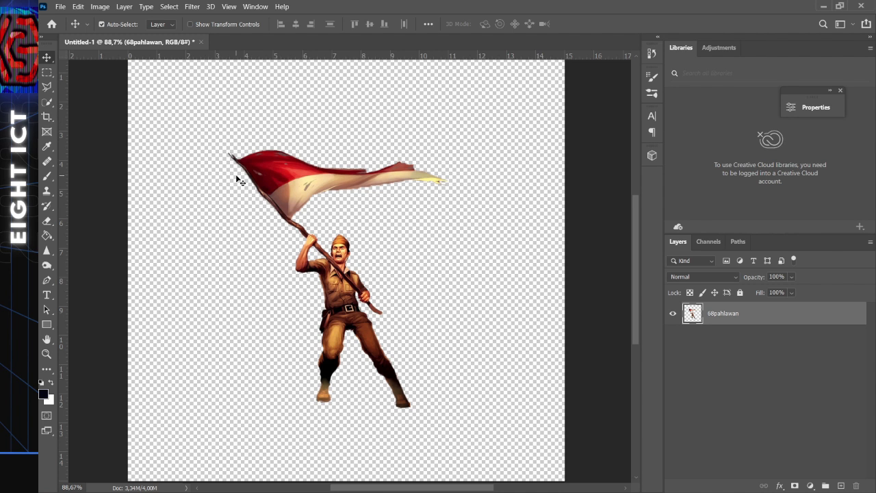
Move the flag-waving soldier figure straight up by about 1 inch on the canvas.
scroll(281, 226, "up", 3)
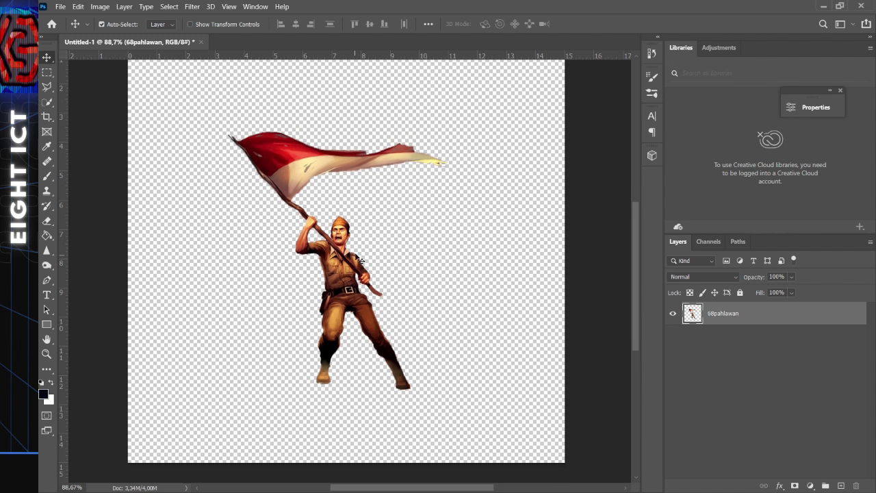
scroll(315, 259, "down", 2)
scroll(302, 249, "up", 3)
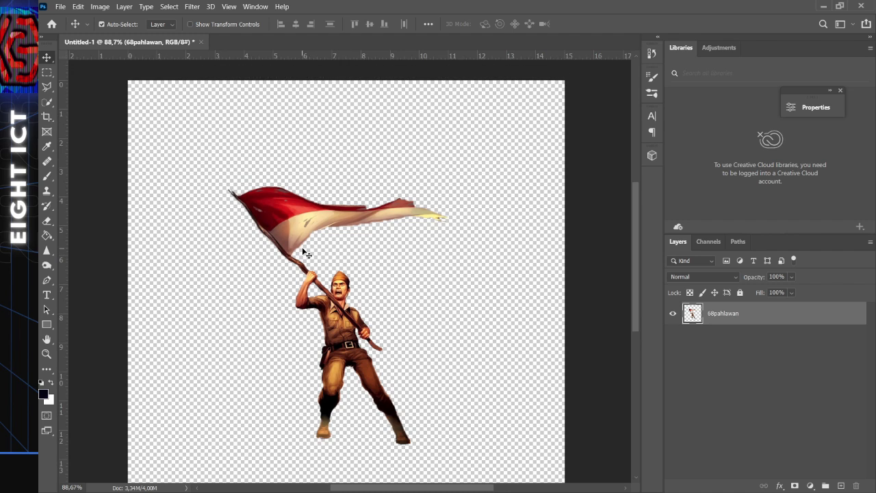
scroll(206, 157, "down", 3)
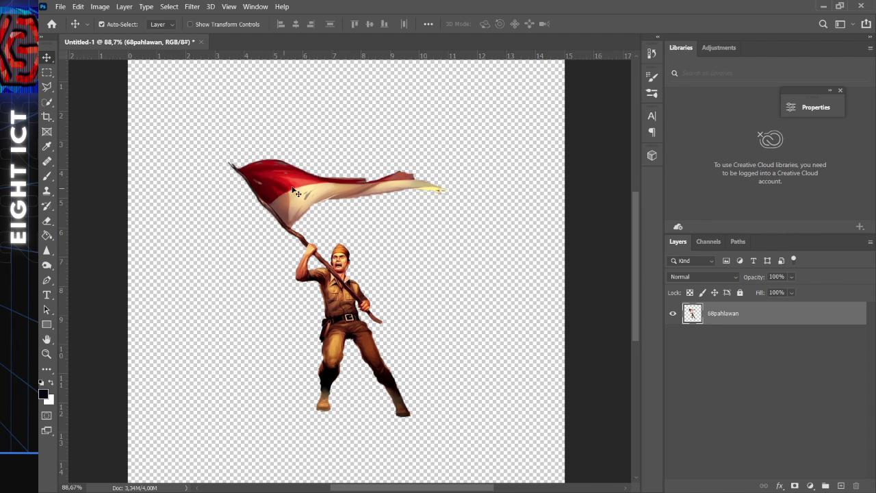
left_click_drag(297, 193, 297, 166)
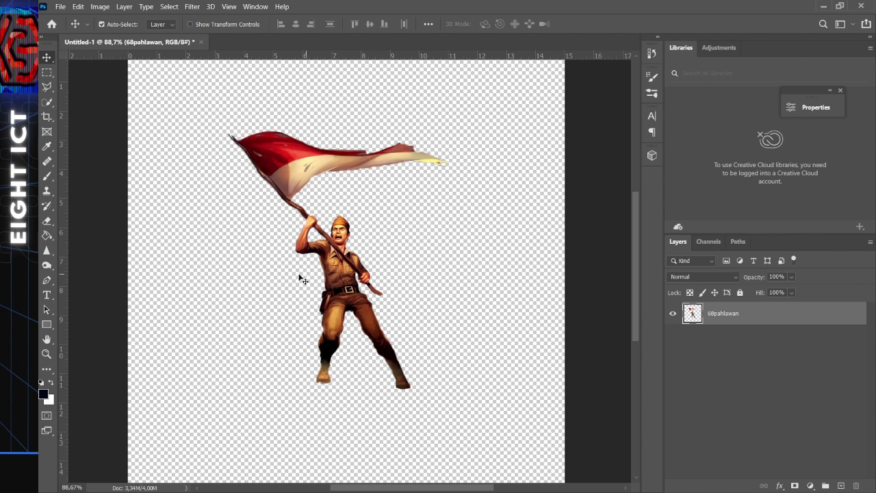
scroll(325, 283, "up", 1)
scroll(326, 284, "down", 1)
scroll(326, 285, "up", 2)
scroll(328, 287, "down", 2)
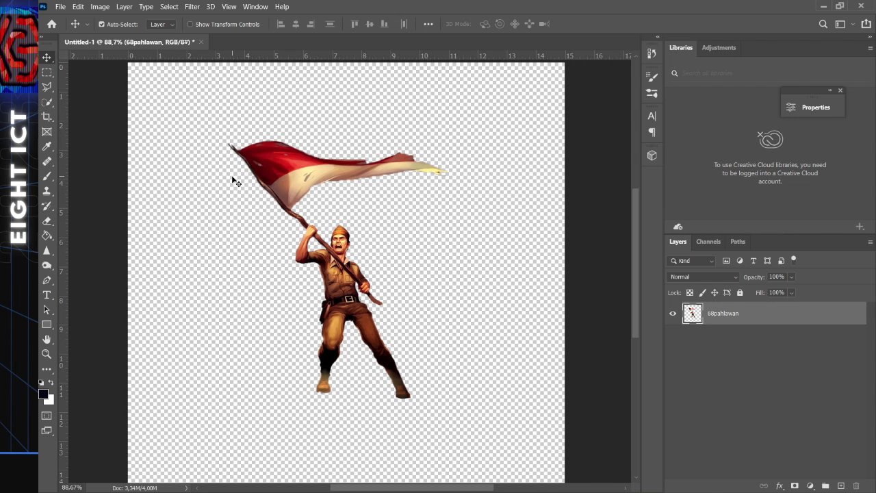
key("ctrl+t")
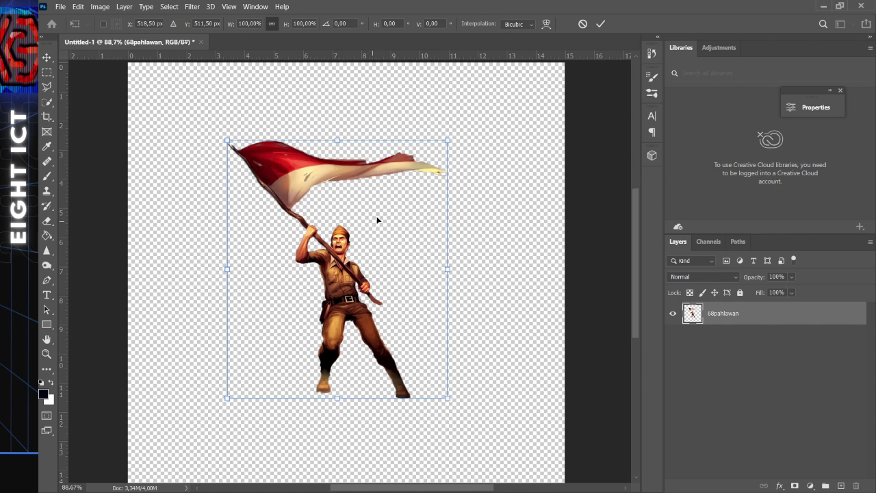
left_click_drag(239, 107, 239, 106)
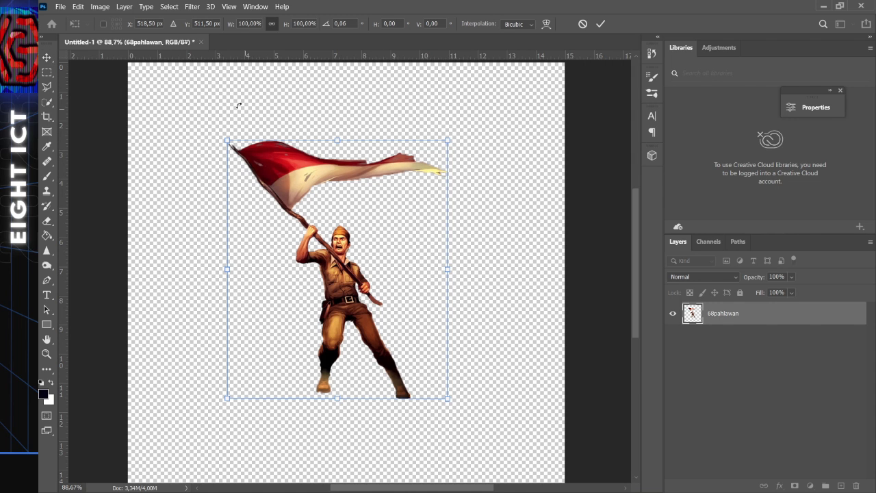
key("ctrl+s")
left_click(549, 198)
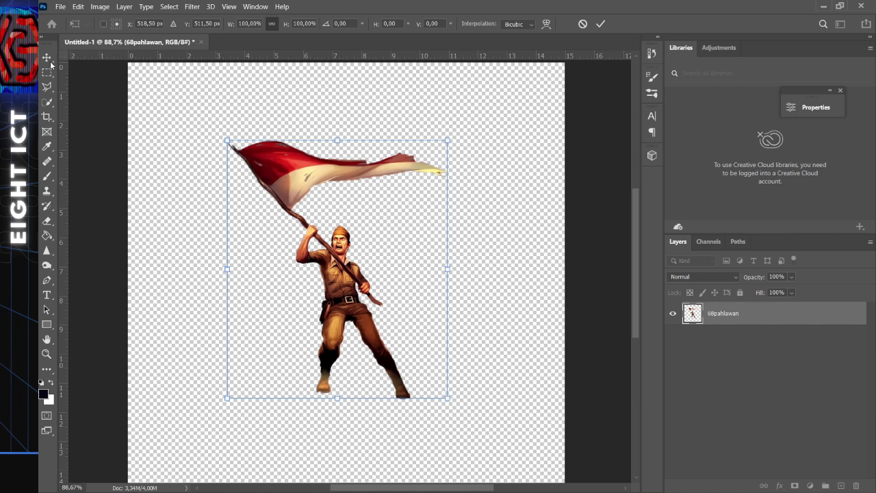
key("Return")
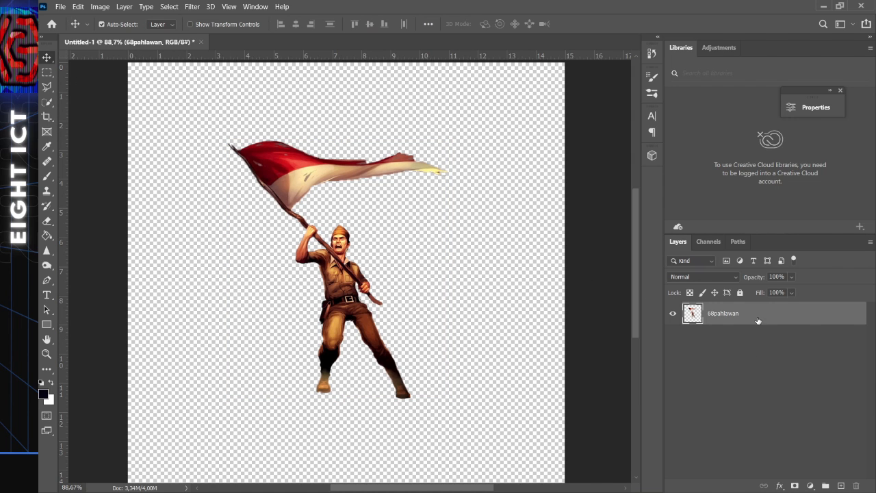
Free-transform the 68pahlawan layer and move the figure to X 540 px, Y 512.63 px.
left_click(772, 373)
left_click(746, 316)
key("ctrl+t")
mouse_move(280, 333)
left_mouse_down()
mouse_move(234, 335)
mouse_move(335, 330)
mouse_move(356, 315)
mouse_move(269, 295)
mouse_move(253, 349)
mouse_move(293, 334)
left_mouse_up()
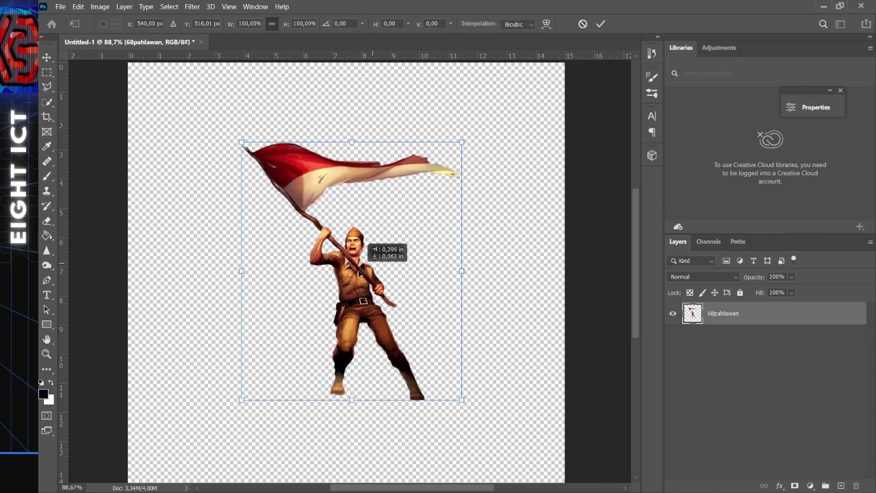
mouse_move(360, 271)
left_mouse_down()
mouse_move(370, 271)
mouse_move(356, 268)
left_mouse_up()
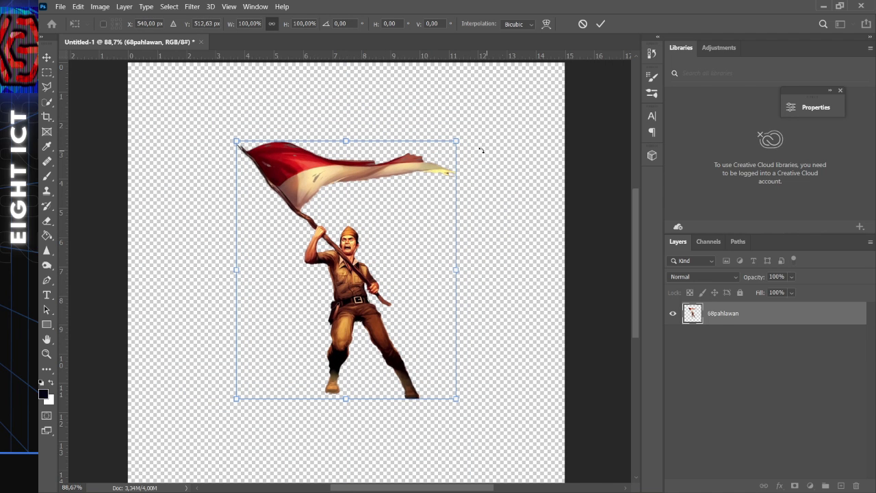
Resize the soldier figure proportionally from its corners to 97.41% and undo the corner distortion.
left_click_drag(456, 140, 498, 122)
left_click_drag(236, 399, 254, 377)
mouse_move(460, 256)
left_mouse_down()
mouse_move(349, 254)
mouse_move(472, 254)
mouse_move(391, 254)
mouse_move(473, 254)
mouse_move(458, 256)
left_mouse_up()
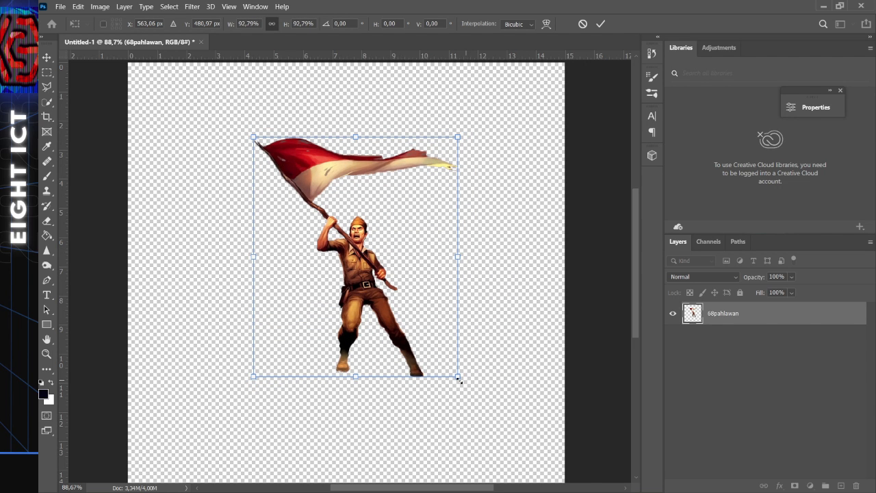
left_click_drag(458, 376, 476, 400)
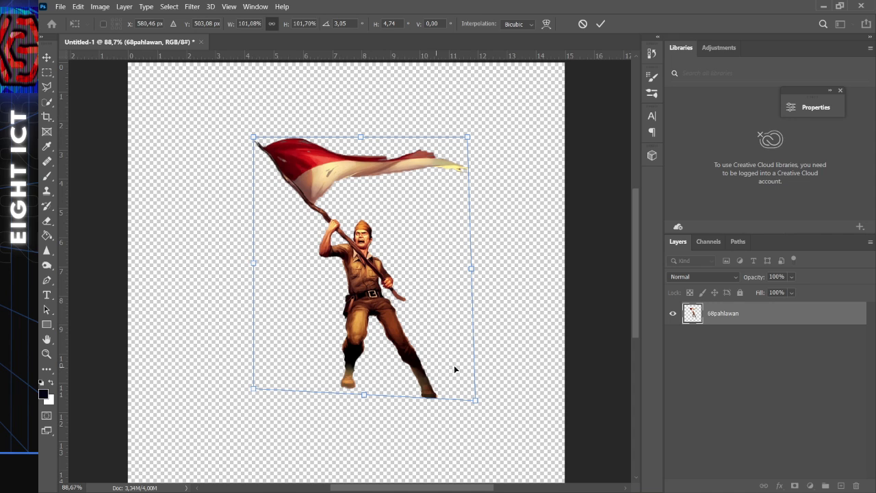
key("ctrl+z")
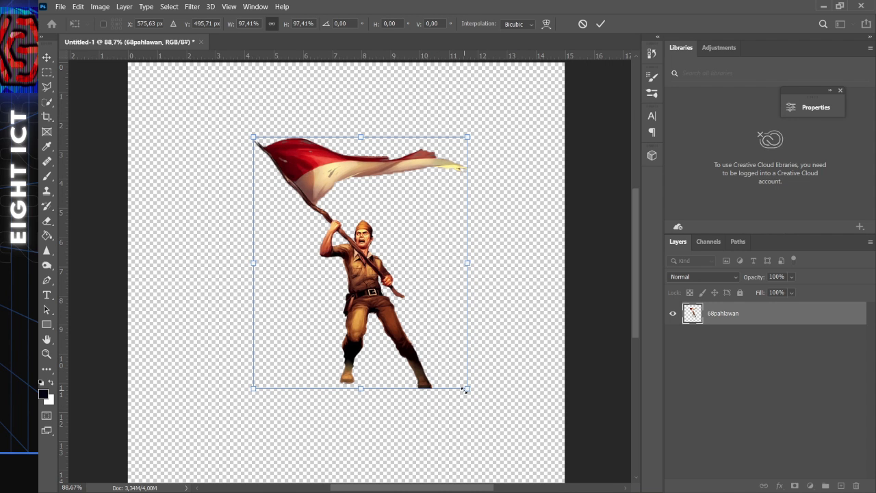
Scale the soldier figure down proportionally around its center to 86.30%.
left_click_drag(467, 389, 437, 350)
mouse_move(363, 384)
left_mouse_down()
mouse_move(356, 316)
mouse_move(352, 390)
mouse_move(352, 358)
mouse_move(351, 374)
left_mouse_up()
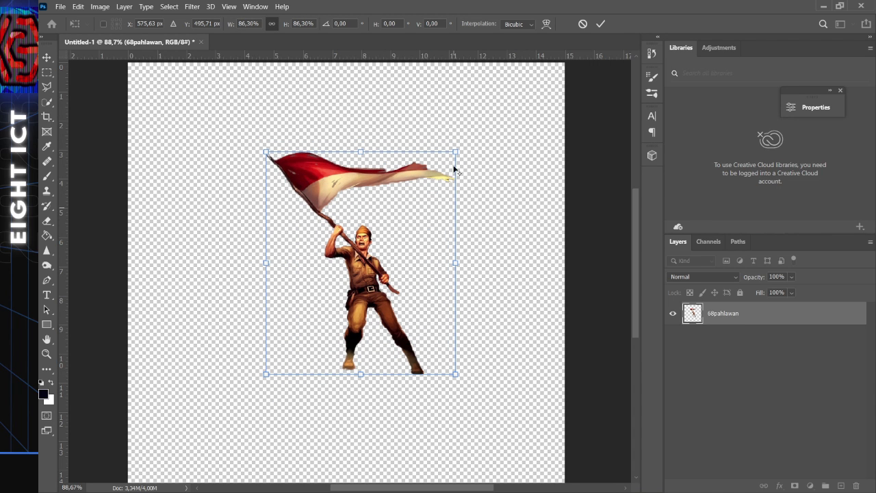
Try distorting the figure by moving one lower corner inward, undo it, and apply the transform.
left_click_drag(453, 376, 305, 370)
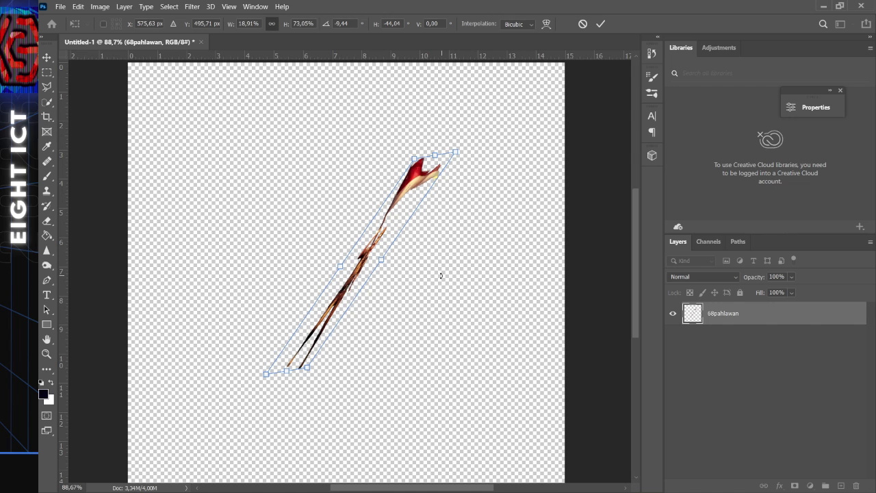
key("ctrl+z")
key("ctrl+z")
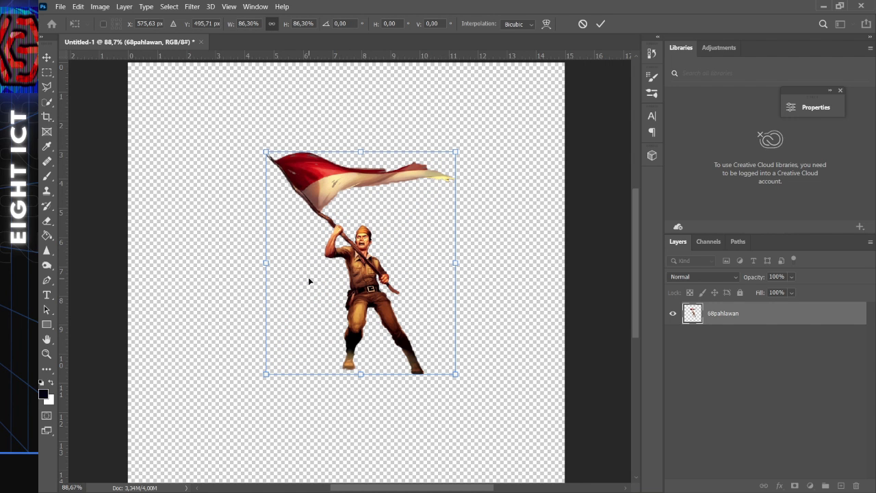
key("Return")
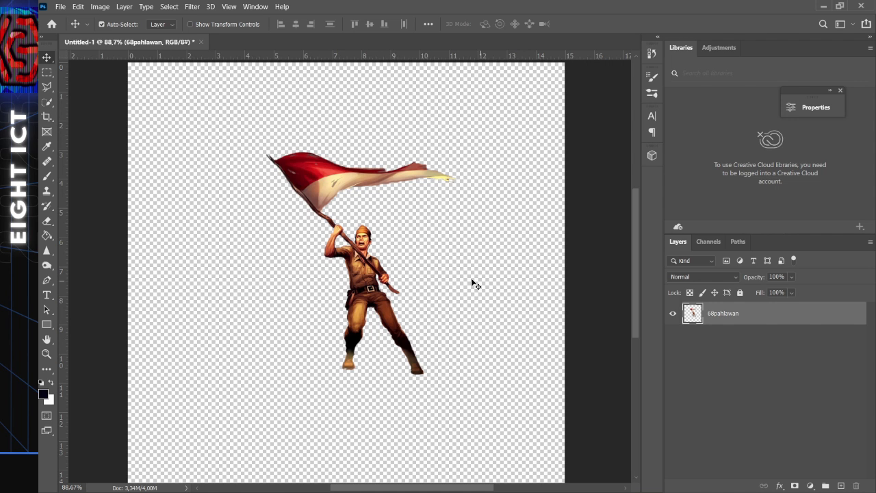
Move the soldier figure sideways to the horizontal center of the canvas.
scroll(454, 304, "down", 1)
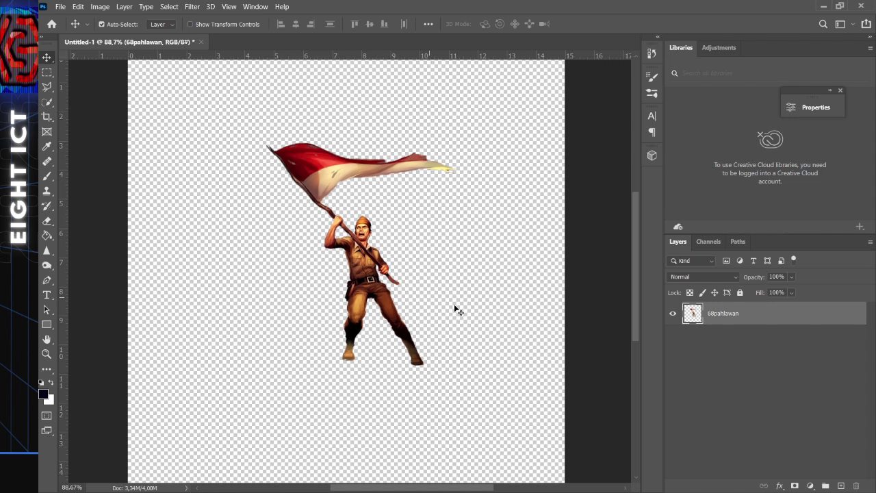
scroll(455, 324, "up", 1)
scroll(459, 329, "down", 1)
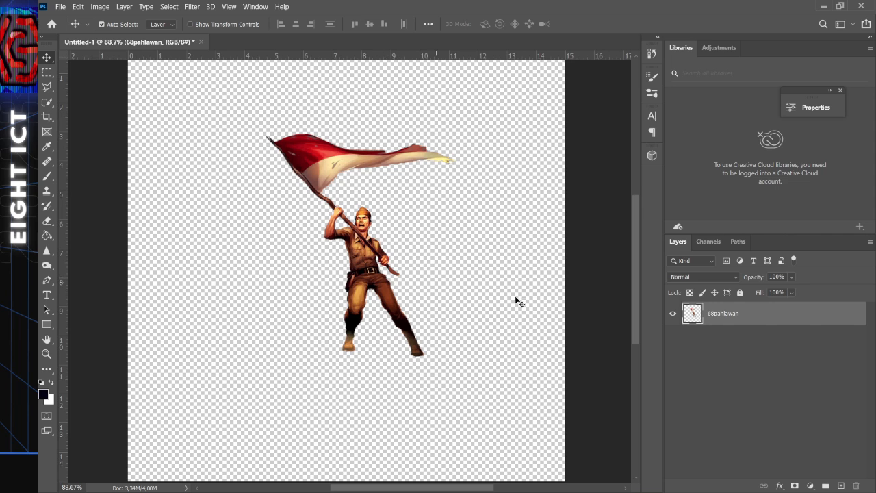
left_click_drag(380, 268, 353, 255)
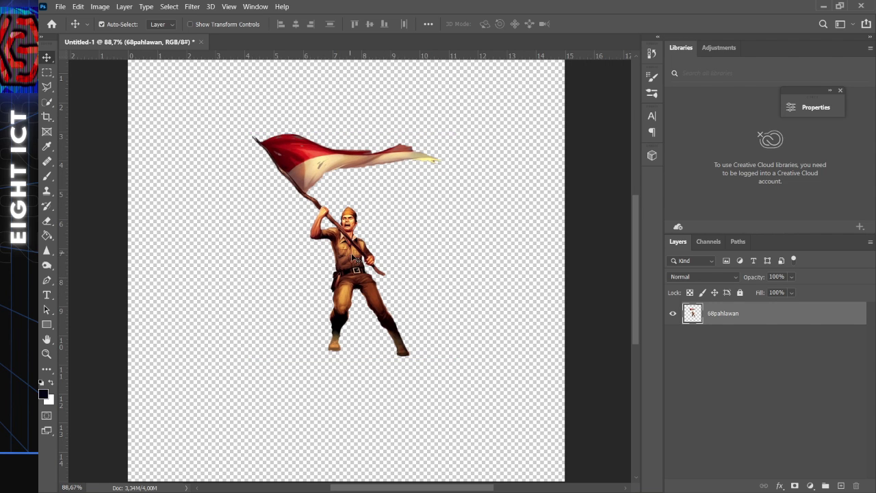
Move the figure to the canvas's lower-right corner and scale it proportionally to 72.44%.
scroll(432, 274, "down", 3)
left_click_drag(356, 202, 565, 341)
key("ctrl+t")
left_click_drag(473, 242, 458, 256)
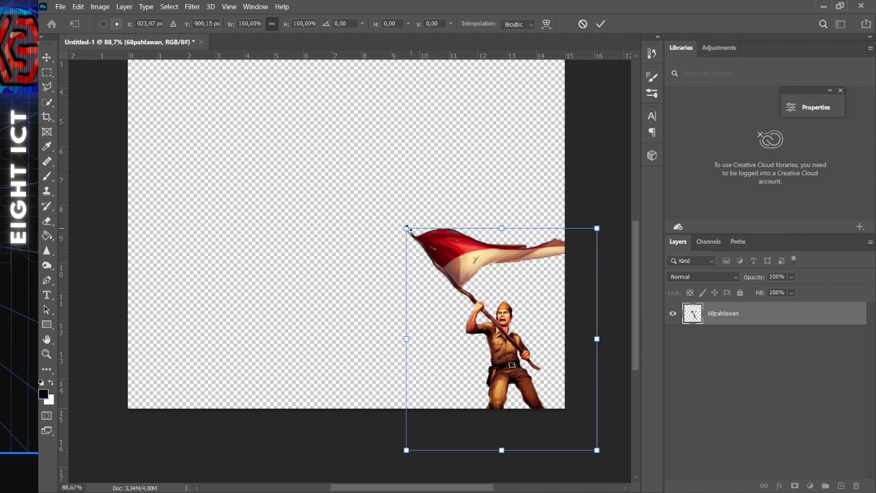
left_click_drag(407, 225, 459, 289)
left_click_drag(526, 378, 530, 357)
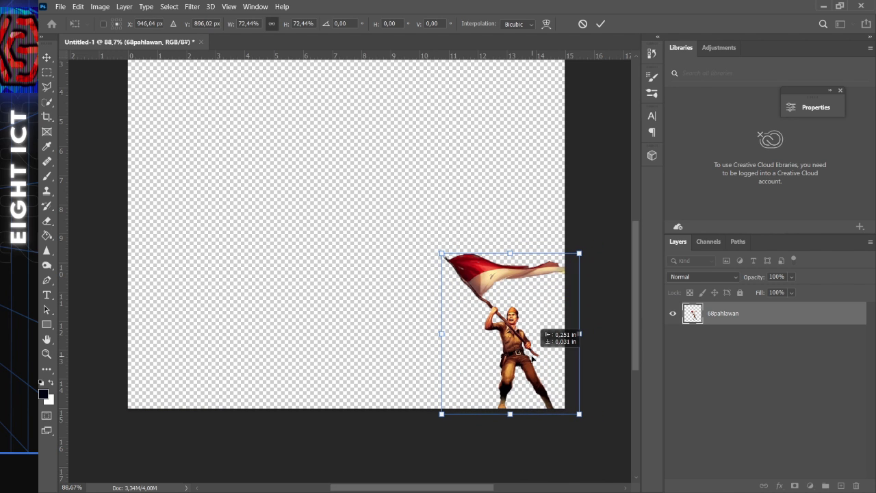
key("Return")
Undo the figure's last scaling and its move toward the canvas's lower-right corner.
scroll(511, 341, "up", 2)
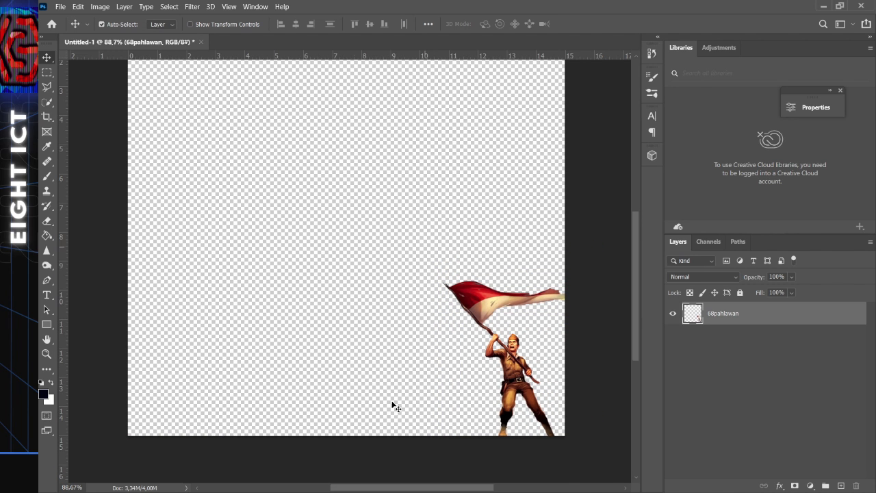
scroll(363, 336, "up", 2)
key("ctrl+z")
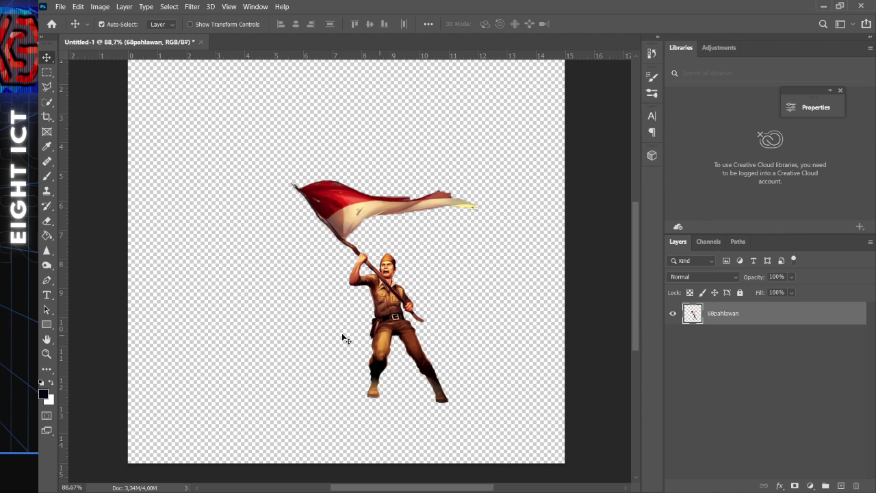
key("ctrl+z")
left_click_drag(340, 279, 363, 313)
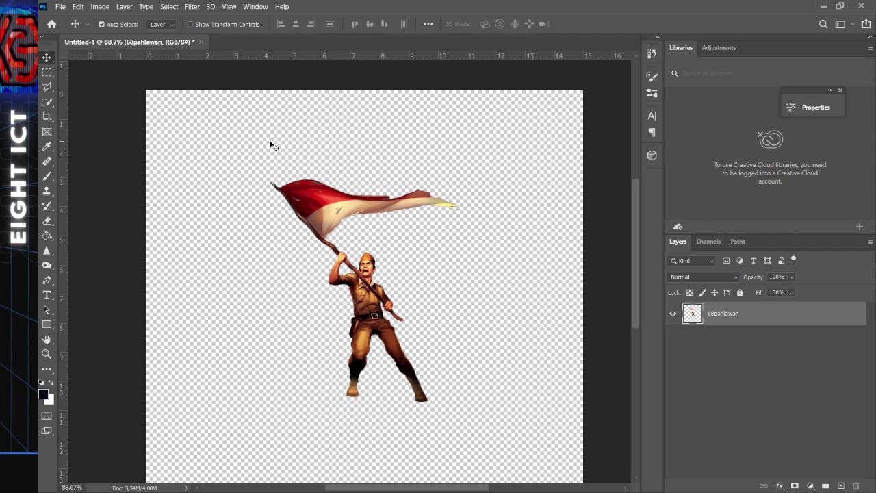
left_click(78, 7)
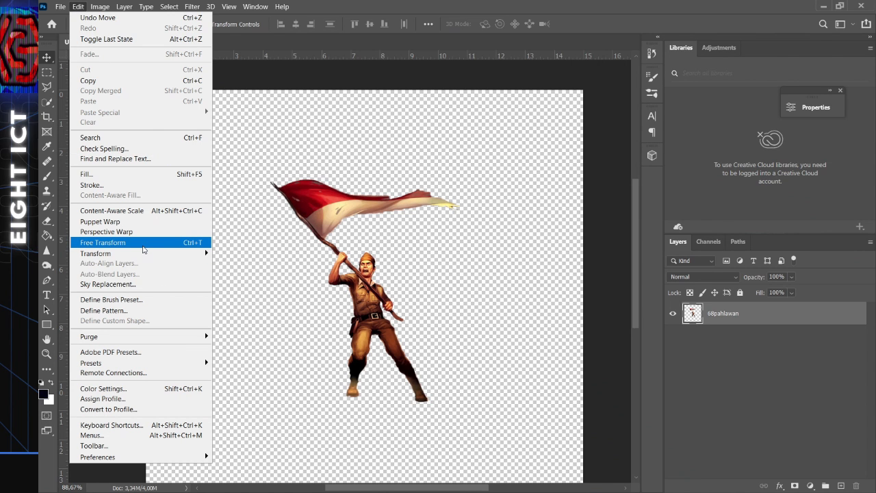
left_click(103, 242)
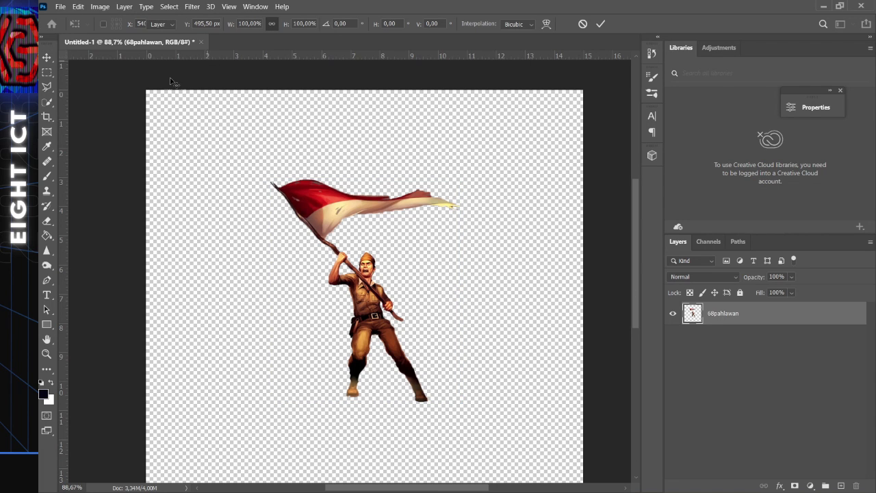
left_click(77, 6)
left_click(298, 166)
Scale the soldier figure proportionally to 90.72% with the Scale transform.
left_click(77, 6)
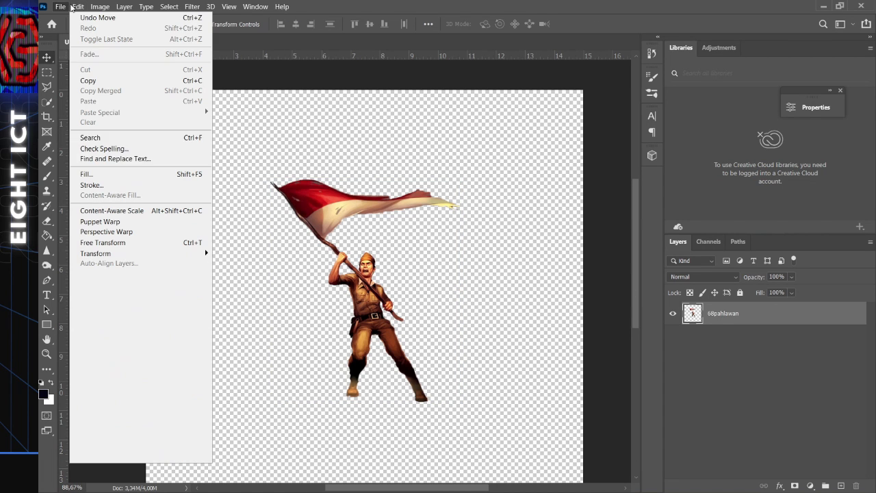
mouse_move(147, 261)
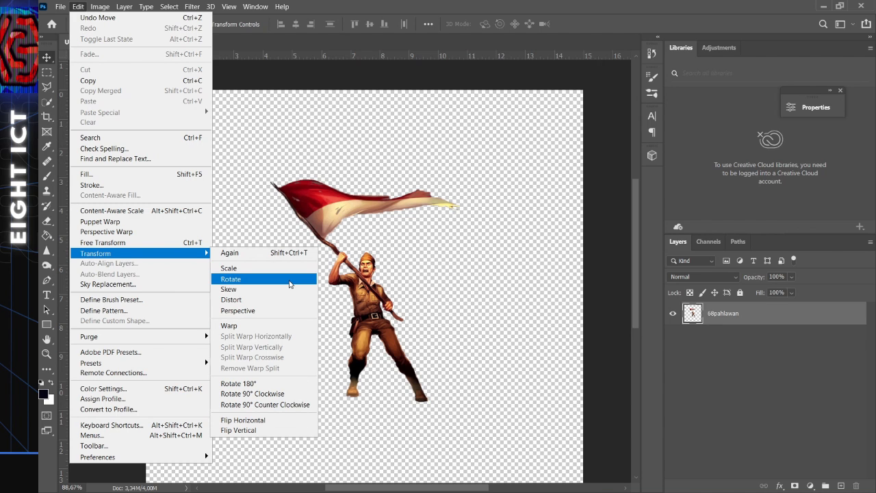
left_click(284, 274)
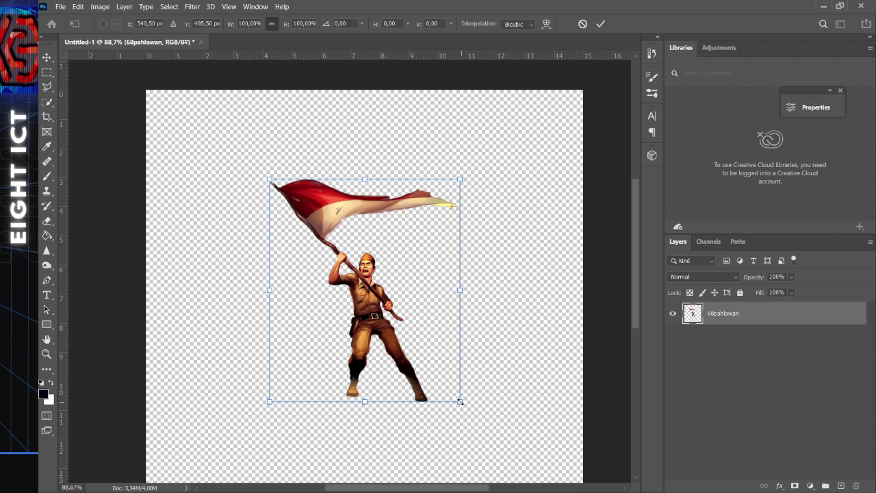
left_click_drag(460, 402, 480, 367)
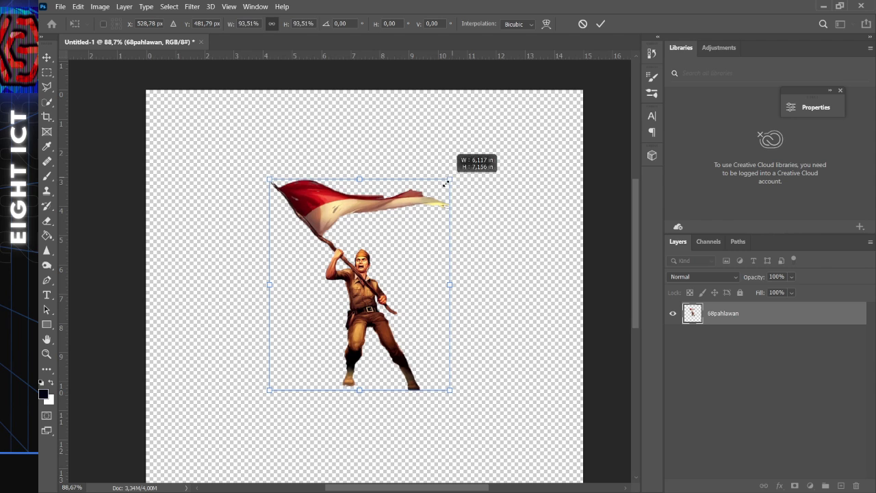
left_click_drag(445, 183, 475, 179)
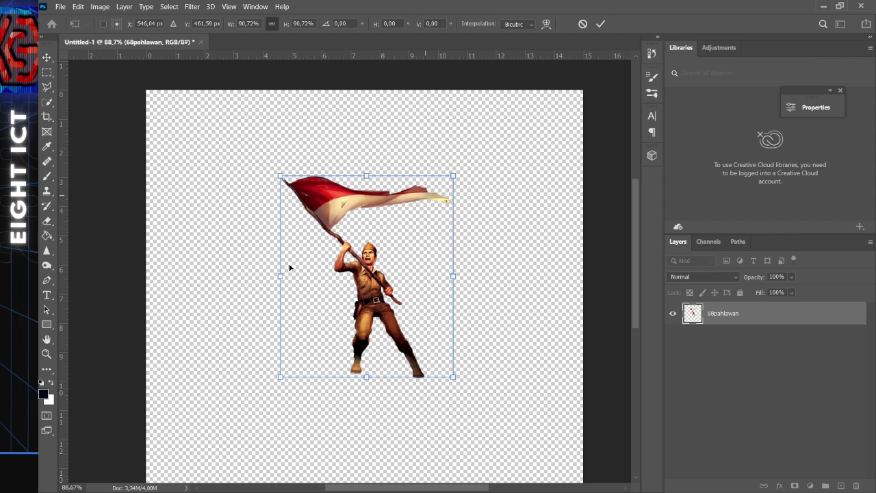
Try scaling the figure to 75.58% width, then proportionally to 70.67% from its upper edge, undoing each attempt.
left_click_drag(450, 276, 419, 275)
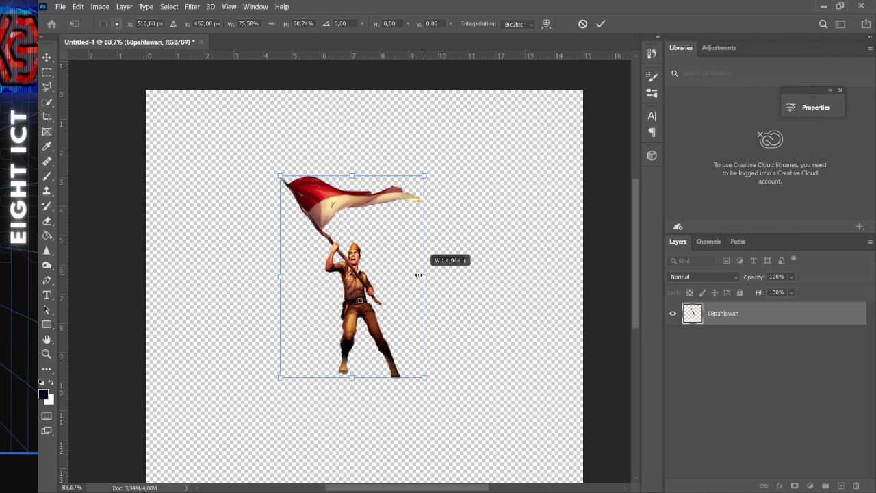
key("ctrl+z")
left_click_drag(364, 174, 370, 217)
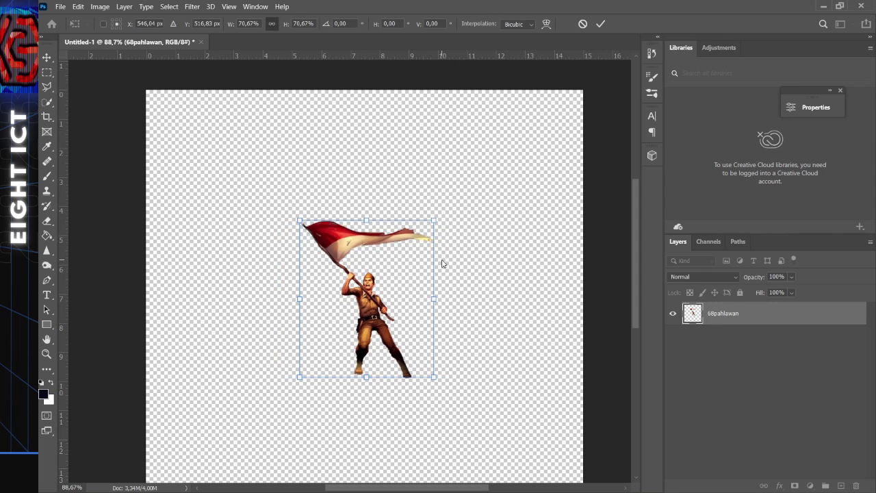
key("ctrl+z")
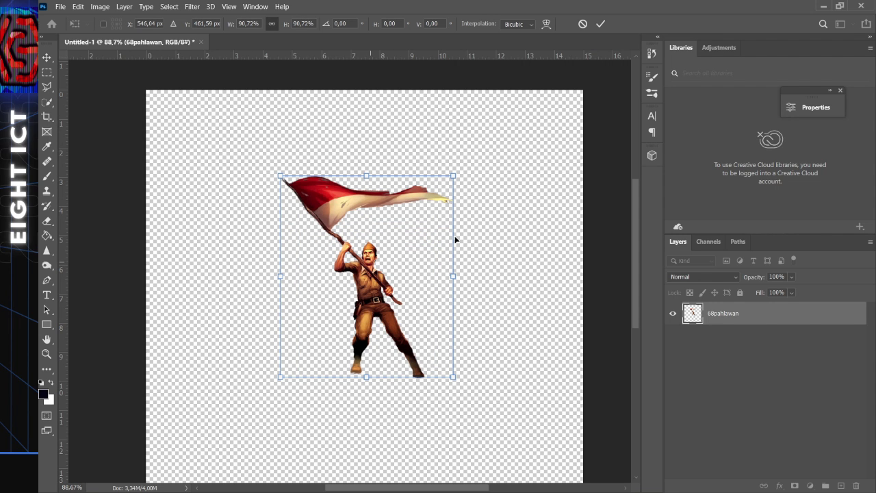
Try rotating the figure 90° clockwise with the Rotate transform, and undo the rotation and the scaling.
left_click(79, 7)
mouse_move(207, 256)
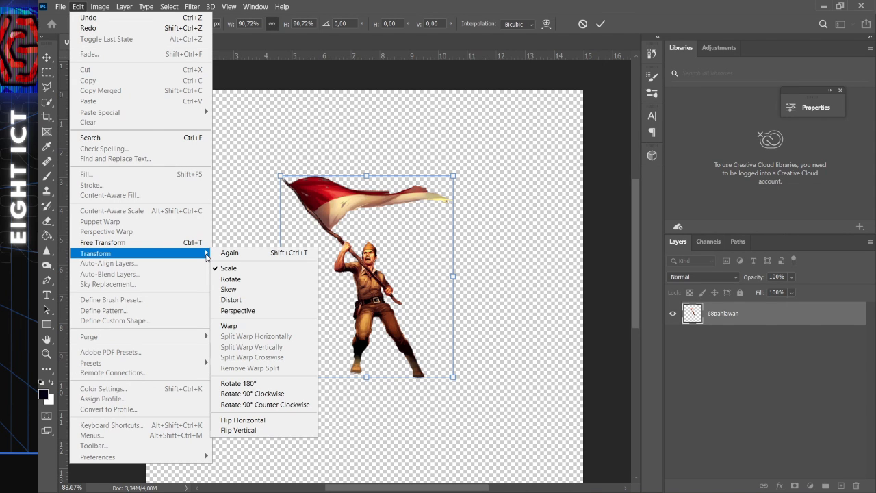
left_click(257, 278)
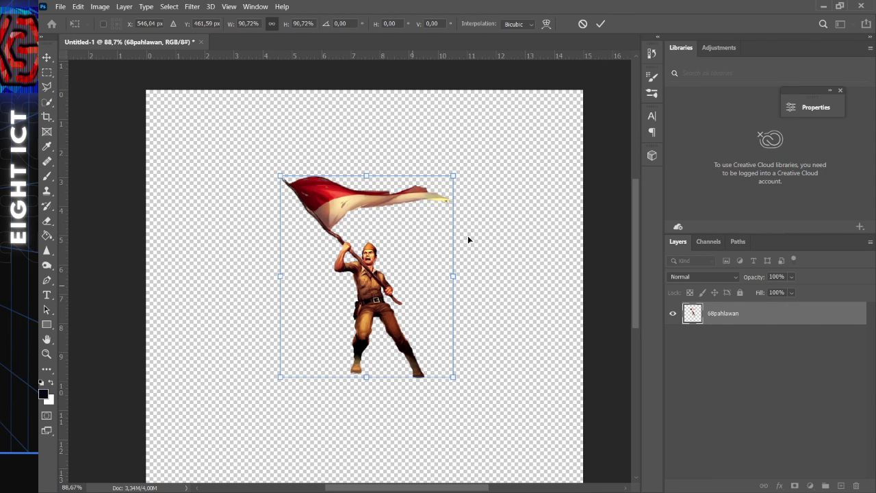
mouse_move(467, 160)
left_mouse_down()
mouse_move(501, 219)
mouse_move(317, 121)
mouse_move(294, 141)
mouse_move(455, 134)
mouse_move(475, 175)
left_mouse_up()
key("Return")
right_click(320, 49)
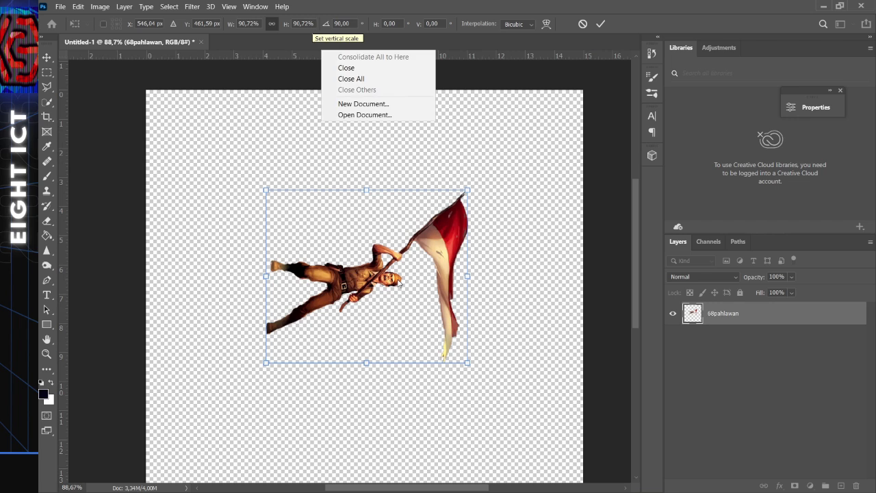
left_click(472, 156)
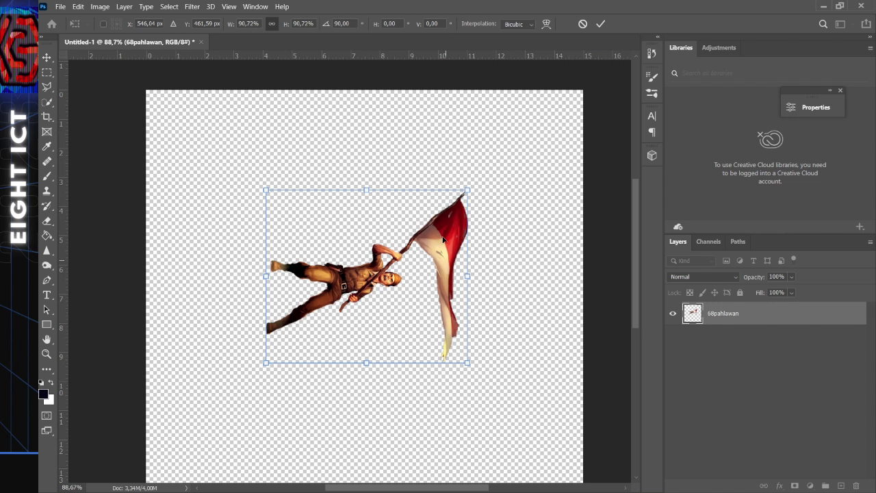
key("ctrl+z")
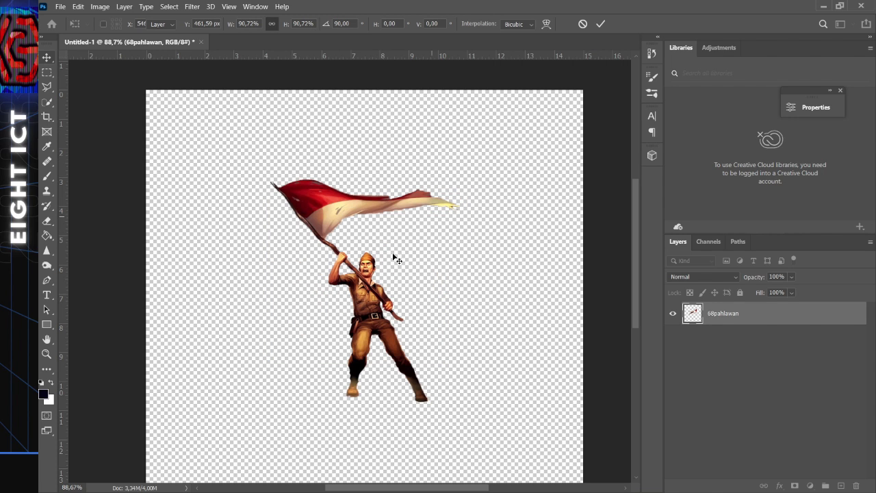
key("Return")
Move the figure slightly up on the canvas and rotate it to -21.82° with the Rotate transform.
left_click_drag(391, 316, 381, 295)
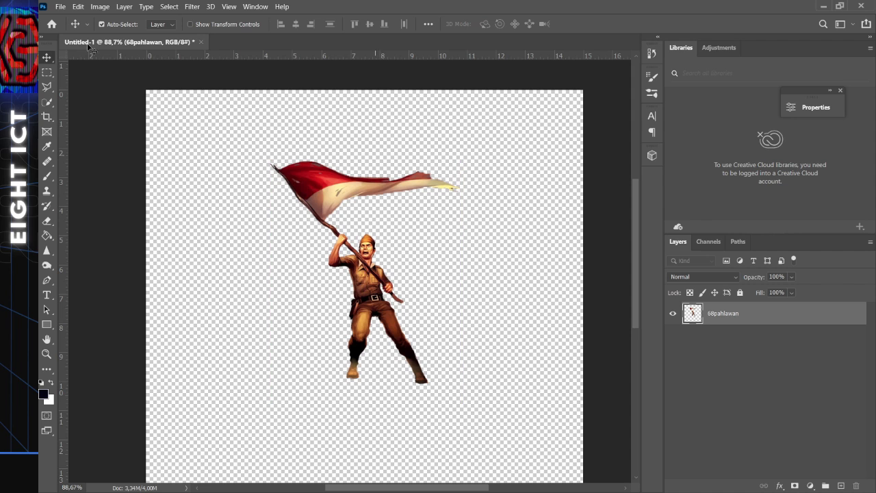
left_click(78, 7)
mouse_move(156, 259)
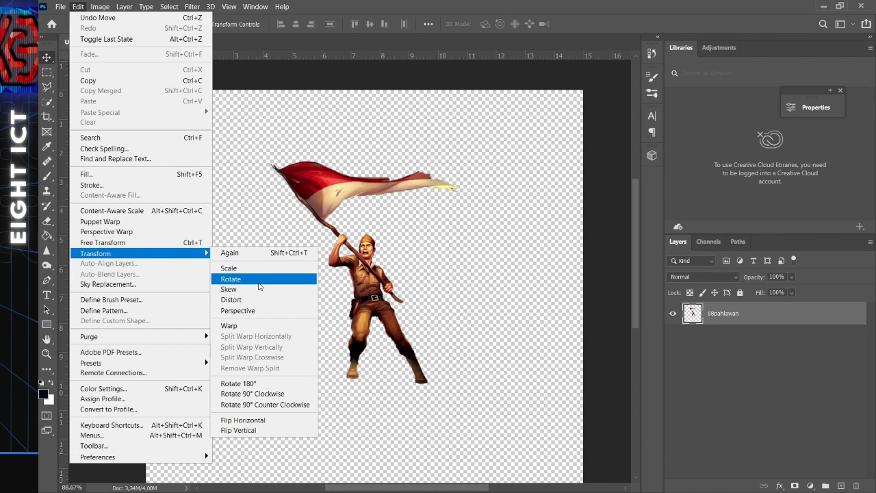
left_click(260, 286)
left_click_drag(487, 278, 479, 213)
scroll(374, 264, "down", 2)
Move the figure to the canvas's right edge and rotate it counterclockwise to -89.85°.
left_click_drag(374, 265, 544, 253)
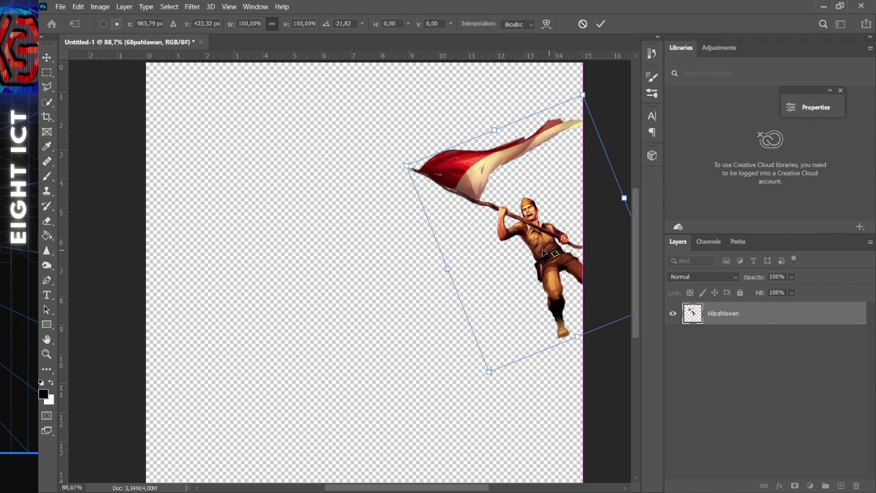
left_click_drag(392, 148, 317, 356)
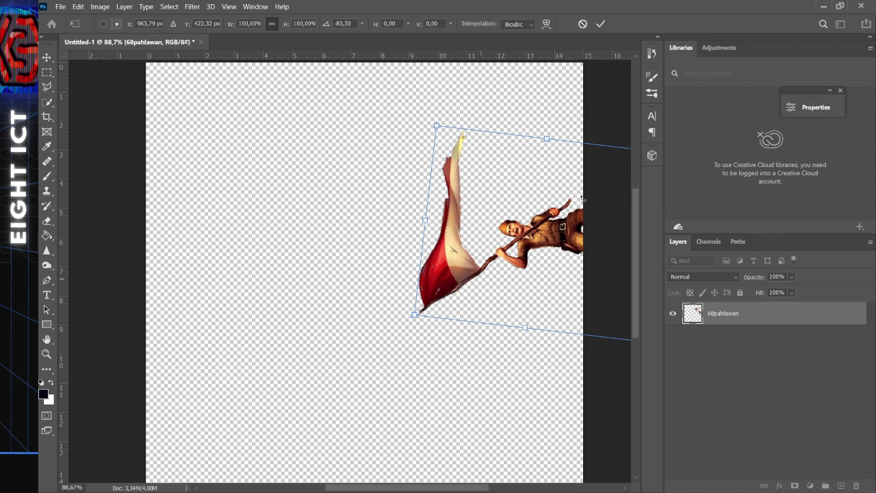
left_click_drag(551, 243, 501, 253)
left_click_drag(334, 334, 342, 350)
Move the figure to the canvas's horizontal center, rotate it back upright to -0.12°, and apply the transform.
left_click_drag(512, 252, 375, 258)
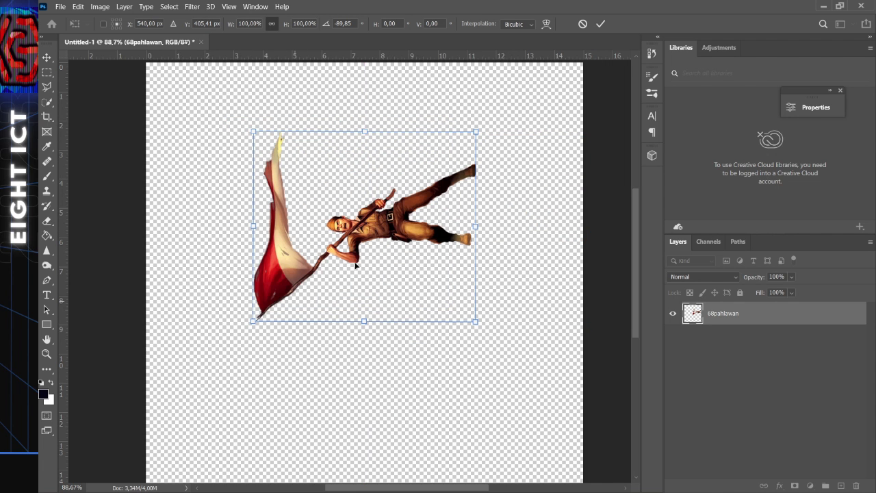
left_click_drag(238, 320, 301, 149)
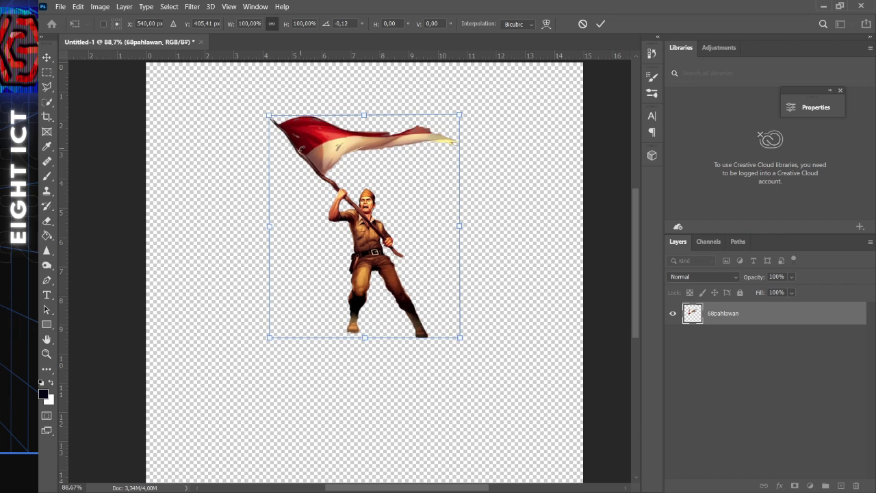
key("Return")
Try skewing the figure by its upper-right corner, then by its upper edge to 7.34° horizontally, undoing each attempt.
left_click(78, 6)
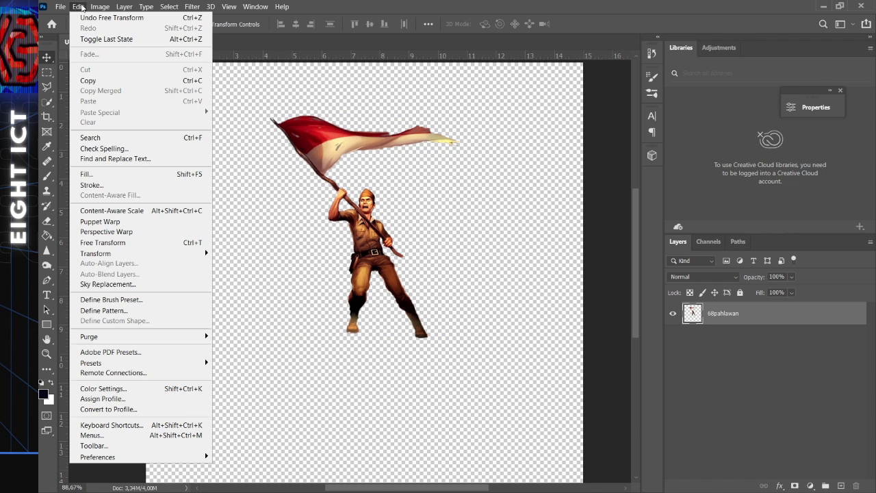
mouse_move(184, 258)
left_click(231, 289)
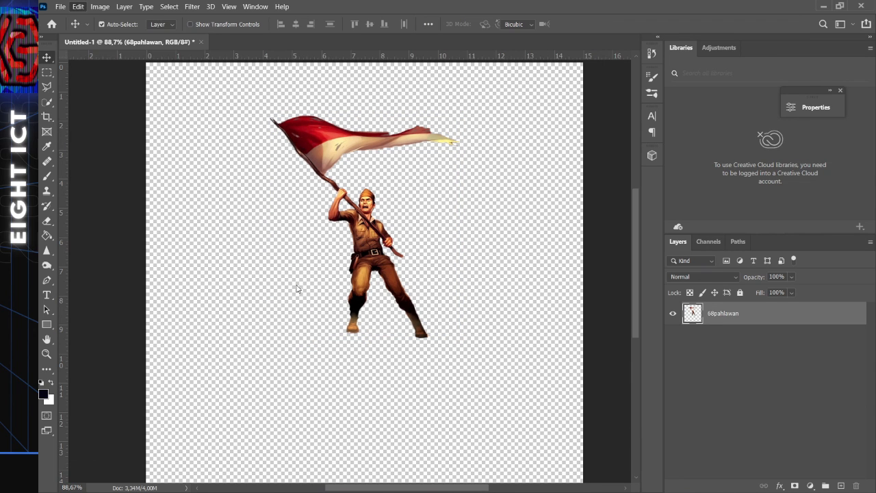
left_click_drag(460, 126, 460, 194)
key("ctrl+z")
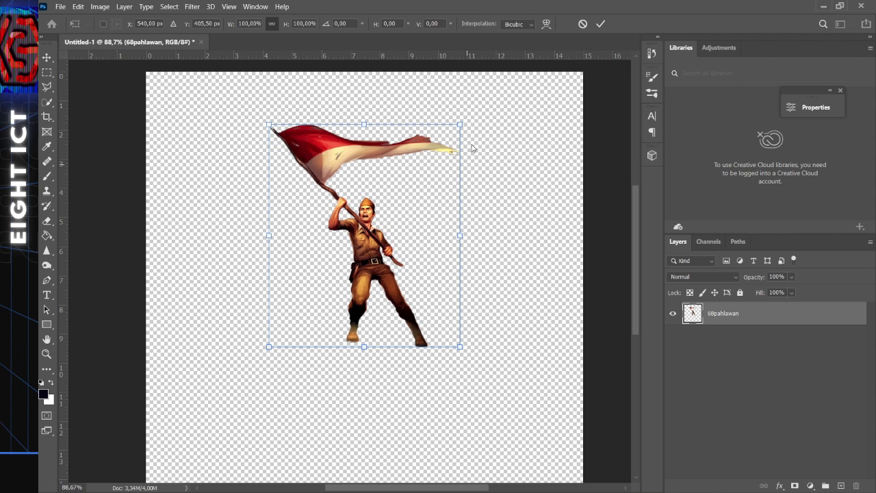
mouse_move(363, 127)
left_mouse_down()
mouse_move(285, 127)
mouse_move(502, 134)
mouse_move(354, 130)
left_mouse_up()
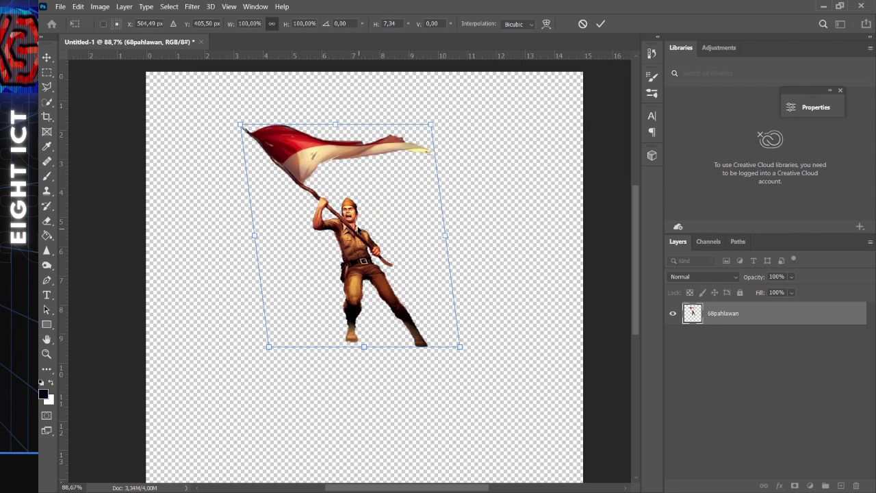
key("ctrl+z")
Try skewing the figure by moving its lower-left corner inward along the lower edge, and undo it.
mouse_move(267, 236)
left_mouse_down()
mouse_move(278, 260)
mouse_move(290, 220)
mouse_move(240, 182)
mouse_move(254, 354)
mouse_move(301, 411)
mouse_move(308, 473)
mouse_move(268, 226)
left_mouse_up()
left_click_drag(266, 336, 390, 386)
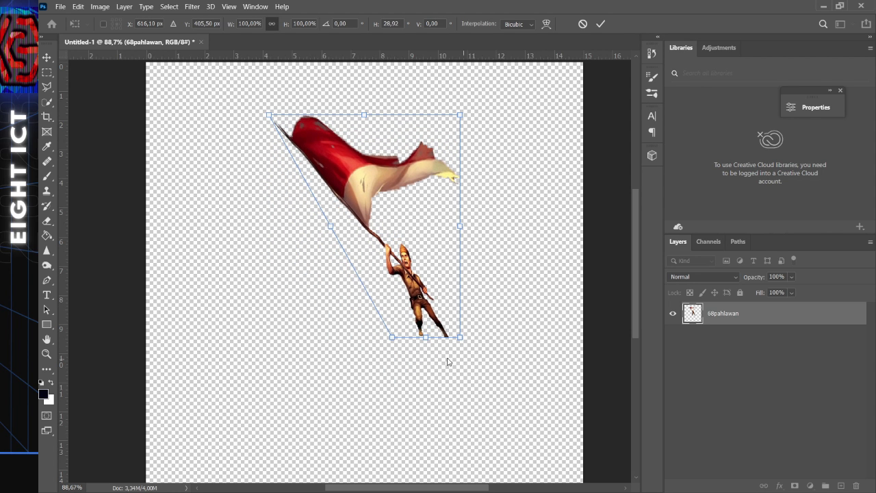
key("ctrl+z")
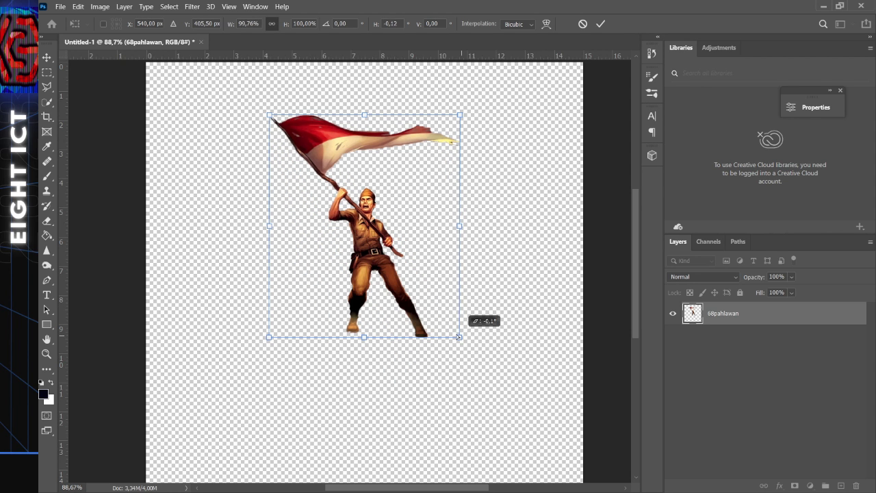
Try skewing the figure by raising its lower-right corner to a vertical skew of -8.69°, and undo all skew changes.
left_click_drag(459, 336, 451, 310)
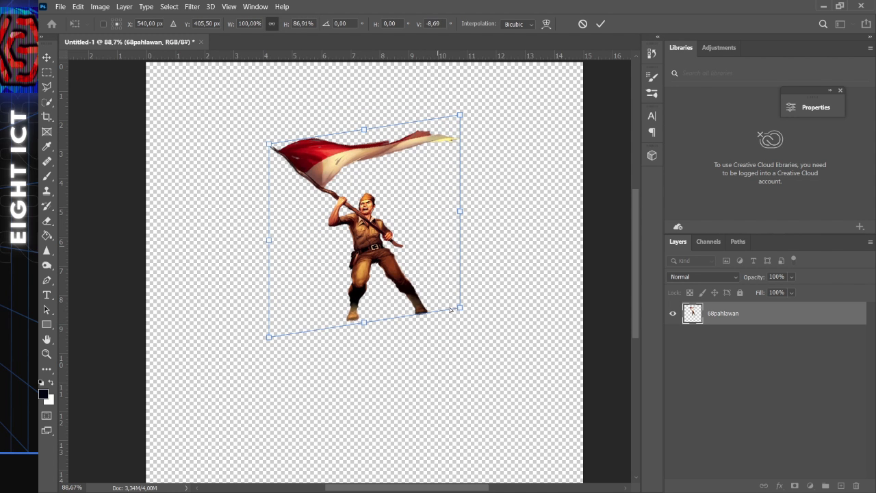
key("ctrl+z")
left_click_drag(338, 313, 267, 326)
key("ctrl+z")
key("ctrl+z")
key("ctrl+z")
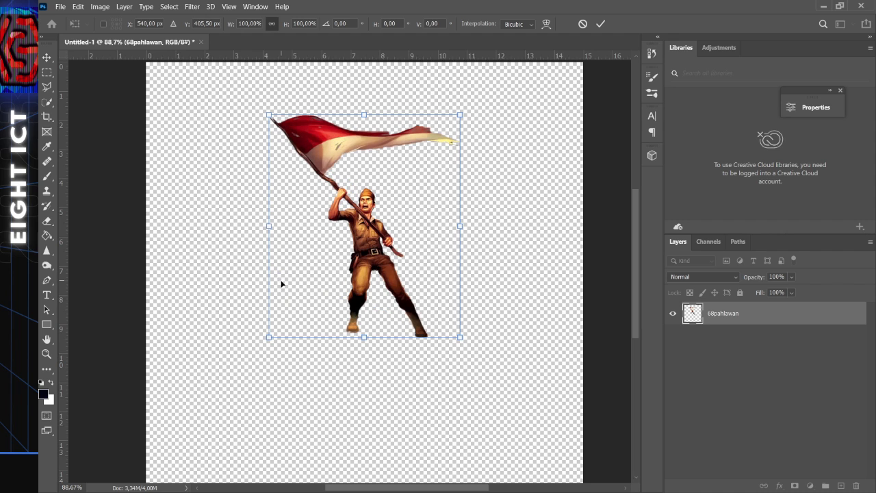
Distort the figure by moving its lower-right corner down, its upper-left corner inward, and its upper-right corner outward.
left_click(78, 7)
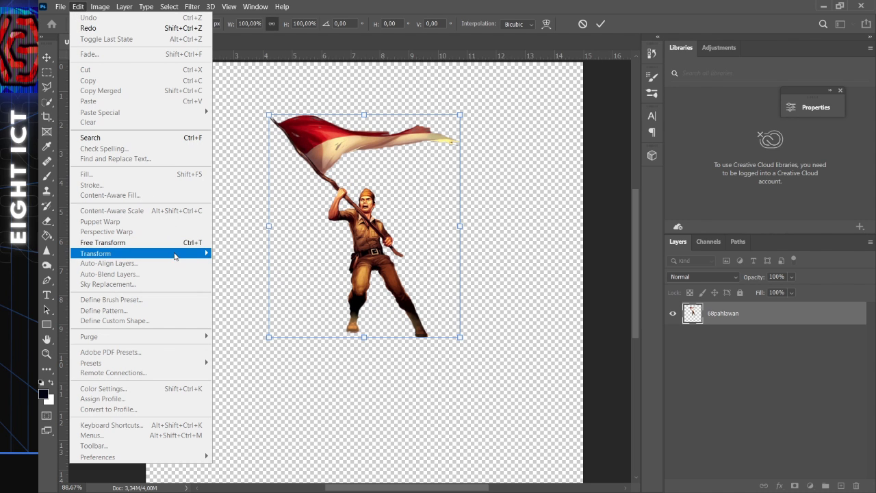
mouse_move(177, 253)
left_click(278, 302)
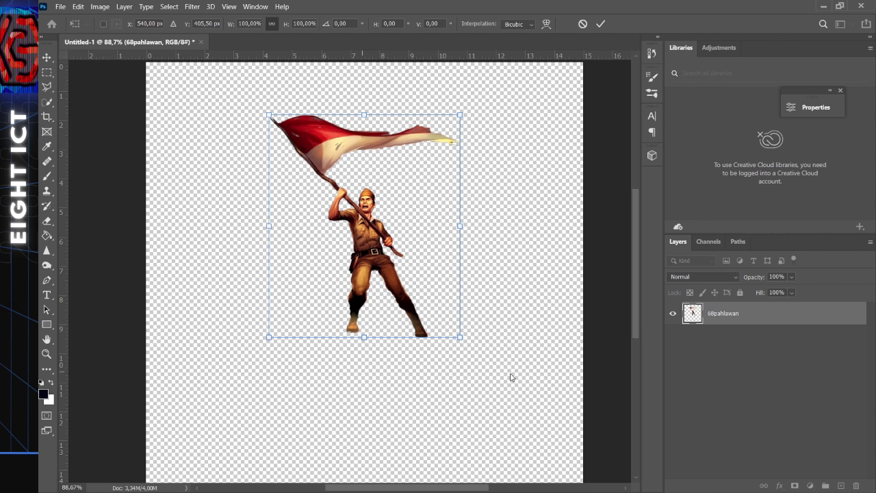
left_click_drag(419, 327, 458, 352)
left_click_drag(270, 117, 308, 143)
left_click_drag(381, 130, 376, 154)
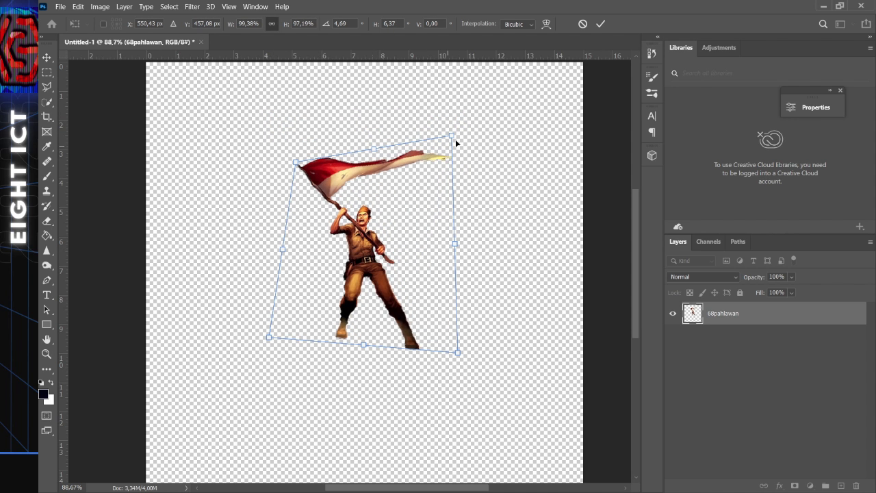
left_click_drag(455, 140, 508, 144)
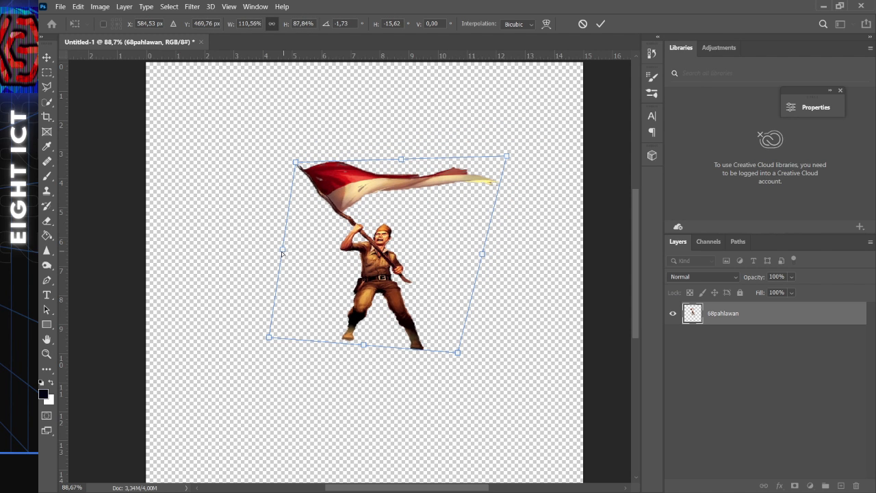
Distort the figure's lower-left corner upward and lower-right corner inward, then try moving the upper-right corner inward and undo that move.
left_click_drag(281, 253, 251, 296)
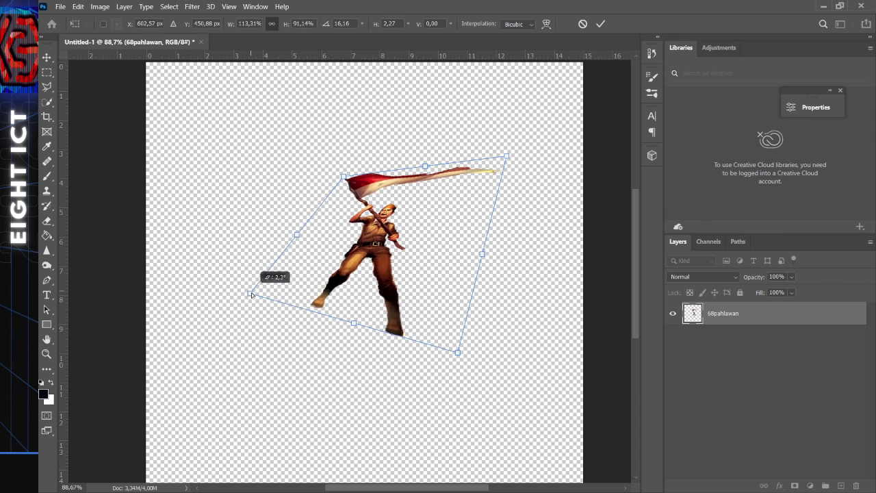
left_click_drag(456, 352, 406, 328)
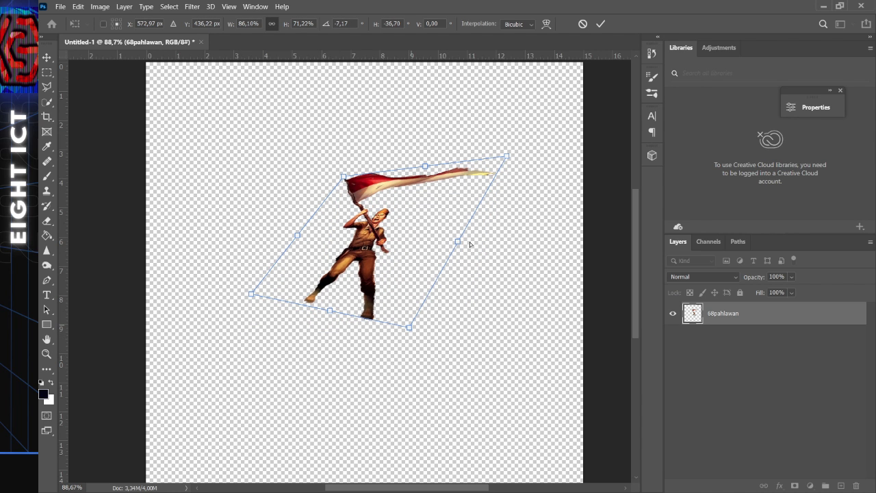
left_click_drag(511, 155, 479, 187)
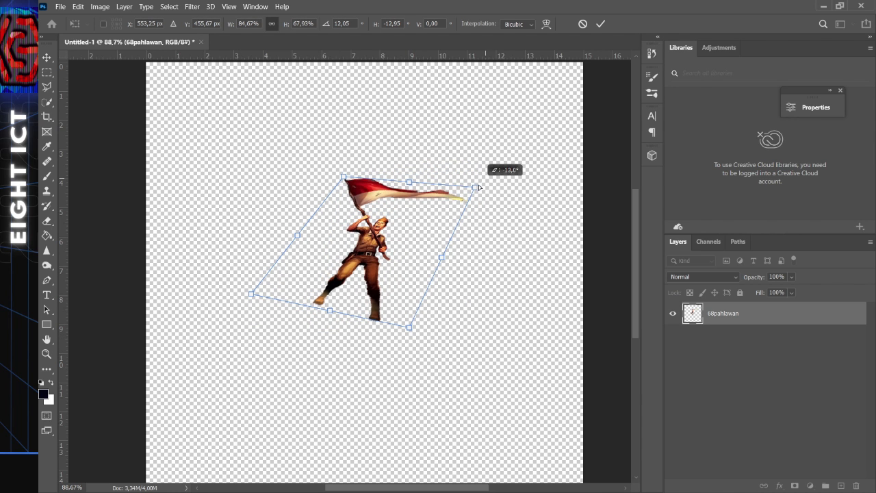
key("ctrl+z")
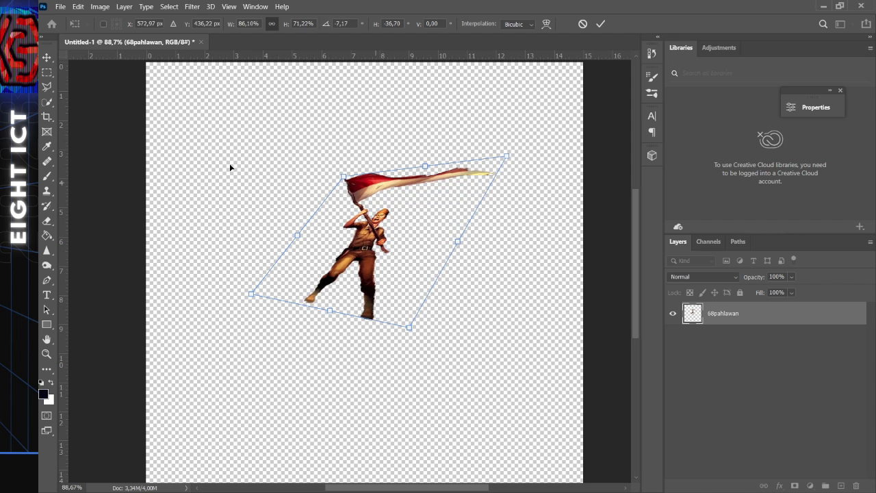
Undo the distortion of the figure and move the figure slightly down on the canvas.
left_click(45, 60)
key("ctrl+z")
key("ctrl+z")
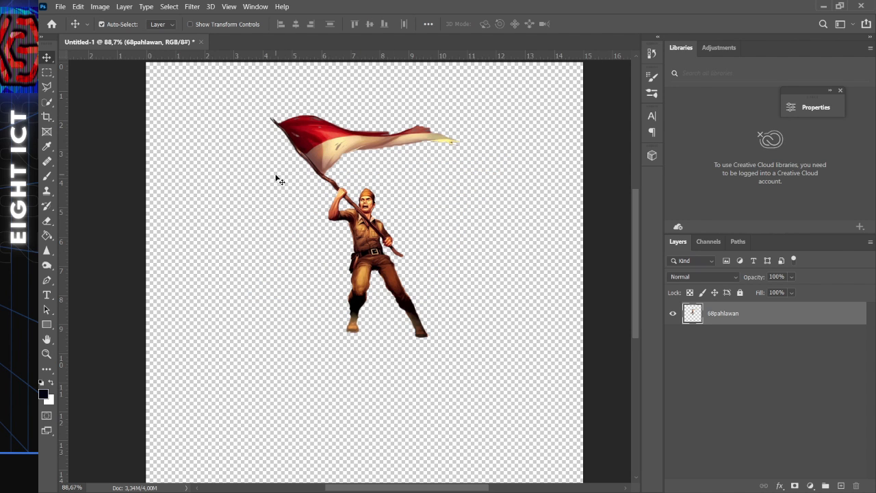
mouse_move(373, 246)
left_mouse_down()
mouse_move(368, 231)
mouse_move(374, 237)
left_mouse_up()
Try a Perspective transform that shortens the figure's right side, slants it to a vertical skew of -23.88°, and shifts it lower.
left_click(78, 6)
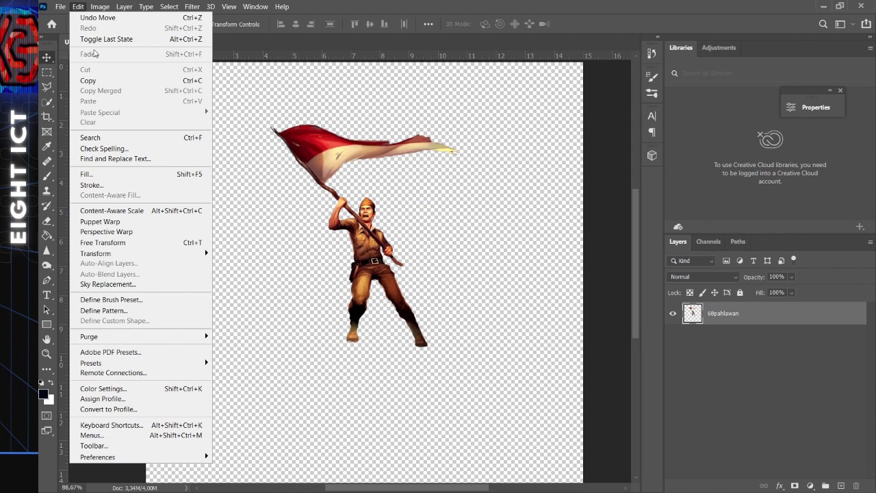
mouse_move(175, 259)
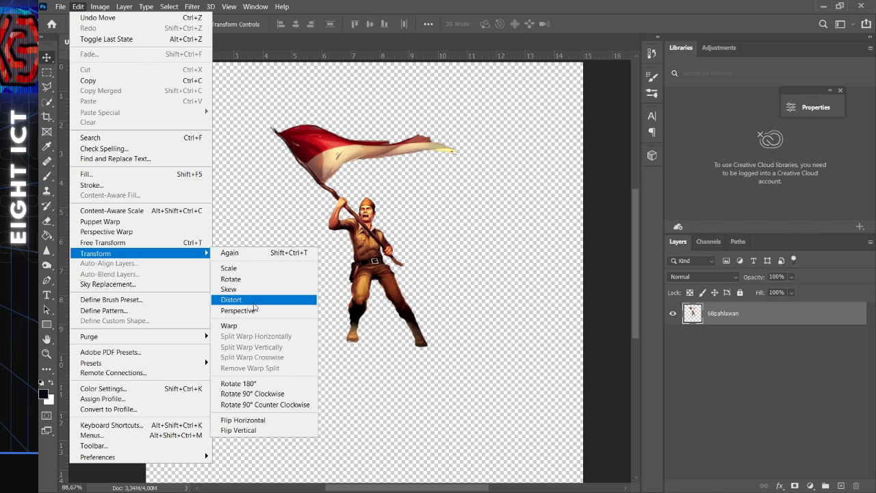
left_click(254, 303)
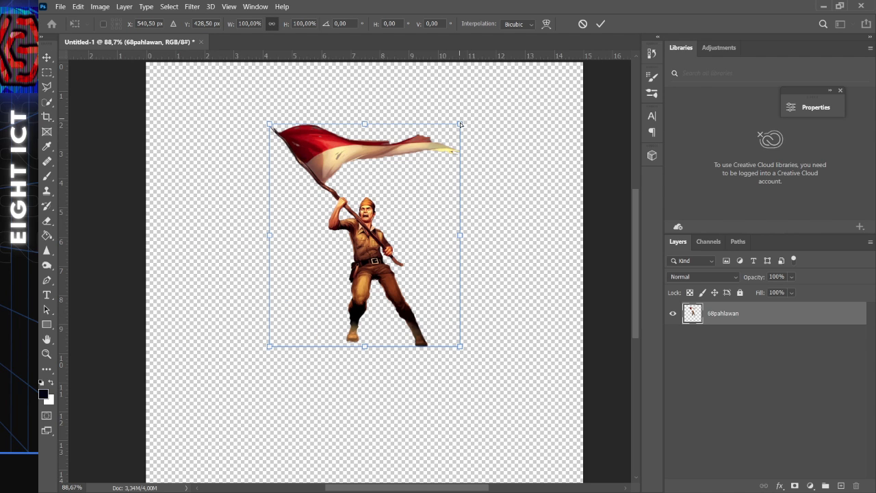
left_click_drag(461, 124, 451, 145)
mouse_move(461, 328)
left_mouse_down()
mouse_move(406, 320)
mouse_move(460, 318)
left_mouse_up()
left_click_drag(458, 242, 446, 155)
left_click_drag(355, 264, 346, 338)
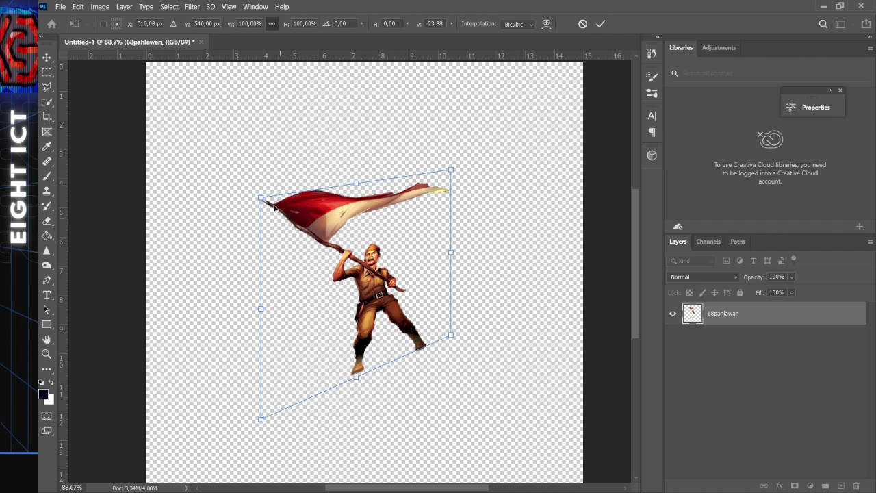
Try lowering the upper-left corner in perspective, undo the perspective changes, and return to the Move tool.
left_click_drag(261, 198, 265, 247)
key("ctrl+z")
key("ctrl+z")
key("ctrl+z")
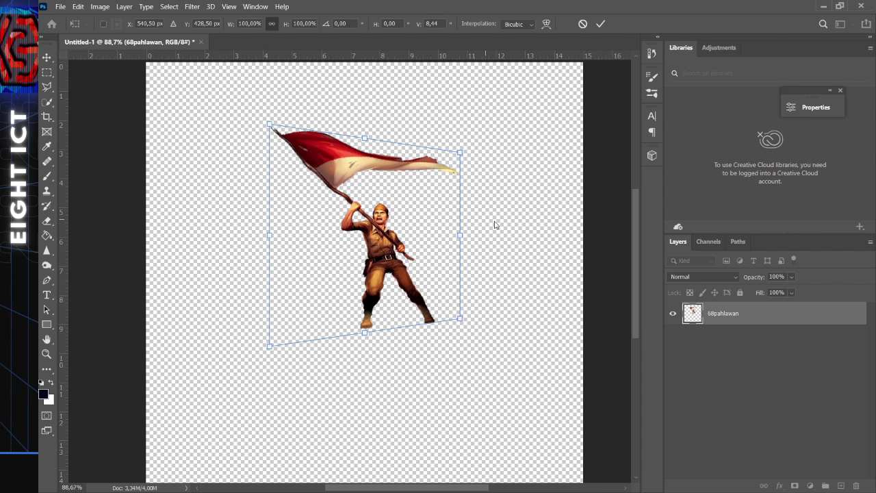
key("ctrl+z")
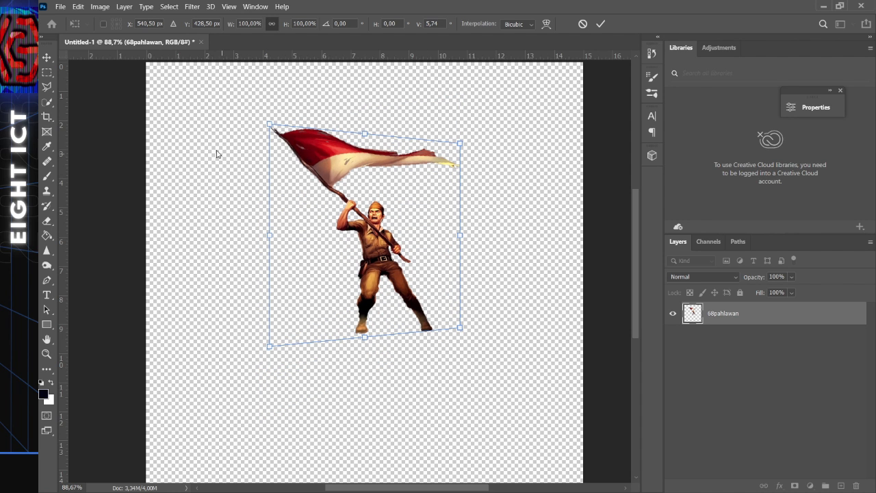
left_click(45, 59)
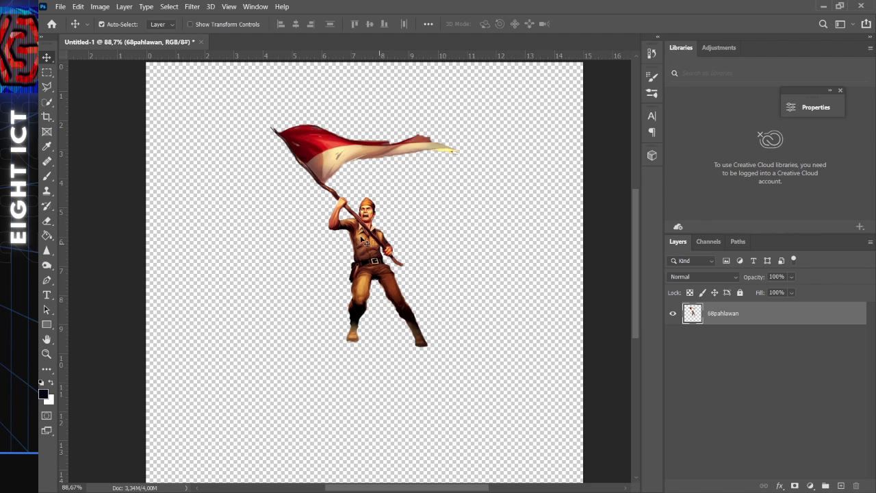
Try warping the figure by pulling both left corners inward, the upper-right corner outward, and the top and right edge handles inward.
left_click(78, 6)
mouse_move(177, 254)
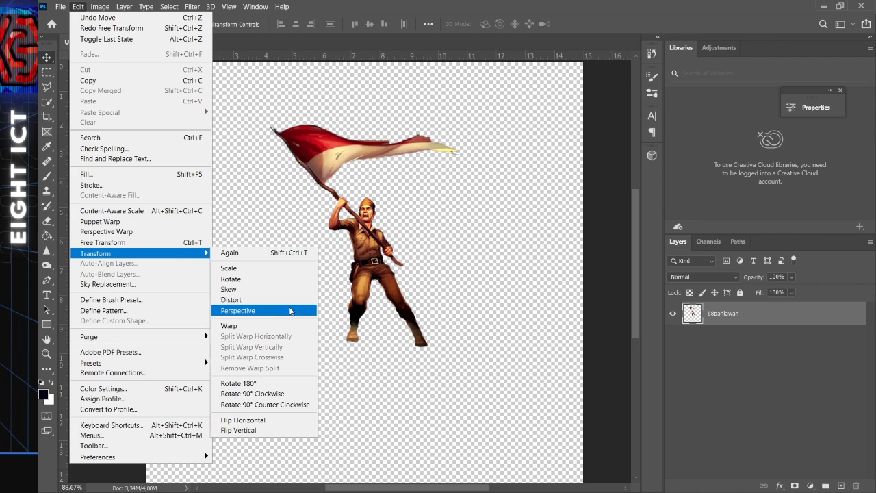
left_click(279, 328)
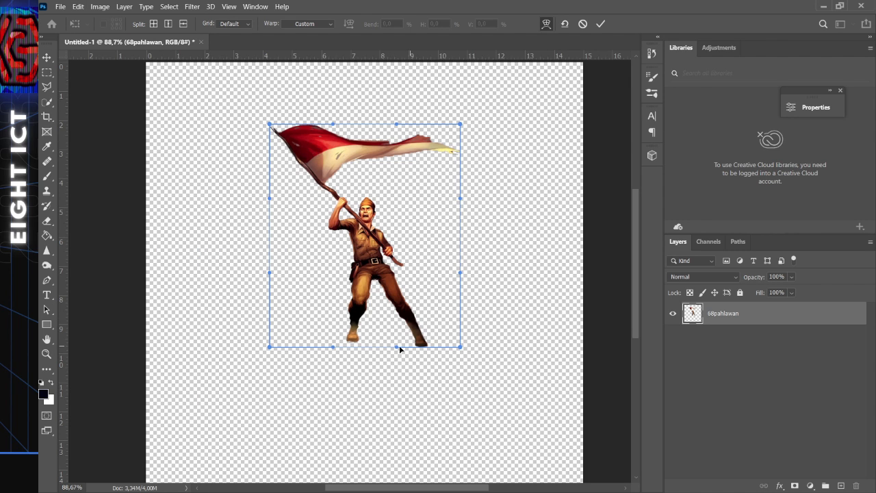
mouse_move(453, 337)
left_mouse_down()
mouse_move(446, 304)
mouse_move(424, 291)
mouse_move(436, 324)
mouse_move(468, 356)
mouse_move(460, 348)
left_mouse_up()
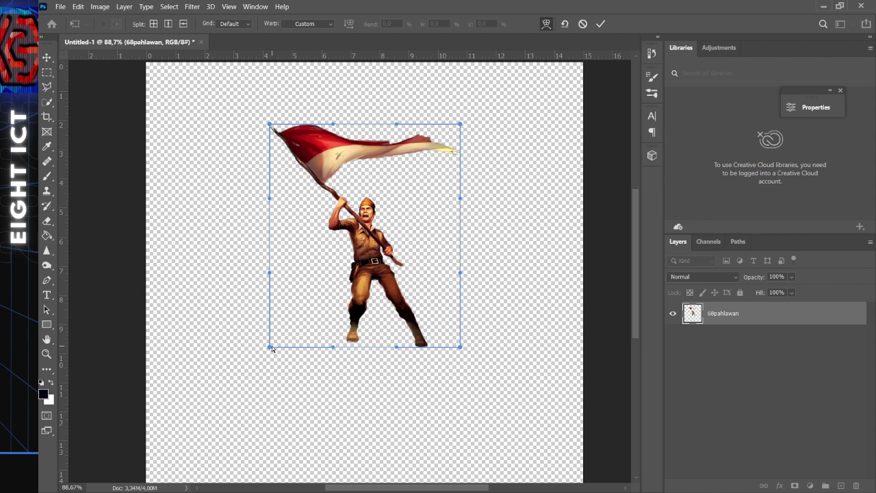
left_click_drag(270, 346, 310, 283)
left_click_drag(272, 127, 332, 161)
left_click_drag(397, 125, 391, 187)
left_click_drag(459, 125, 477, 114)
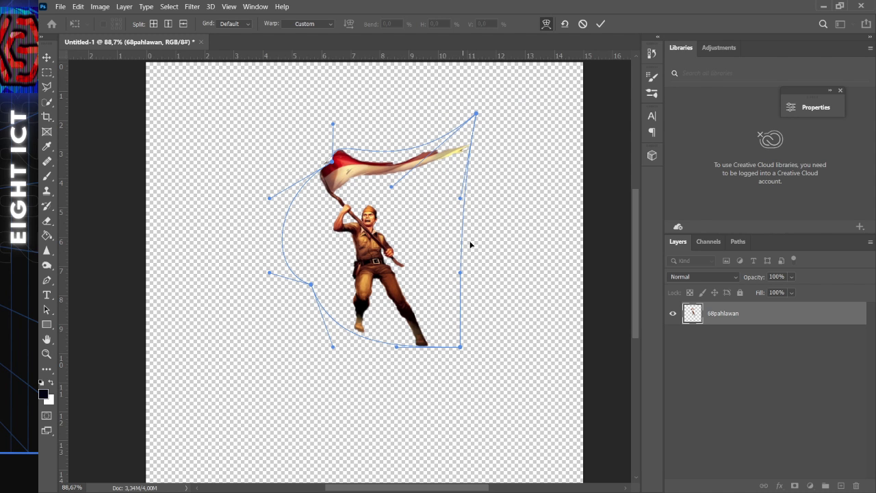
left_click_drag(461, 273, 374, 259)
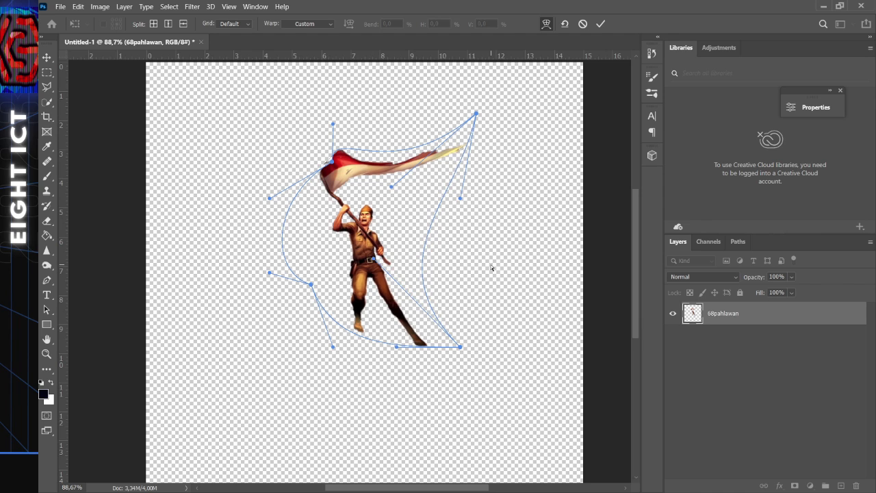
Undo the corner and edge warps, and try bending the upper part of the left edge before undoing that too.
key("ctrl+z")
key("ctrl+z")
key("ctrl+z")
key("ctrl+z")
key("ctrl+z")
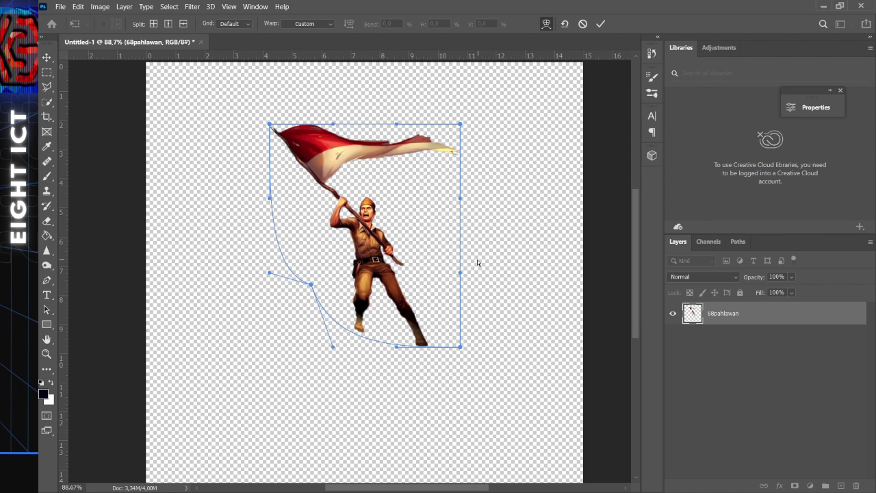
left_click_drag(271, 200, 293, 173)
key("ctrl+z")
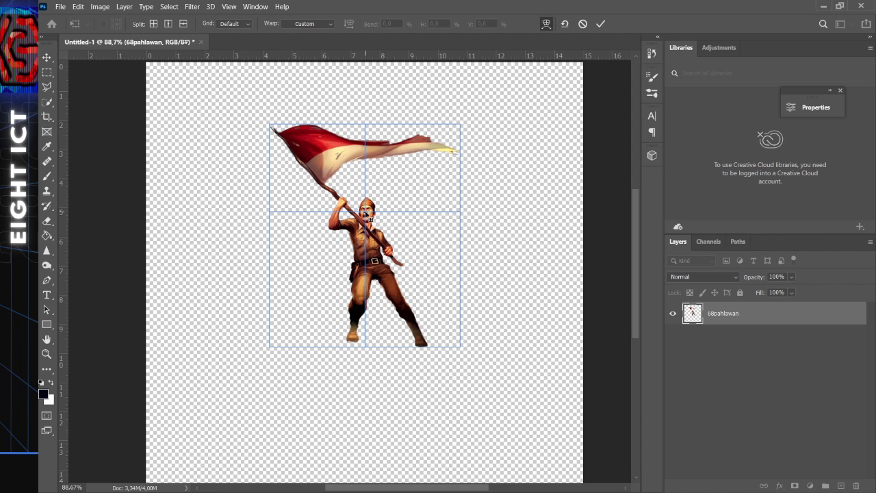
Split the warp grid crosswise at the figure's waist, and try moving its centre point and both upper corners inward.
left_click(368, 253)
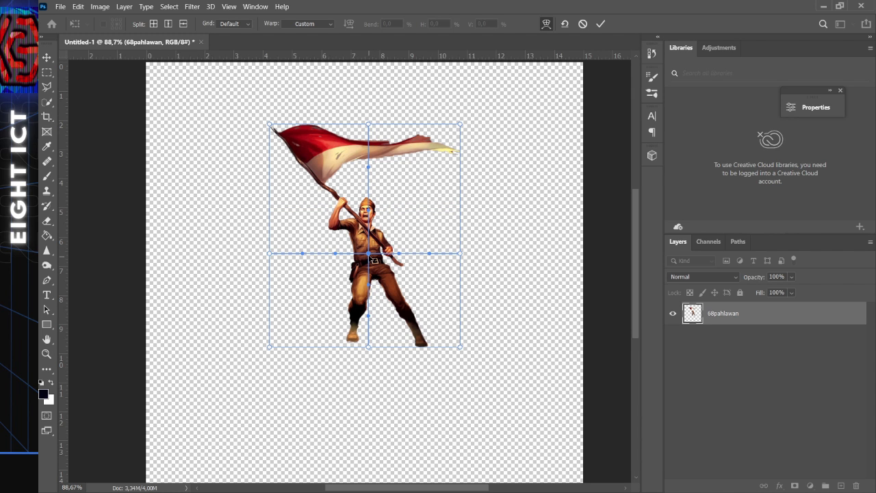
mouse_move(368, 253)
left_mouse_down()
mouse_move(389, 257)
mouse_move(357, 254)
left_mouse_up()
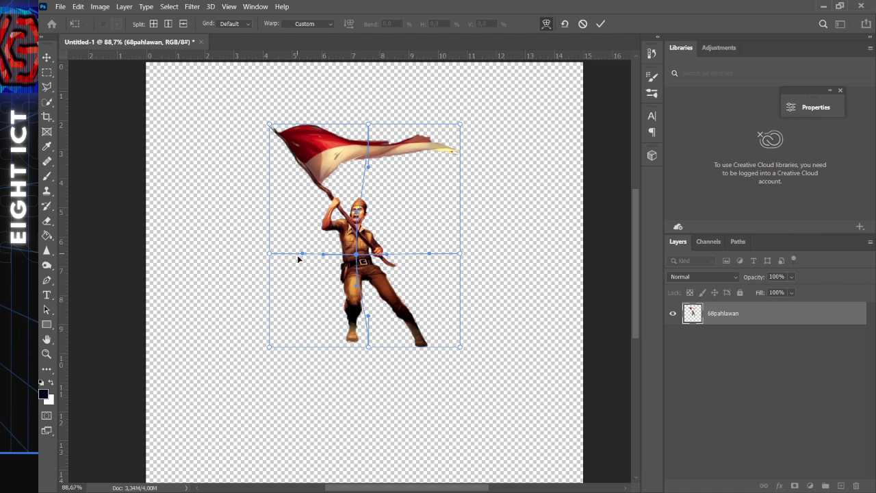
left_click_drag(357, 254, 471, 176)
left_click_drag(461, 126, 431, 144)
left_click(269, 126)
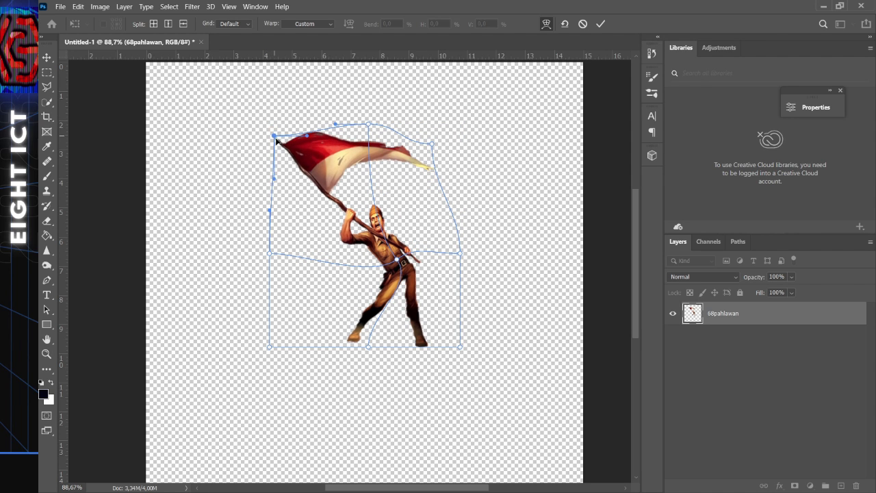
Undo the corner and centre point moves of the warp grid, and close the warp.
key("ctrl+z")
key("ctrl+z")
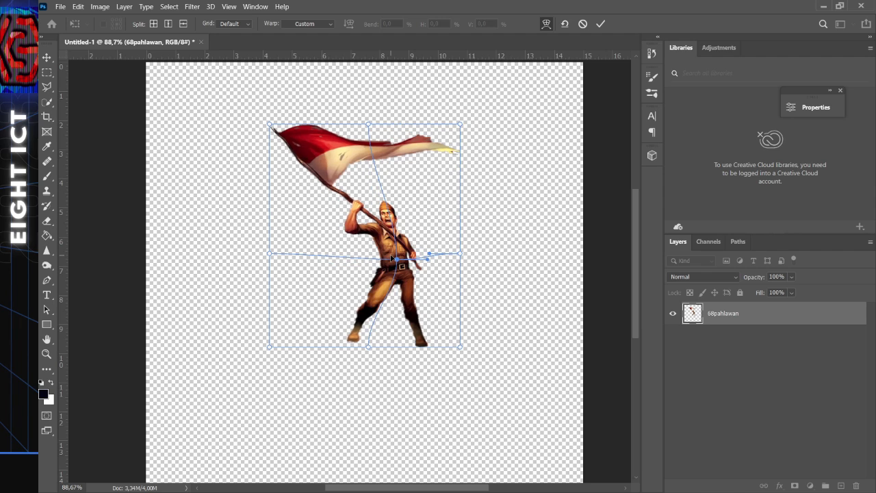
key("ctrl+z")
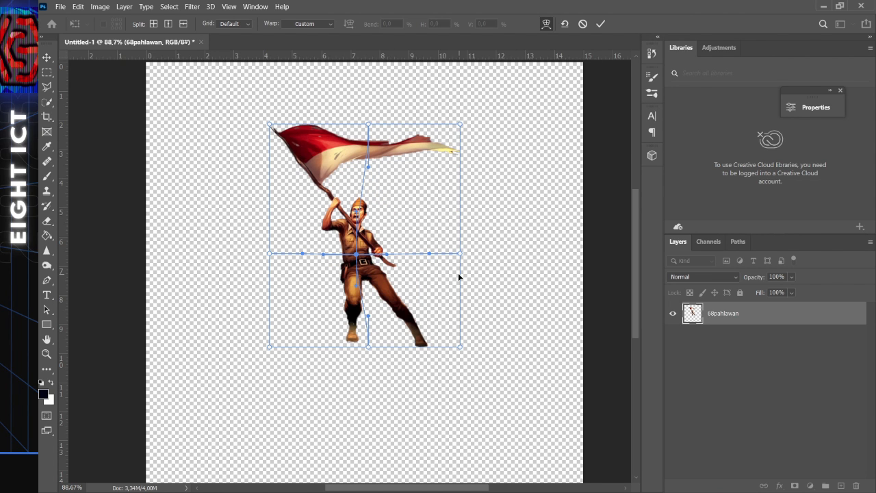
key("ctrl+z")
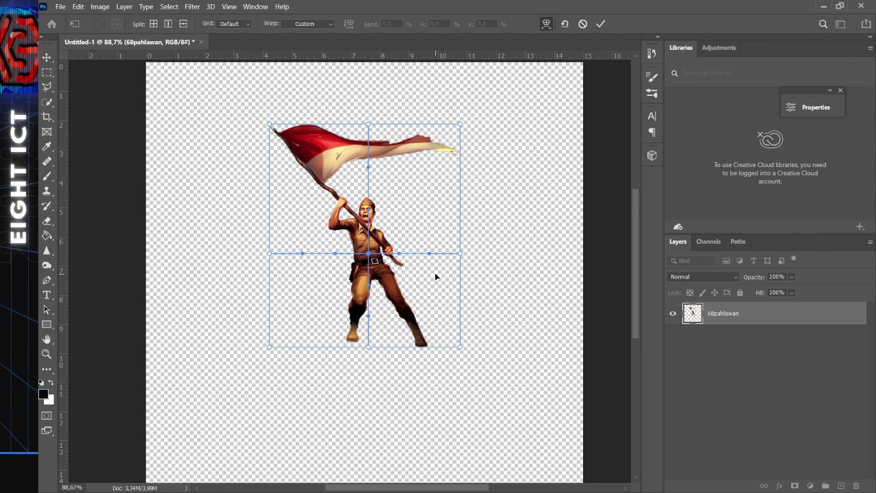
key("Return")
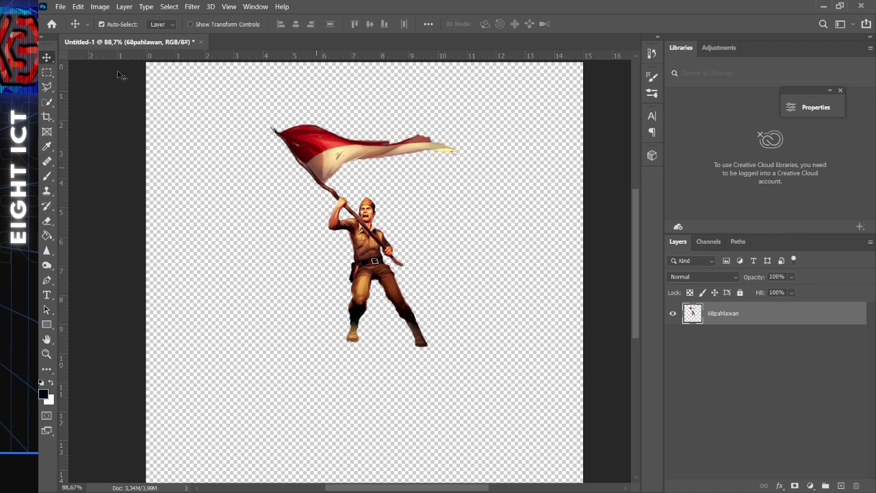
Rotate the figure by 180° and by a further 90° clockwise.
left_click(78, 7)
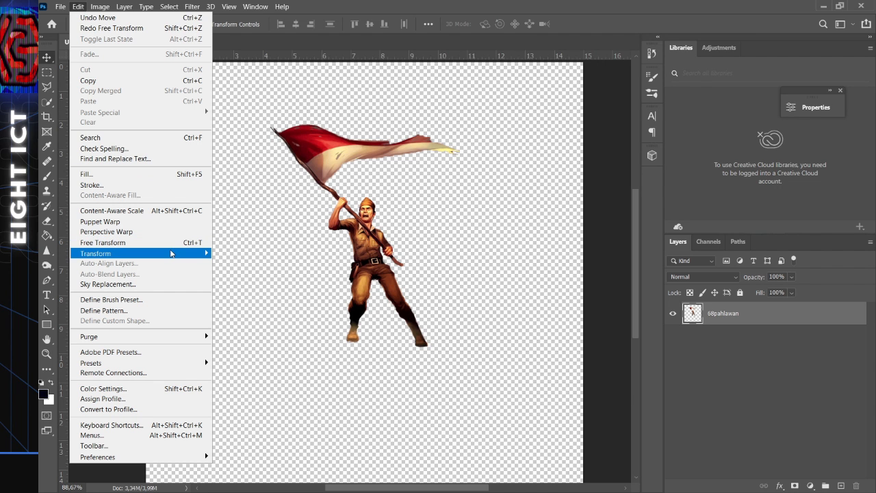
mouse_move(172, 254)
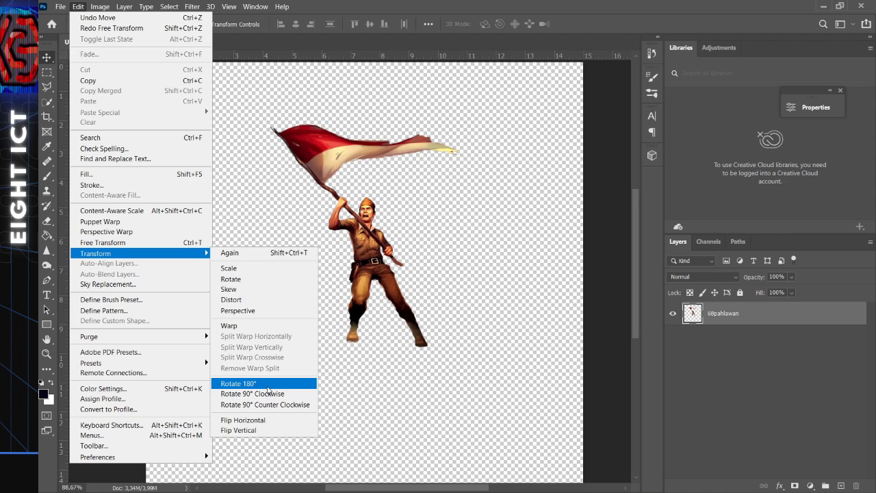
left_click(267, 385)
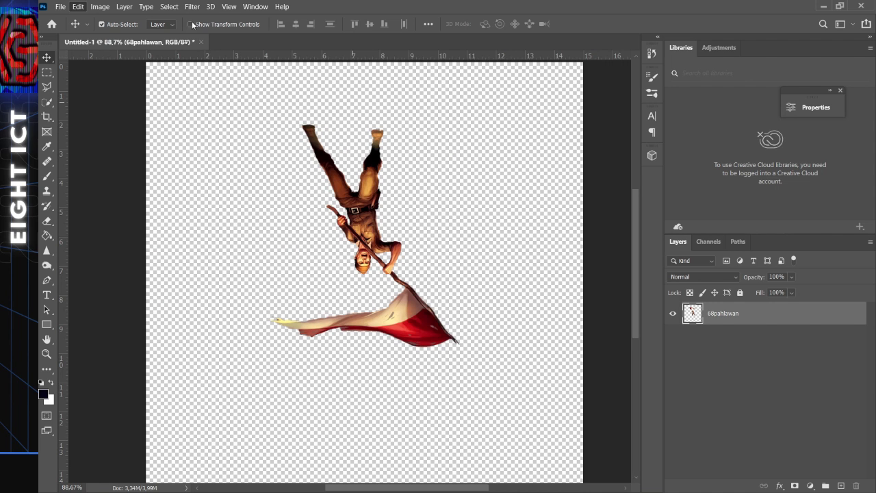
left_click(78, 6)
mouse_move(137, 254)
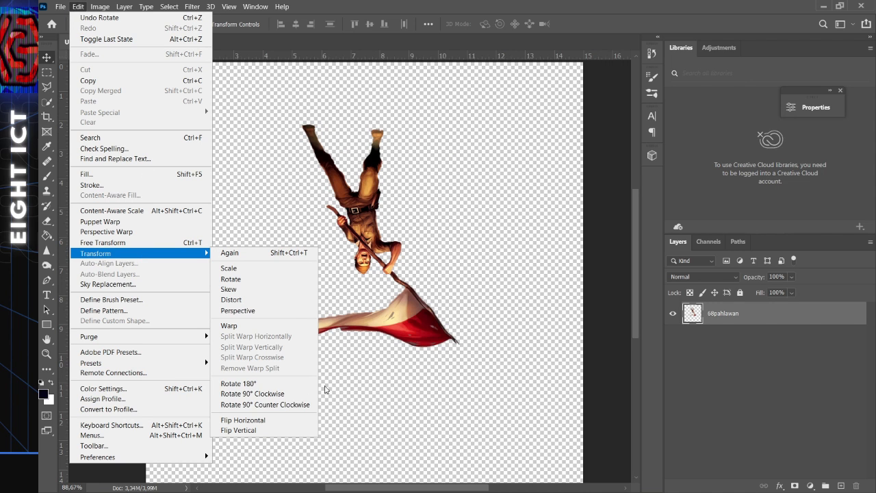
left_click(283, 396)
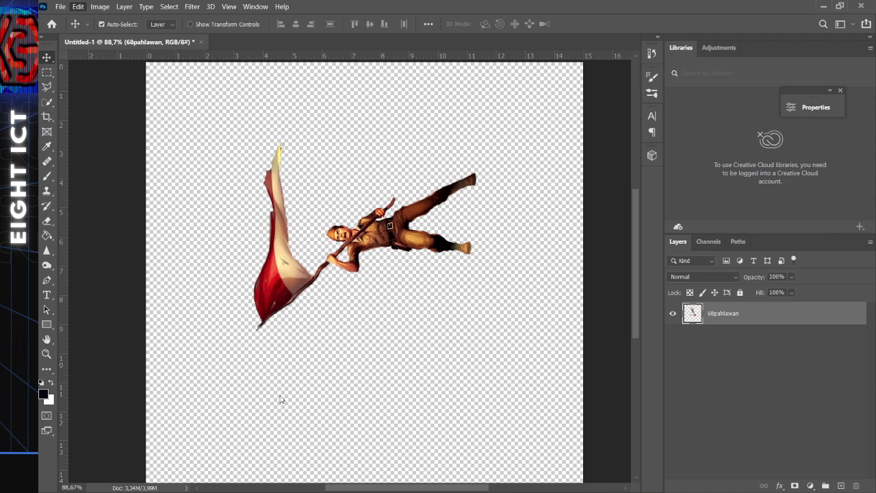
Rotate the figure 90° counterclockwise and by another 180° to stand it upright.
left_click(78, 6)
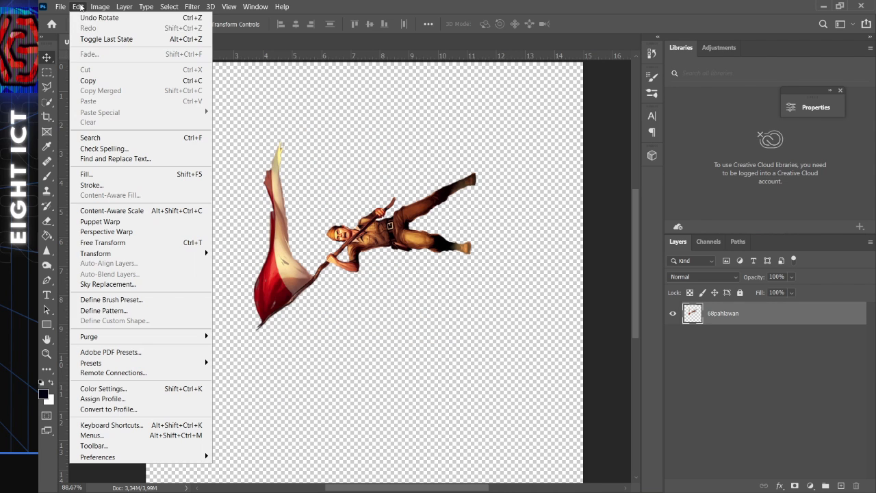
mouse_move(137, 253)
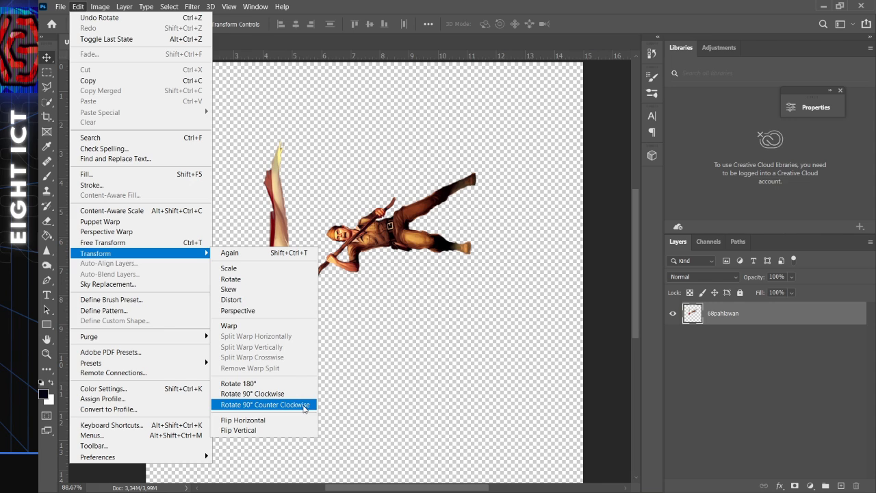
left_click(304, 406)
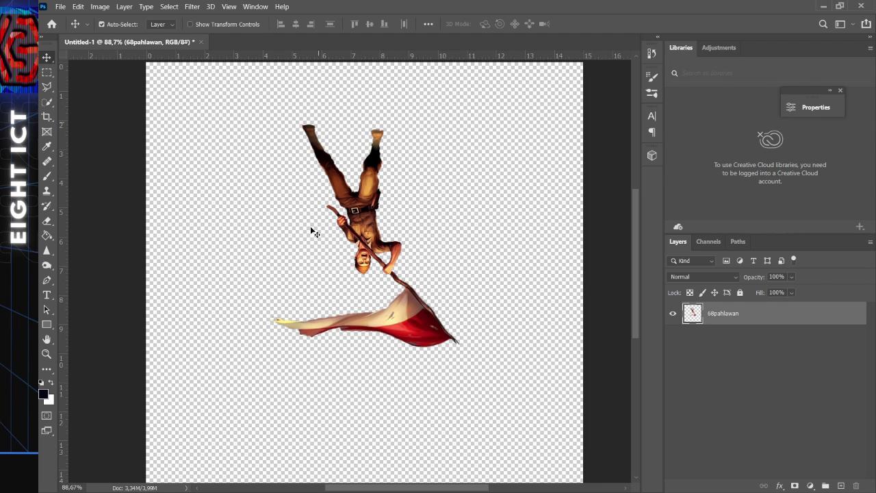
left_click(78, 6)
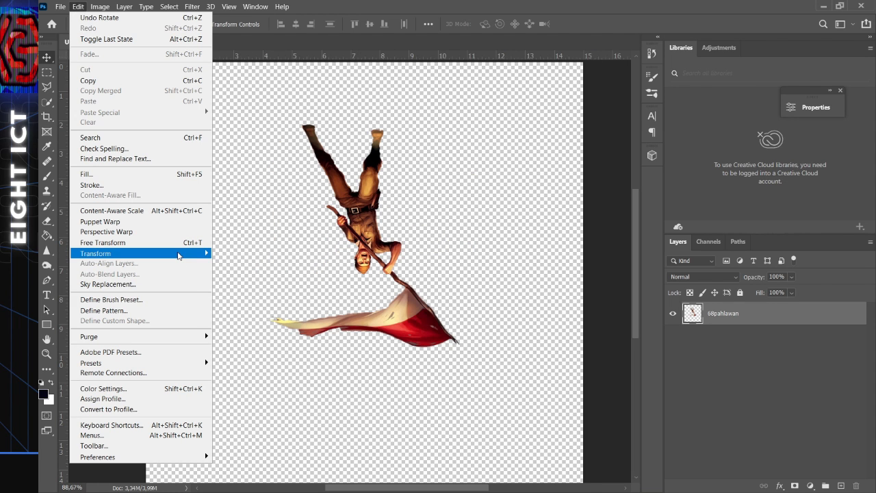
left_click(282, 386)
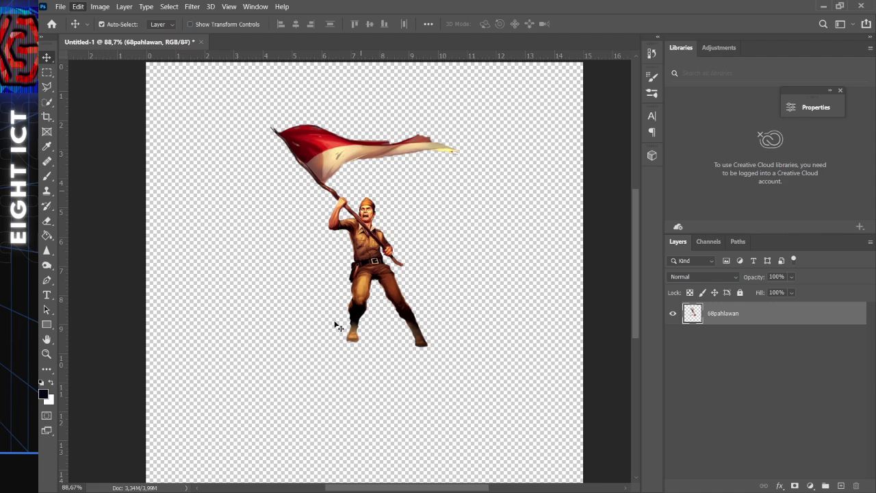
Flip the soldier figure horizontally, and flip it horizontally again to its original direction.
left_click(79, 6)
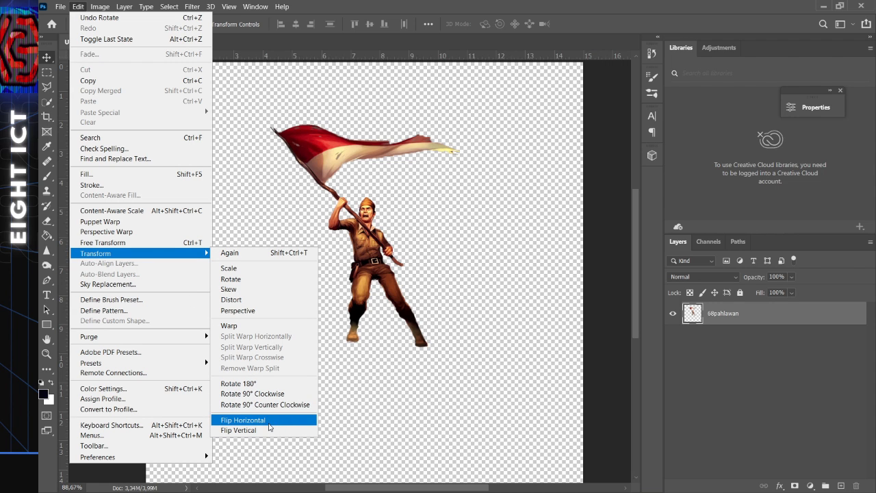
left_click(267, 423)
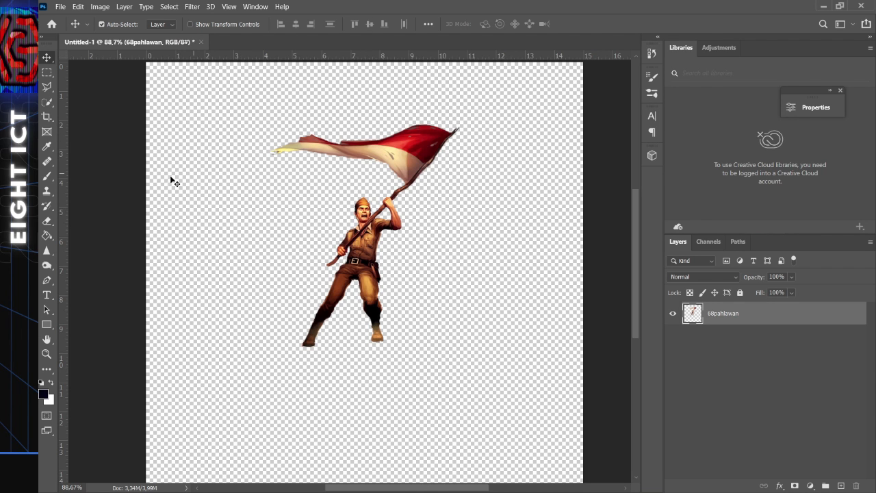
left_click(78, 6)
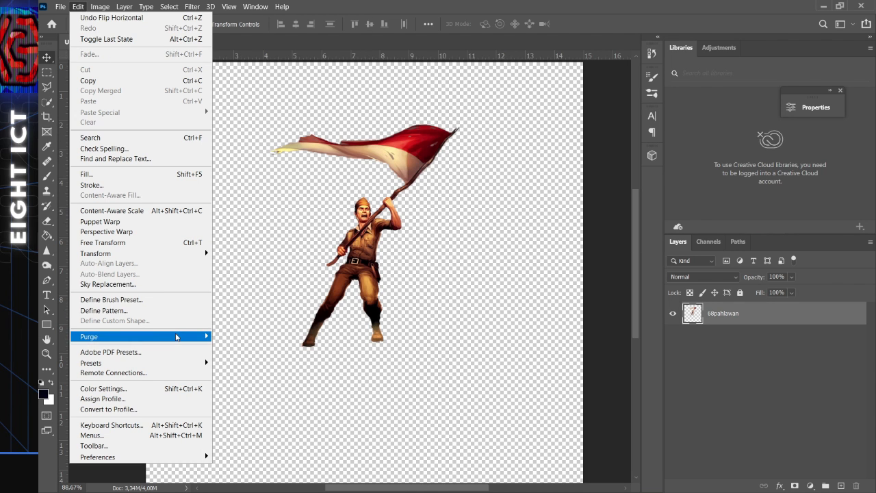
mouse_move(187, 254)
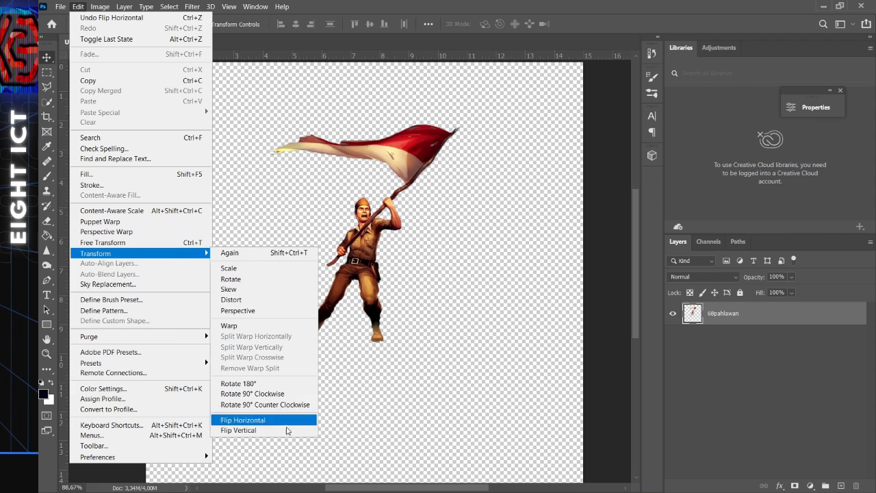
left_click(282, 421)
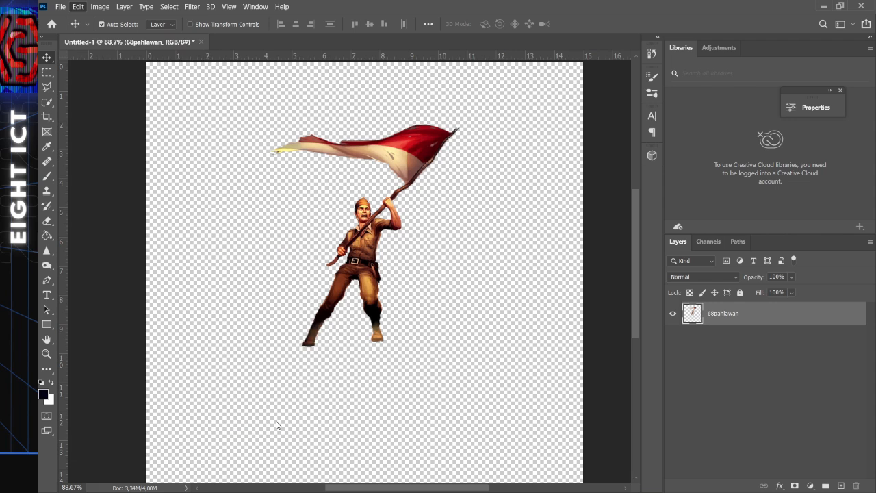
Flip the soldier figure vertically, and flip it vertically again to stand it upright.
left_click(78, 6)
mouse_move(194, 257)
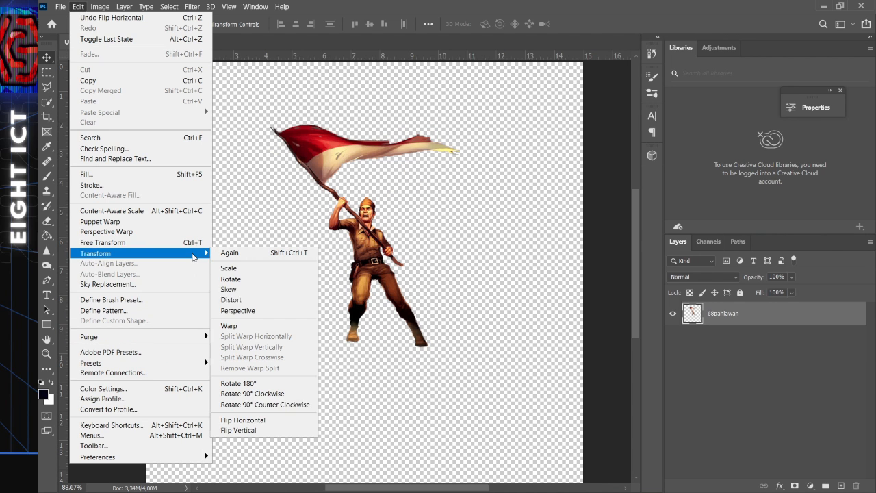
left_click(289, 431)
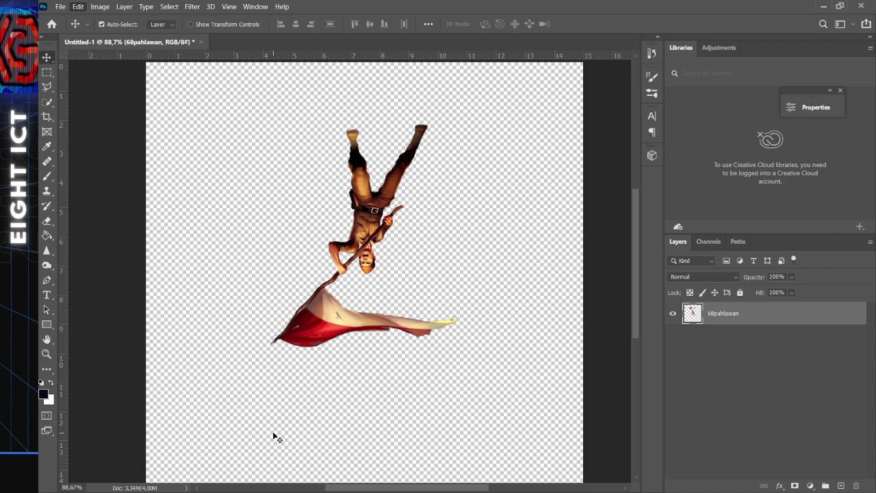
left_click(78, 6)
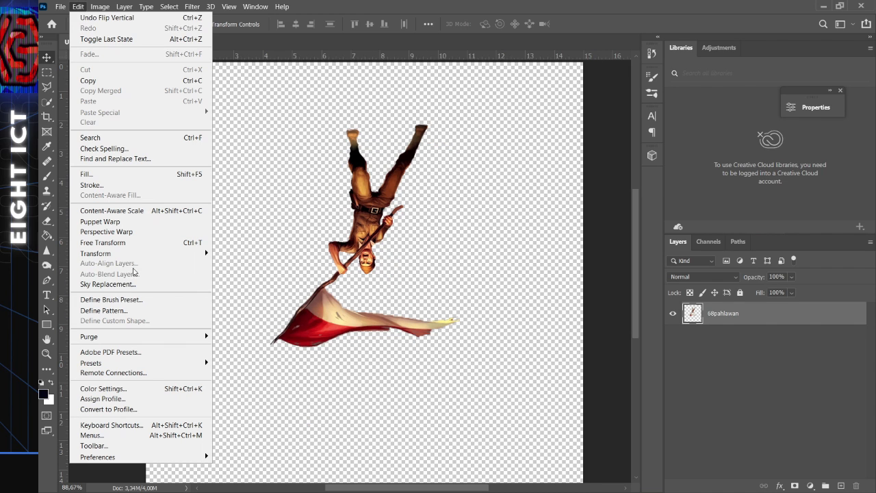
mouse_move(130, 258)
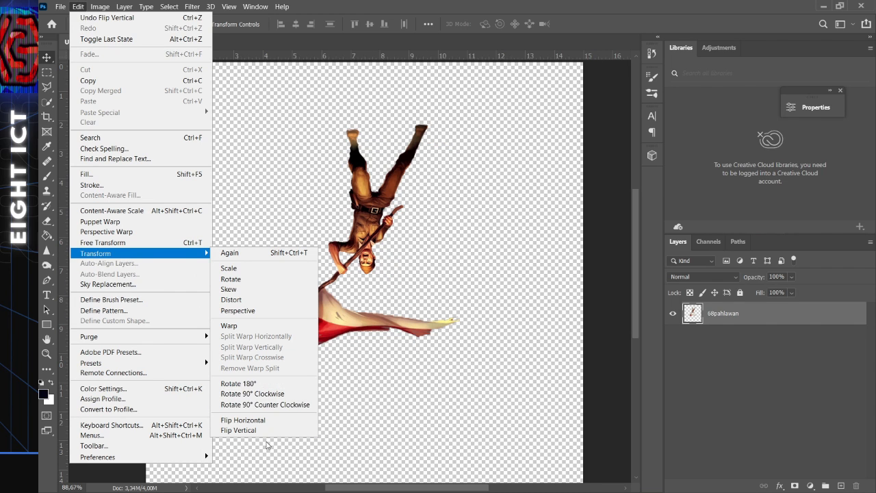
left_click(257, 430)
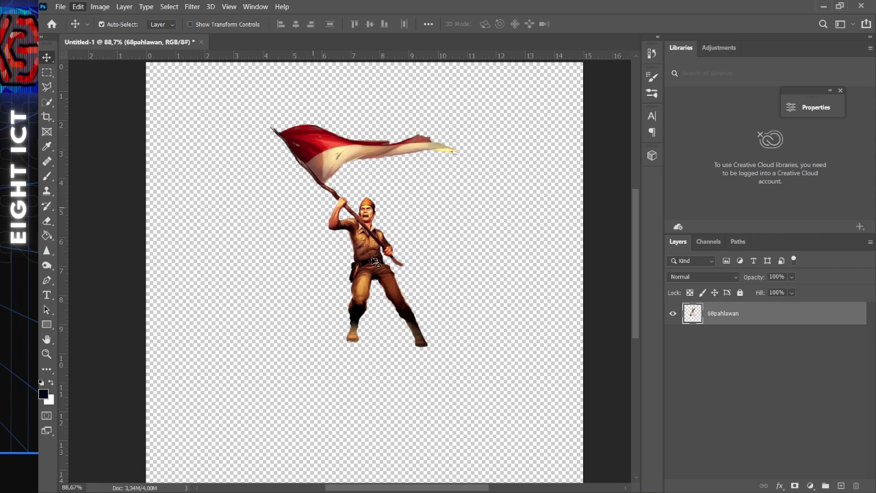
left_click(81, 8)
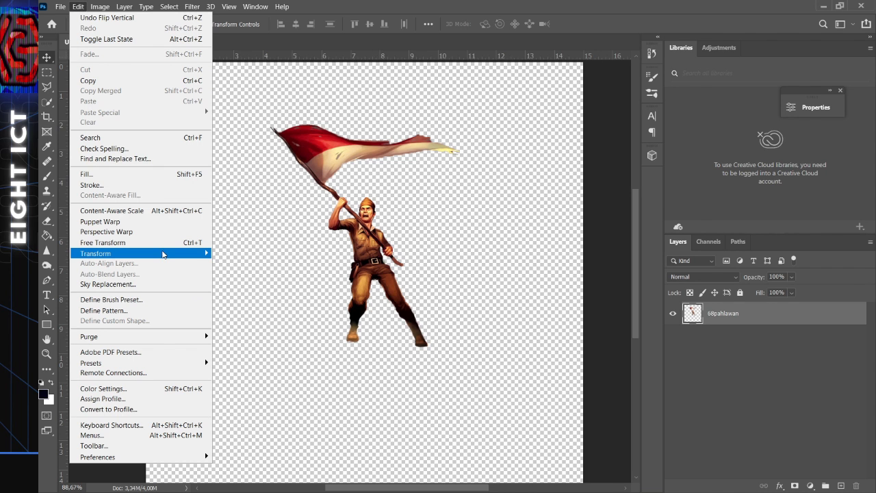
mouse_move(163, 255)
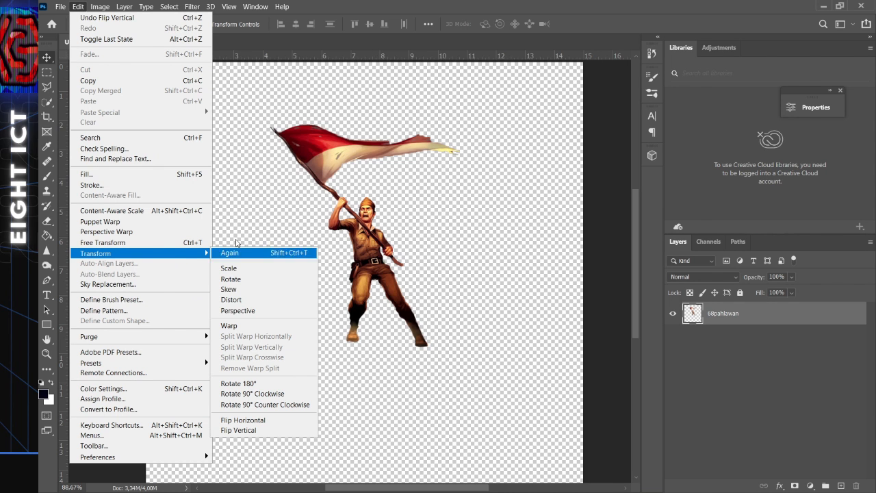
left_click(252, 221)
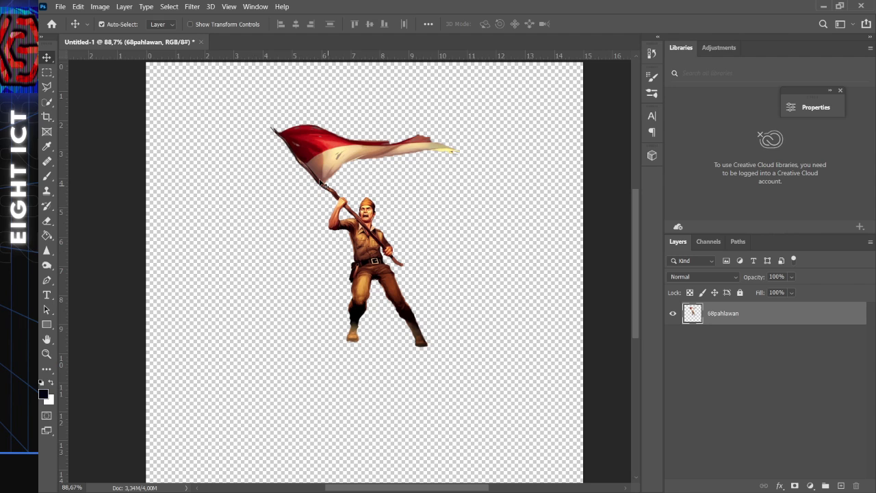
Draw a horizontal paragraph text box just below the soldier's feet and replace its placeholder text with "Pejuang".
left_click(47, 296)
left_click(108, 295)
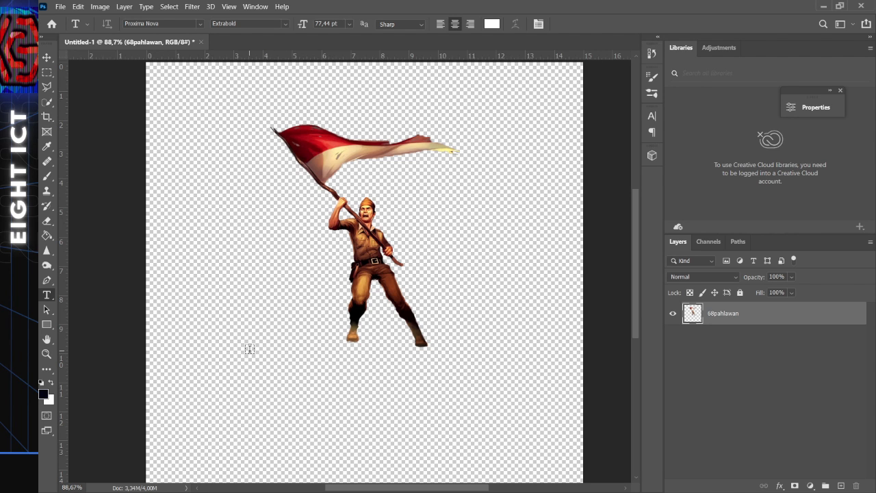
left_click_drag(249, 350, 503, 416)
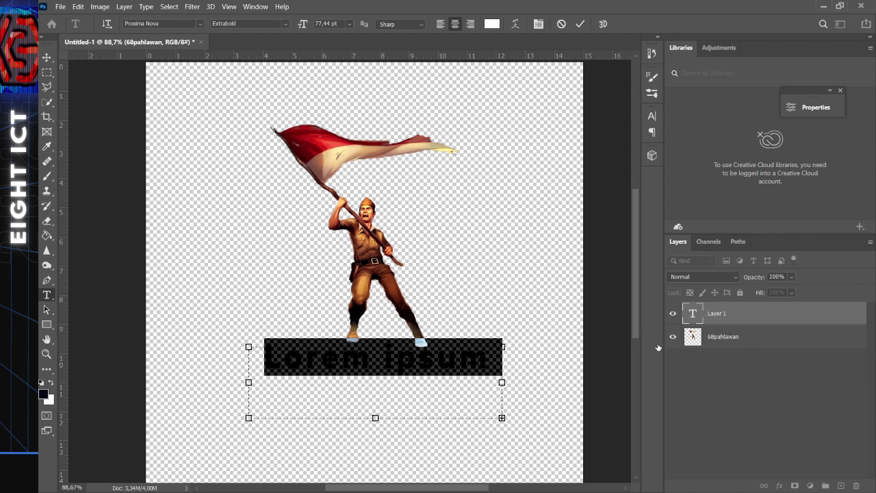
key("BackSpace")
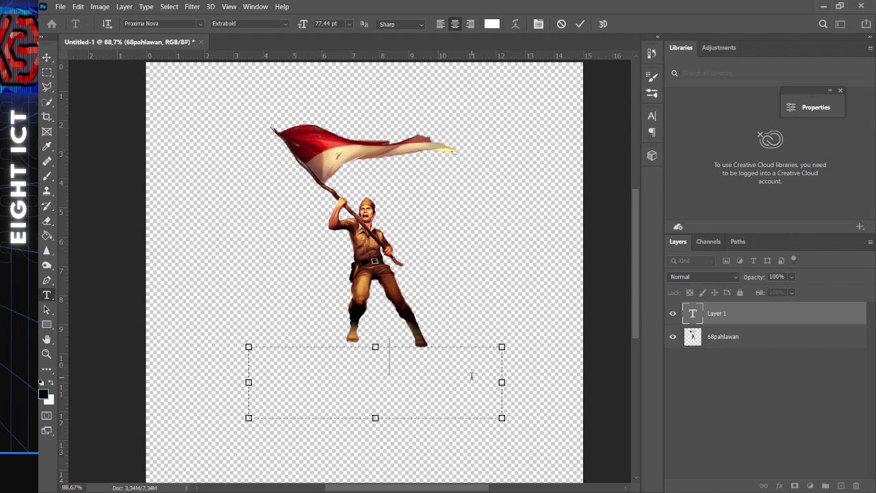
type("Pejuang")
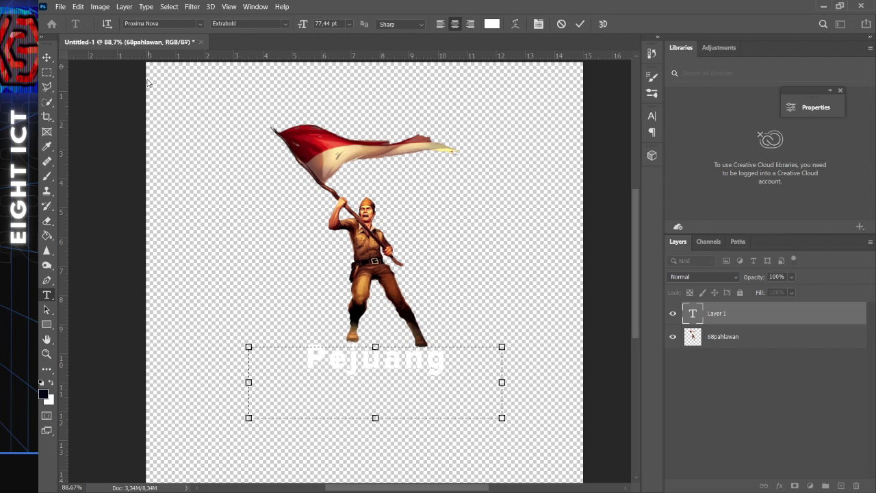
Switch the Pejuang text's orientation to vertical and back to horizontal, twice.
left_click(107, 25)
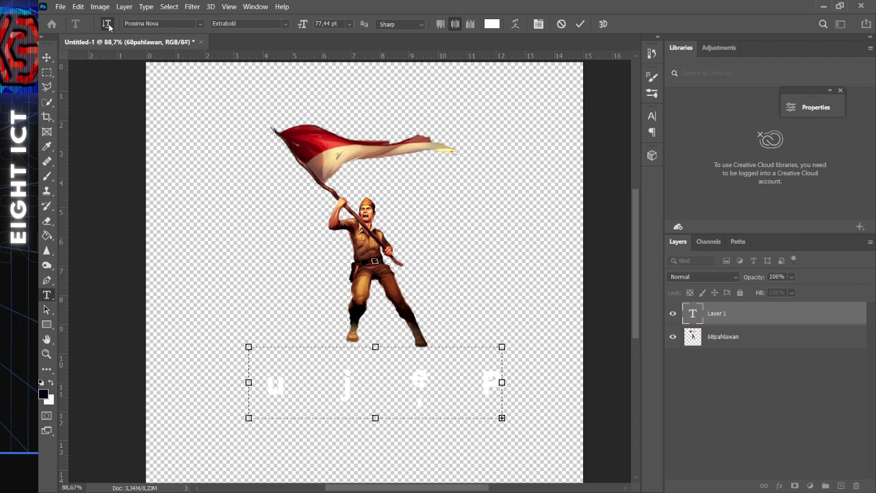
left_click(107, 24)
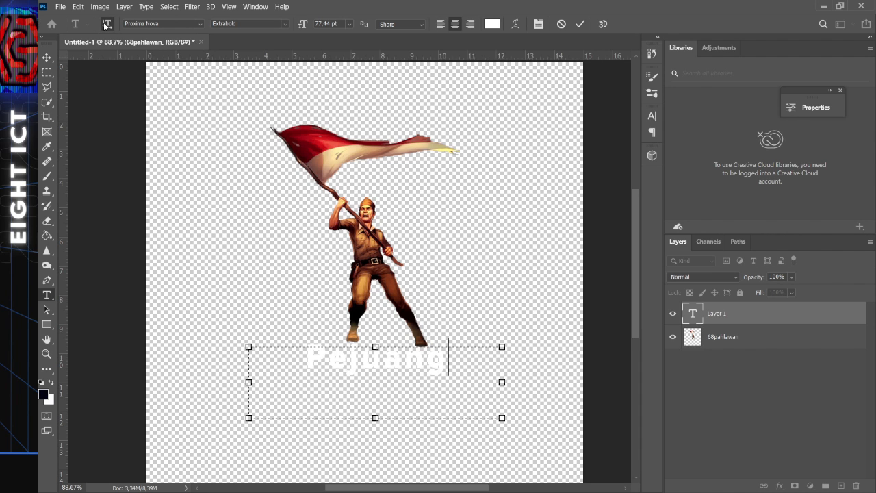
left_click(107, 24)
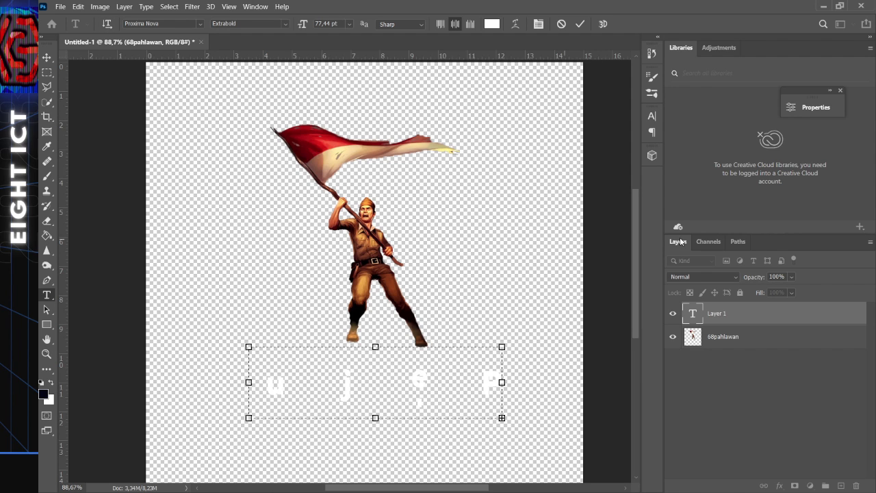
left_click(107, 24)
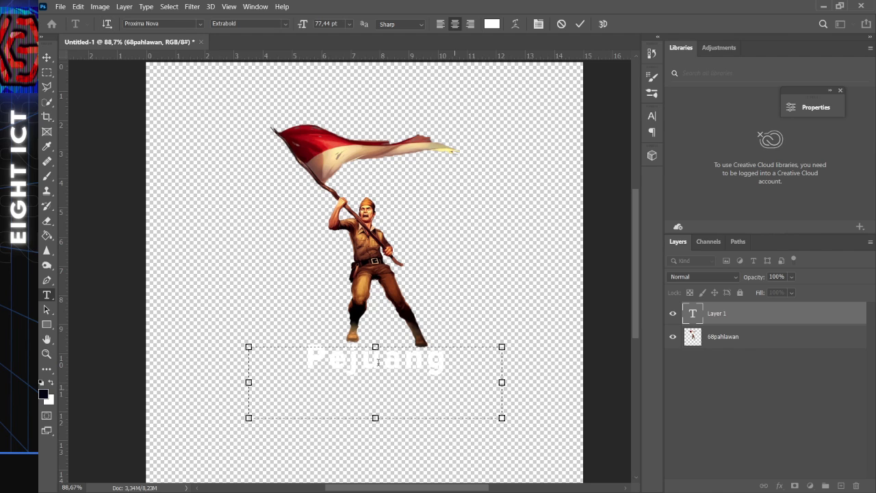
Set the font of the Pejuang text to Proxima Nova with the Extrabold style.
left_click_drag(306, 362, 471, 365)
left_click(462, 371)
left_click(200, 25)
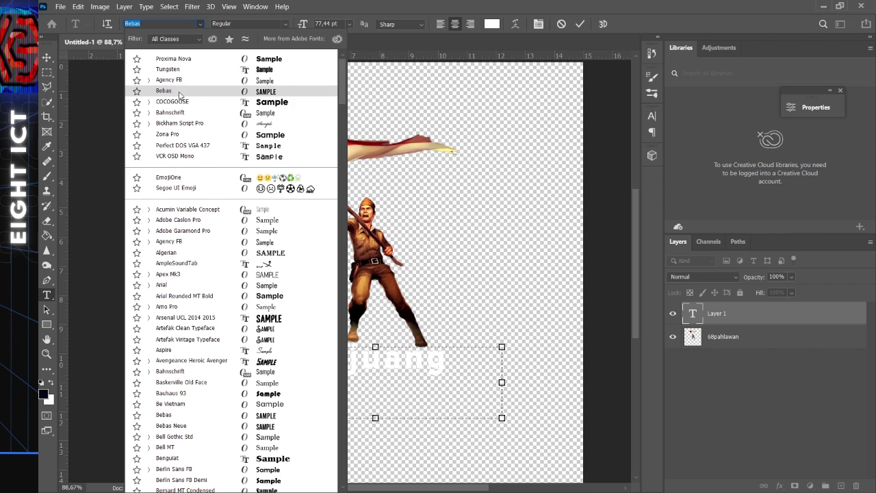
left_click(229, 60)
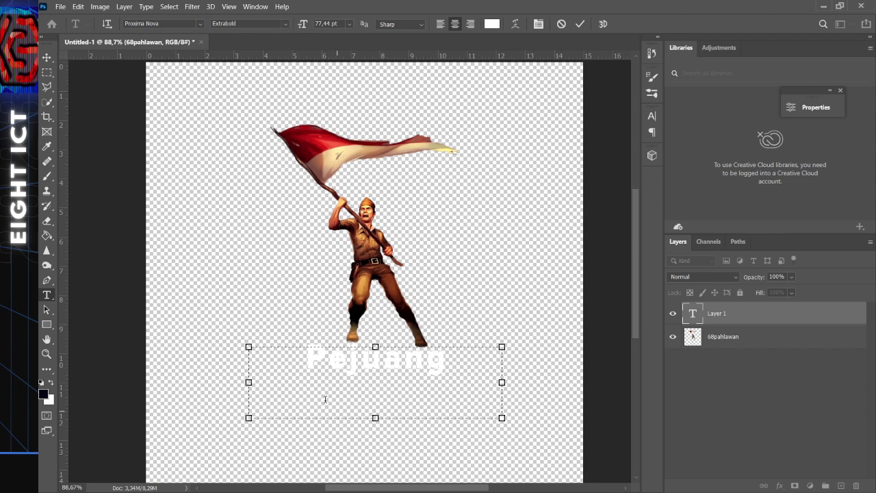
left_click_drag(317, 358, 452, 369)
left_click(452, 369)
left_click(271, 23)
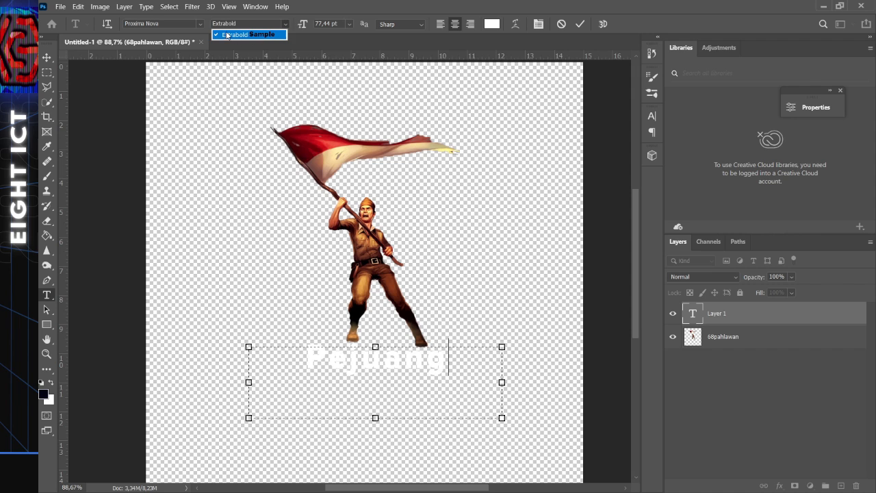
left_click(228, 36)
Try the Agency FB and Bahnschrift fonts at the end of the Pejuang text, and return the cursor into the word.
left_click(200, 23)
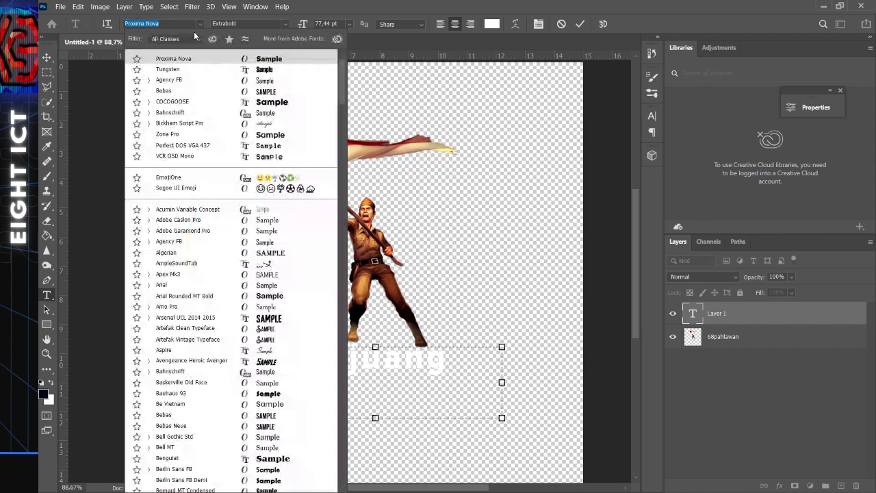
left_click(189, 81)
left_click(283, 23)
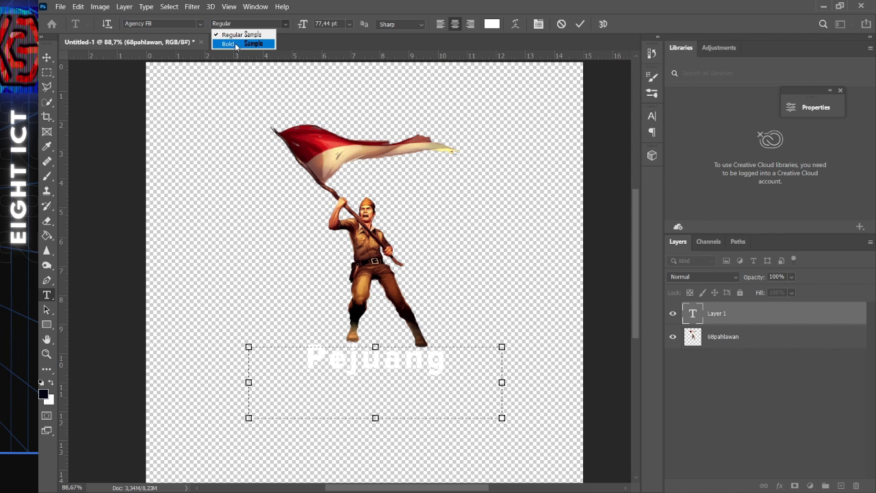
left_click(236, 44)
left_click(200, 23)
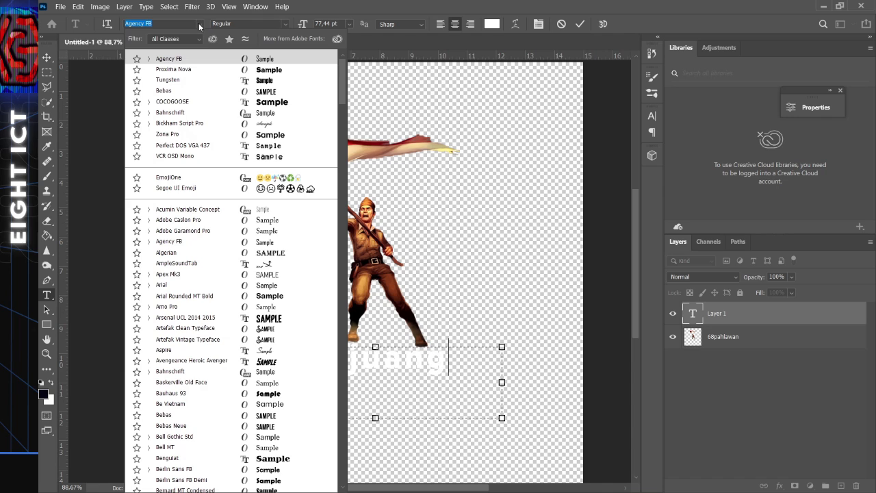
left_click(208, 113)
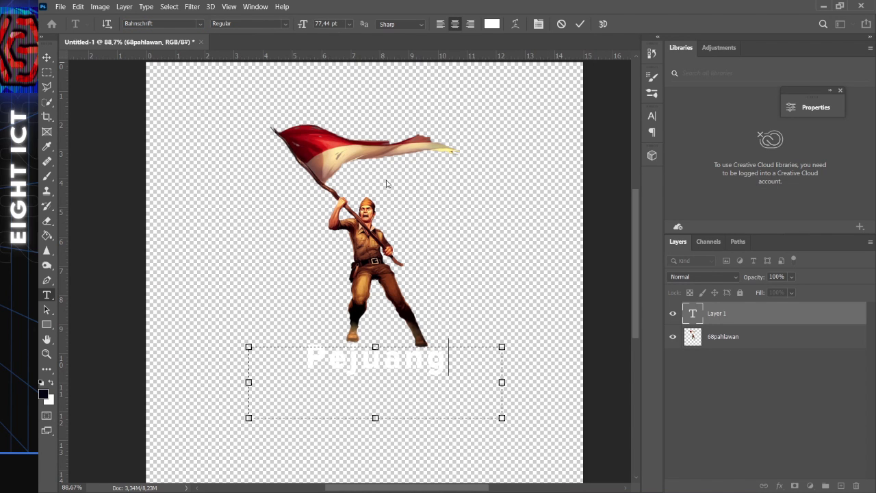
left_click(413, 369)
left_click_drag(439, 371, 316, 371)
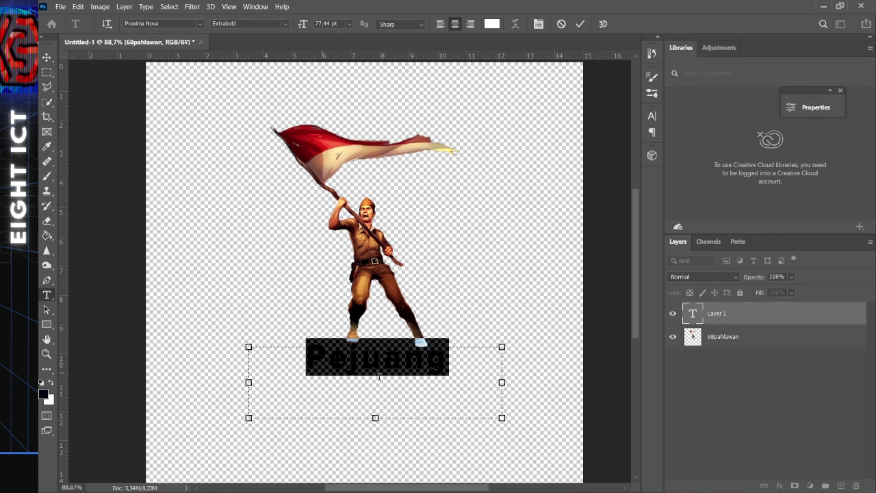
left_click(380, 377)
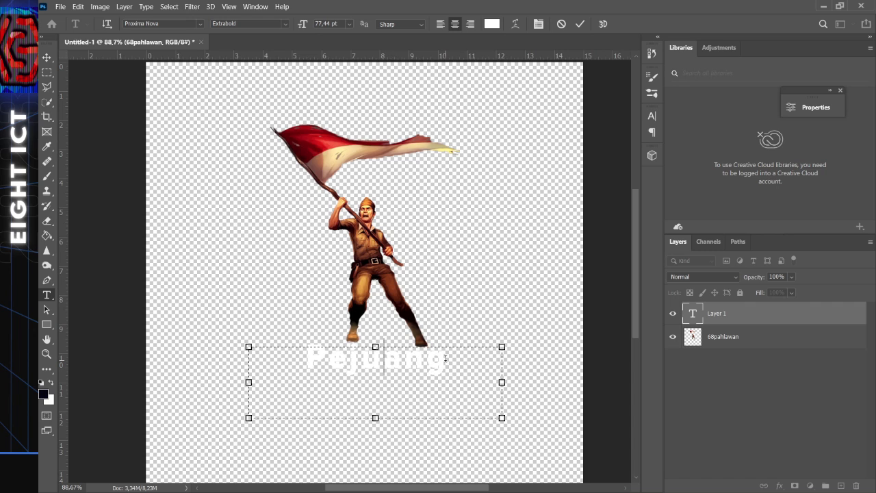
Set the whole Pejuang text to a font size of 85 pt and commit the text.
left_click_drag(445, 359, 291, 355)
mouse_move(303, 26)
left_mouse_down()
mouse_move(319, 26)
mouse_move(296, 29)
mouse_move(304, 26)
left_mouse_up()
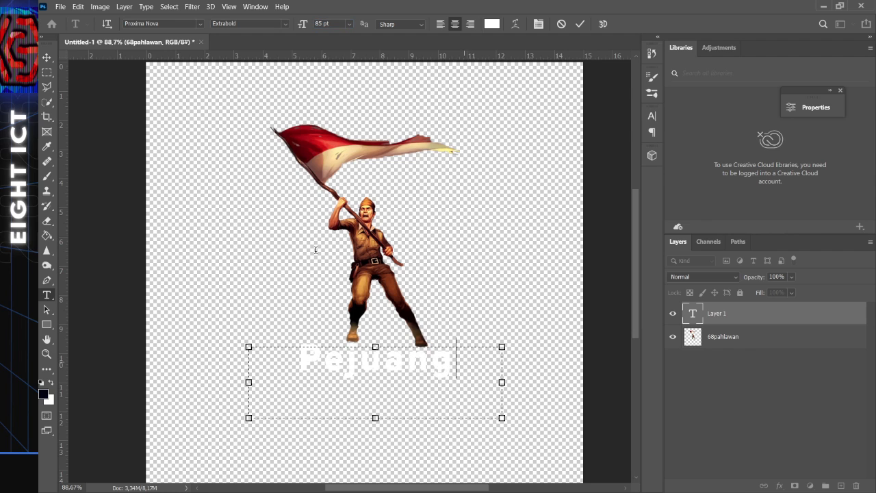
left_click(41, 56)
left_click(400, 368)
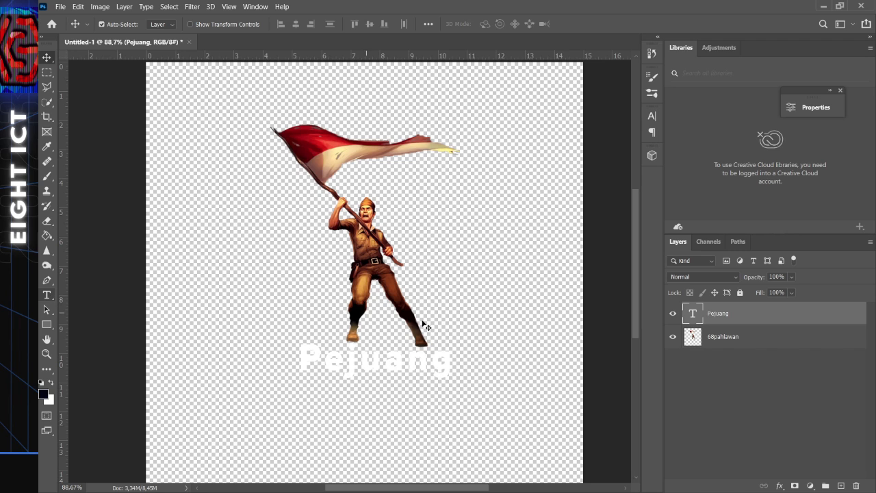
Try enlarging the Pejuang text layer with Free Transform, undo the scaling and leave the transform.
key("ctrl+t")
left_click_drag(504, 416, 557, 441)
key("ctrl+z")
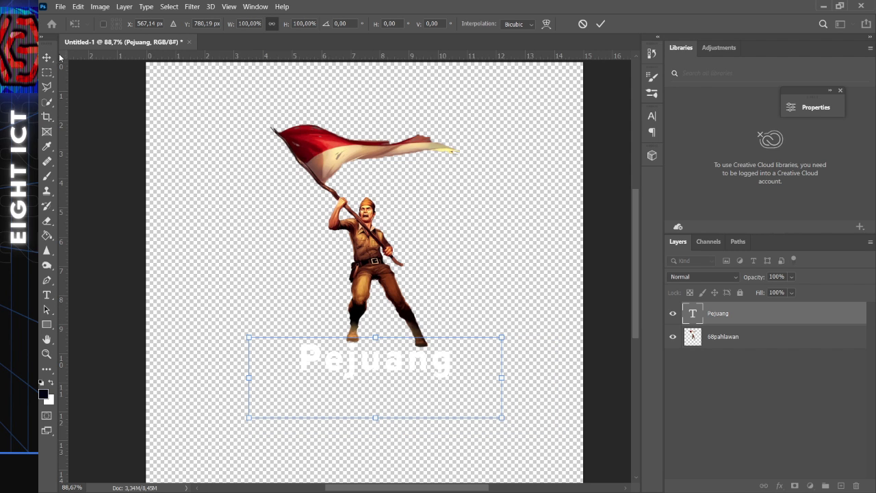
left_click(49, 56)
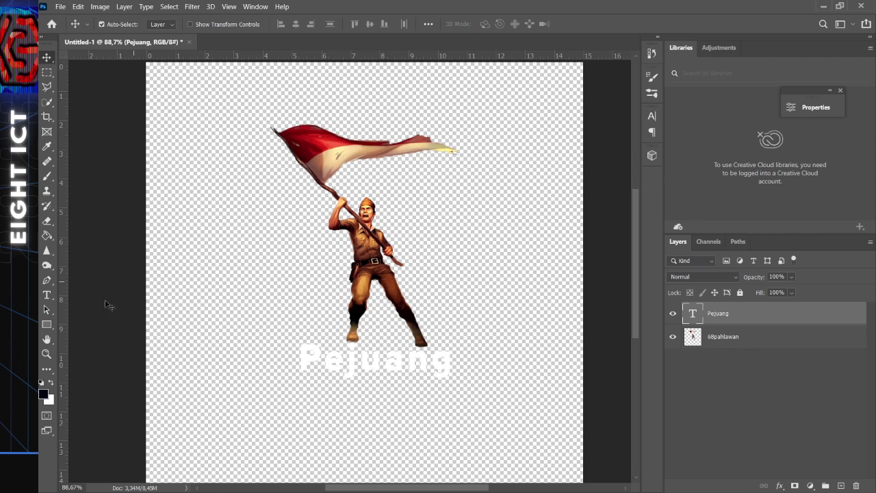
Select the whole Pejuang text with the Horizontal Type tool and enlarge its font size to 118 pt.
left_click(46, 295)
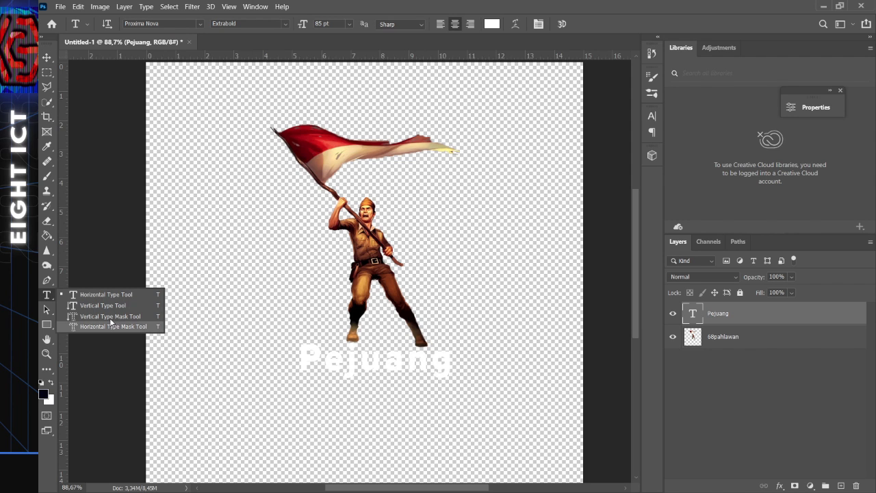
left_click(48, 296)
left_click(384, 373)
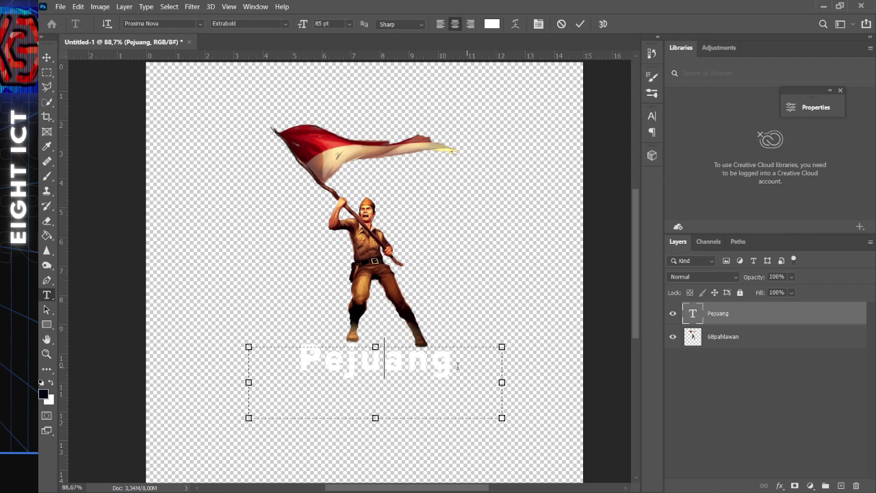
key("ctrl+a")
mouse_move(302, 26)
left_mouse_down()
mouse_move(323, 26)
mouse_move(298, 28)
left_mouse_up()
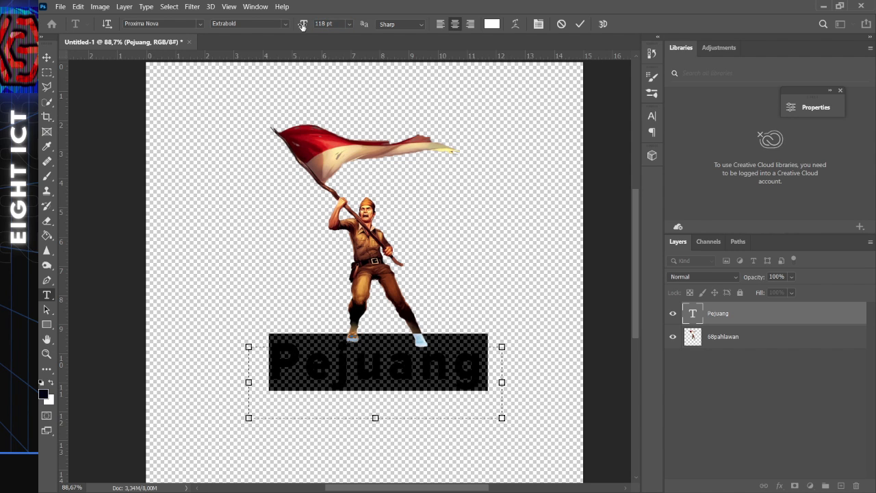
Set the anti-aliasing of the Pejuang text to None and reduce its font size to 94 pt.
left_click(397, 28)
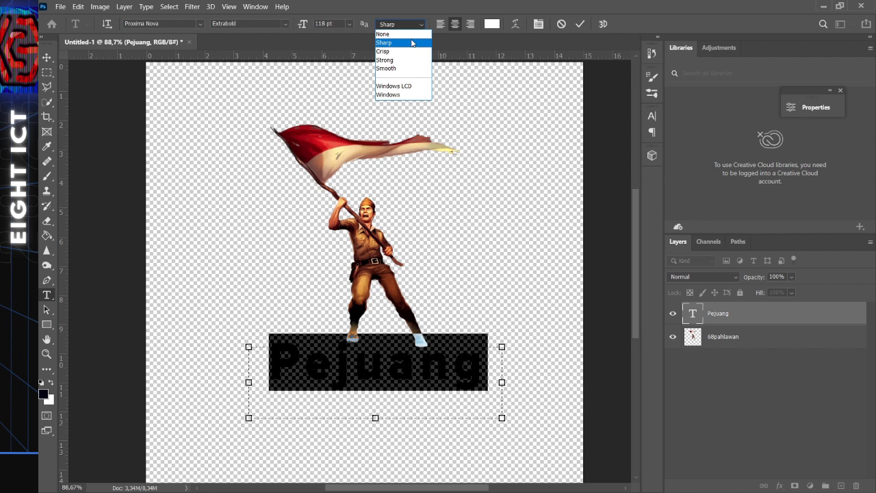
left_click(413, 44)
left_click(401, 27)
left_click(410, 33)
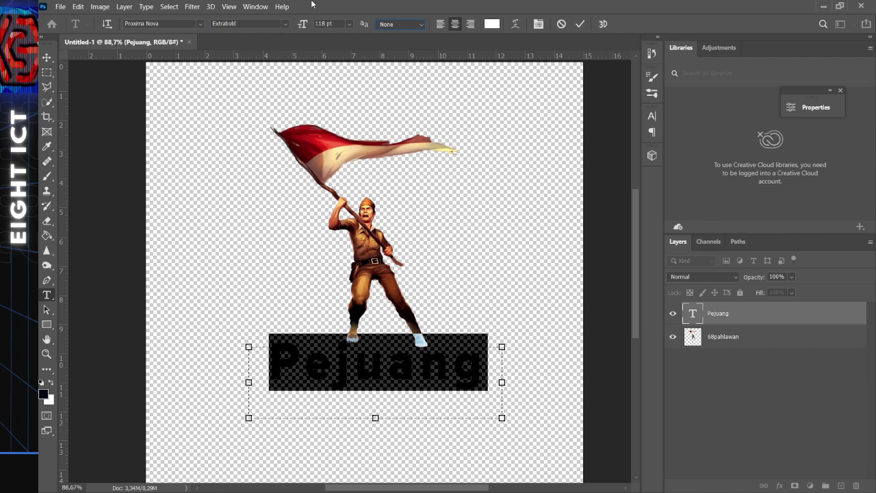
left_click_drag(306, 23, 289, 24)
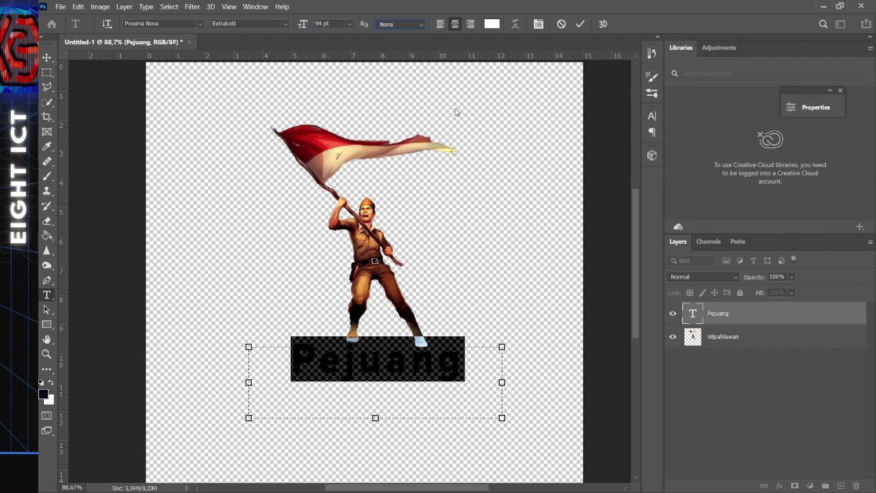
Try left and right alignment on the selected Pejuang text, and return it to centre alignment.
key("ctrl+a")
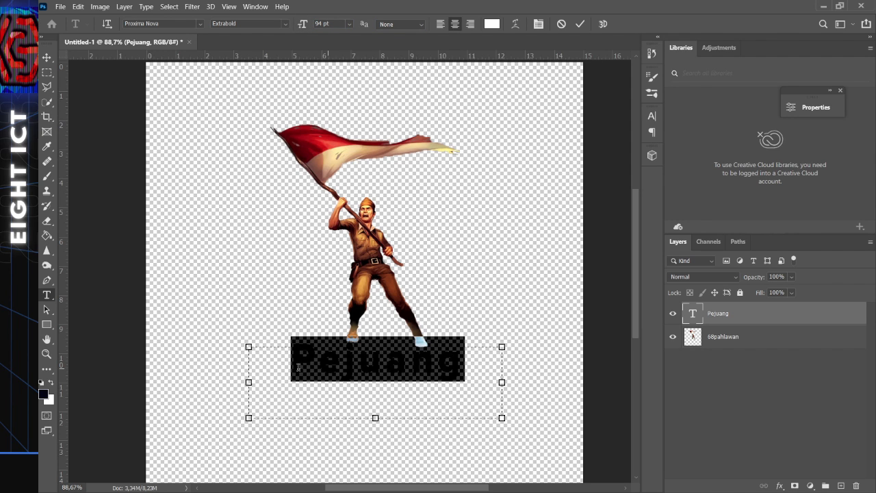
left_click(441, 24)
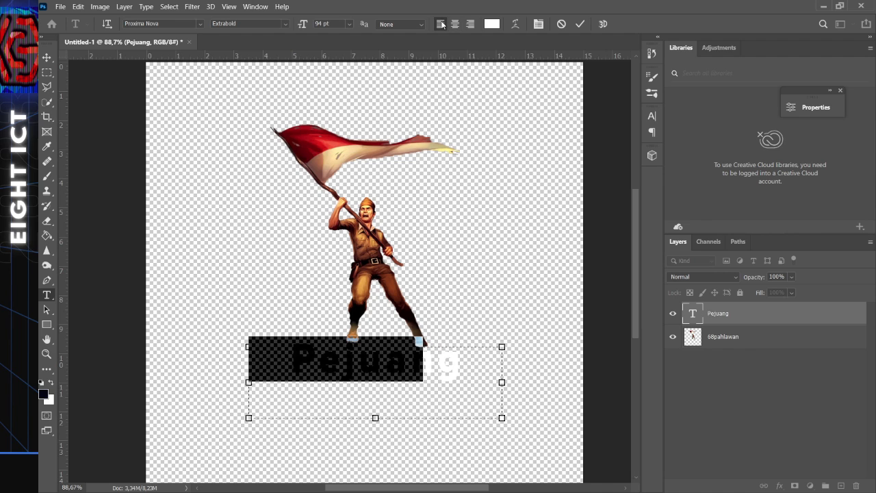
left_click(454, 26)
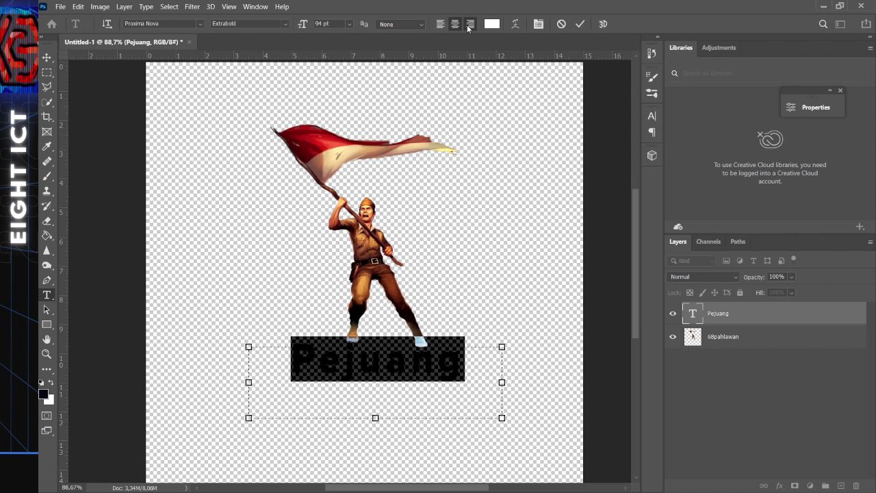
left_click(467, 24)
left_click(455, 25)
Set the Pejuang text colour to black, 000000.
left_click(492, 25)
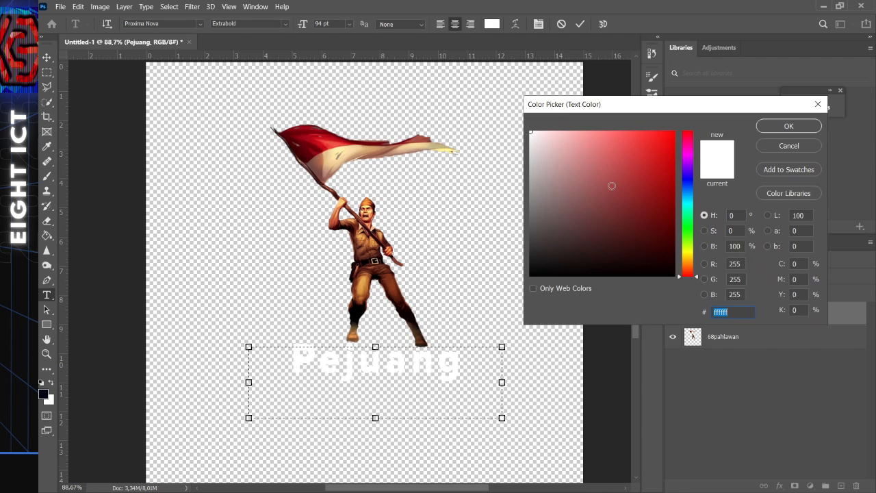
type("000000")
left_click_drag(562, 235, 531, 275)
mouse_move(688, 184)
left_mouse_down()
mouse_move(687, 216)
mouse_move(687, 159)
mouse_move(637, 210)
mouse_move(571, 150)
mouse_move(541, 189)
left_mouse_up()
left_click(645, 160)
mouse_move(583, 219)
left_mouse_down()
mouse_move(514, 81)
mouse_move(555, 147)
mouse_move(471, 317)
left_mouse_up()
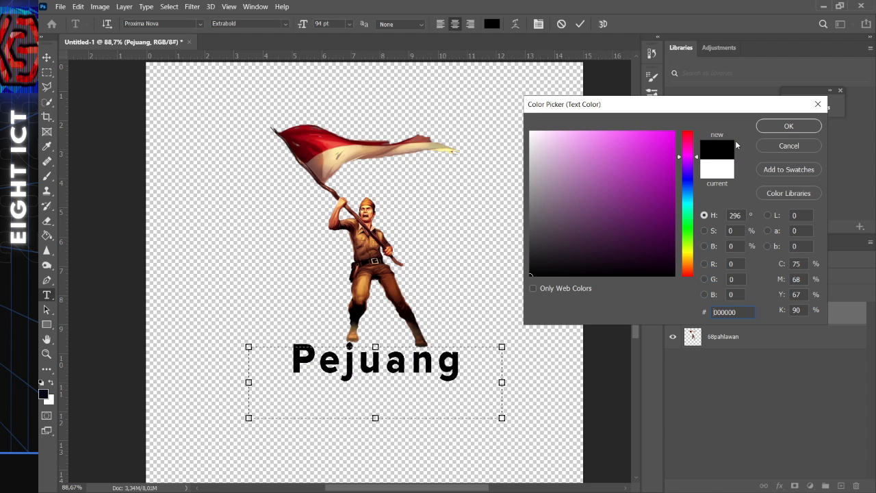
left_click(790, 125)
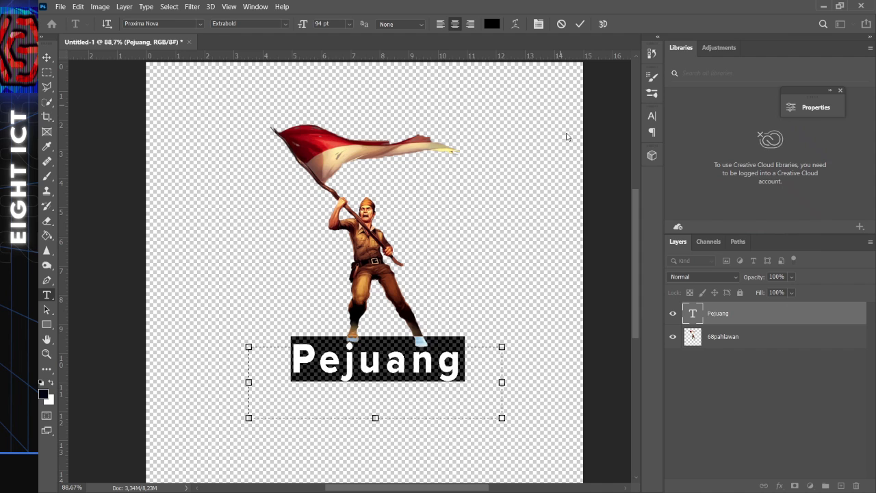
Try the Arc warp style on the whole Pejuang text with a horizontal bend of +6%.
left_click(456, 368)
left_click_drag(456, 368, 299, 353)
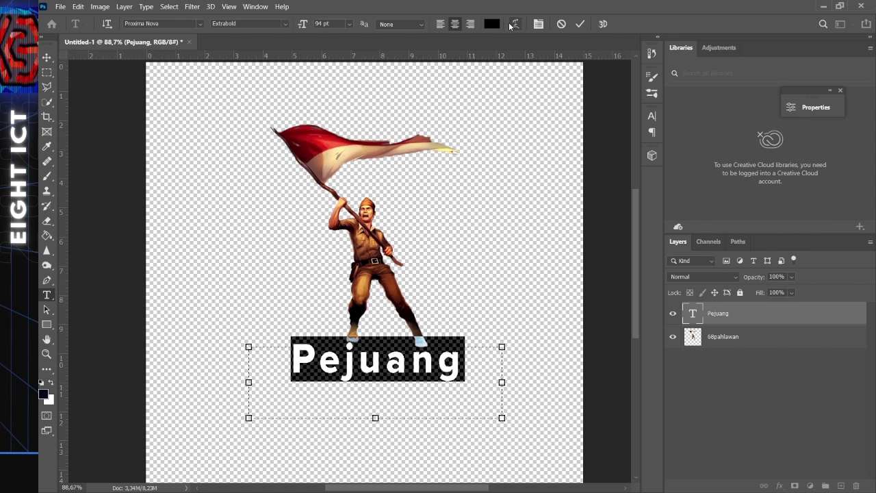
left_click(517, 25)
left_click(521, 124)
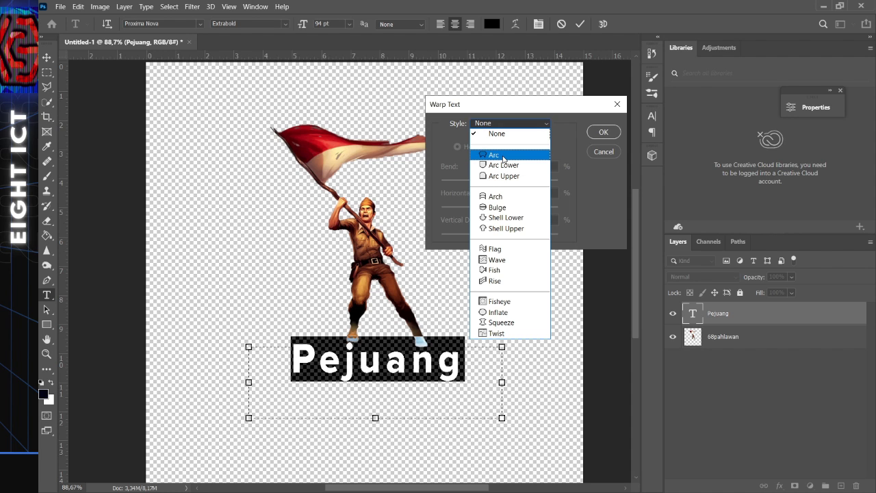
left_click(513, 156)
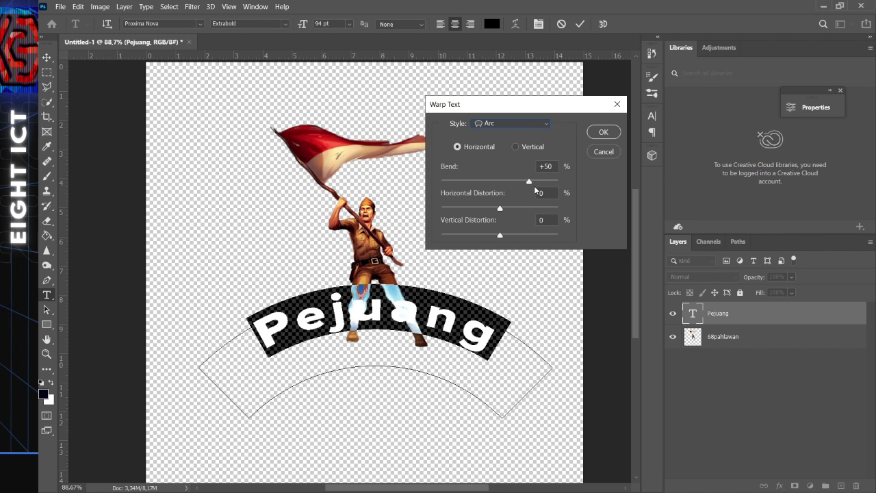
left_click_drag(529, 182, 505, 185)
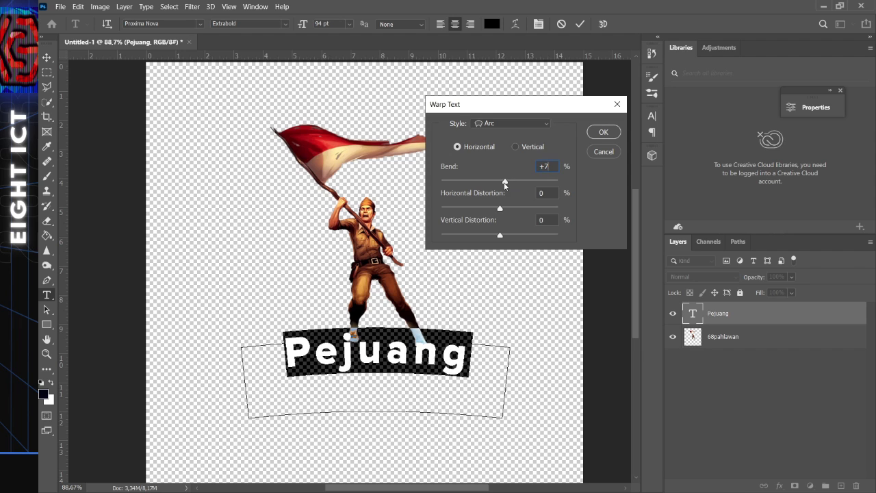
left_click(524, 124)
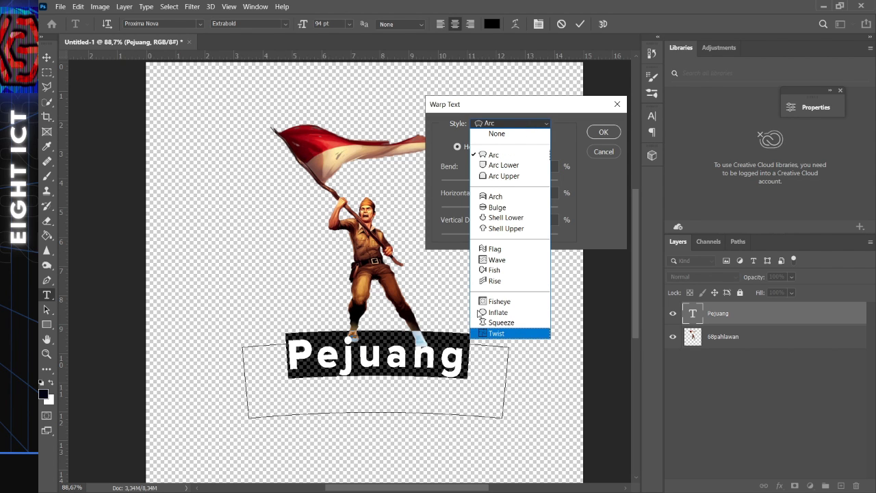
left_click(601, 197)
mouse_move(501, 209)
left_mouse_down()
mouse_move(487, 210)
mouse_move(515, 214)
mouse_move(498, 214)
mouse_move(500, 207)
left_mouse_up()
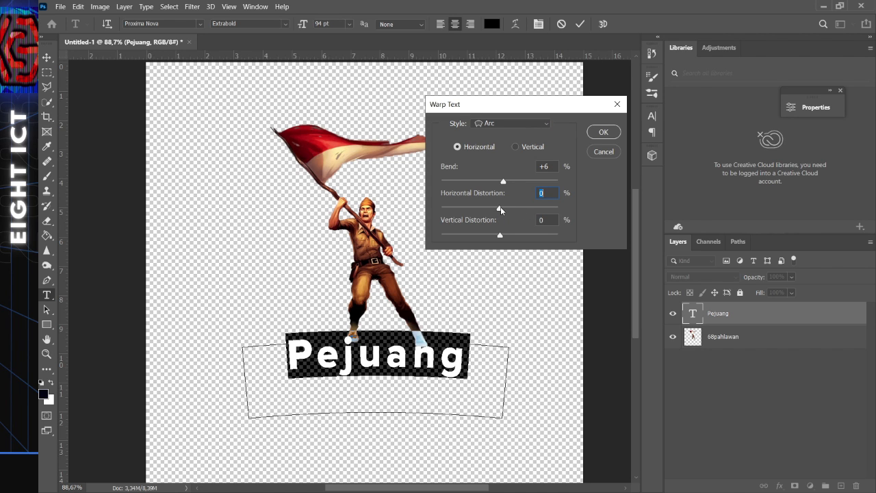
Reset the text warp style to None, cancel the warp and leave text editing.
left_click(544, 125)
left_click(508, 133)
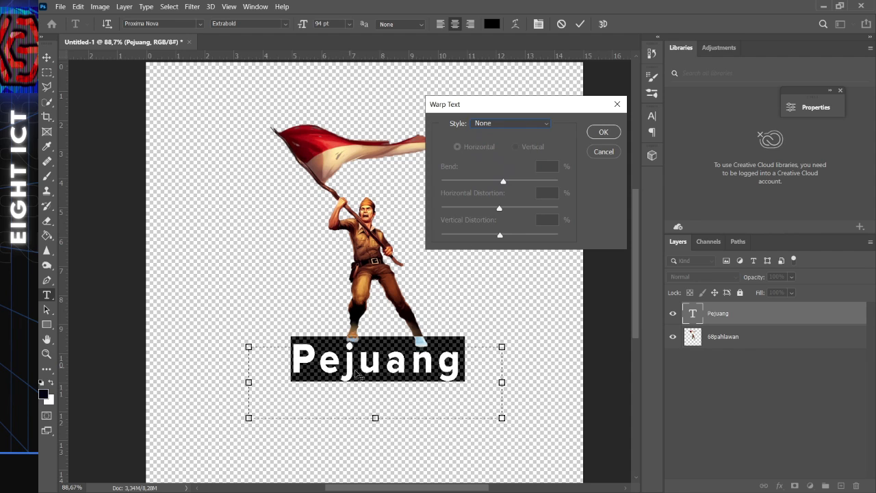
left_click(539, 125)
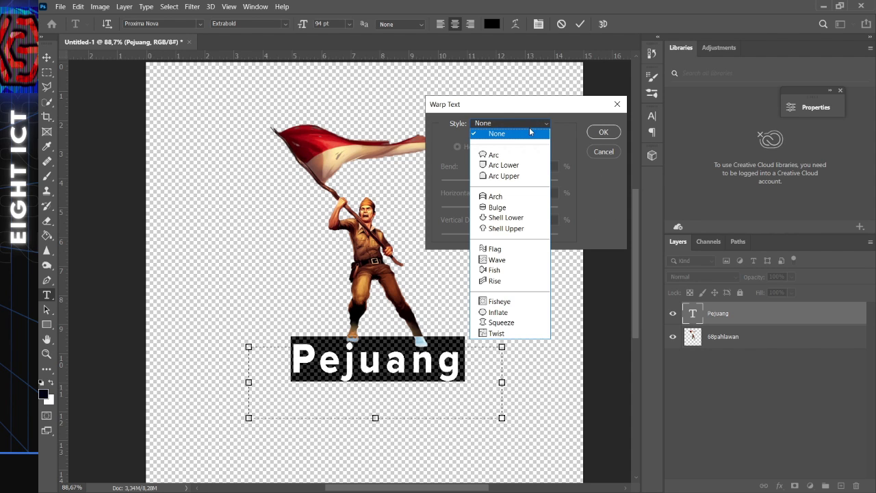
left_click(546, 124)
left_click(619, 152)
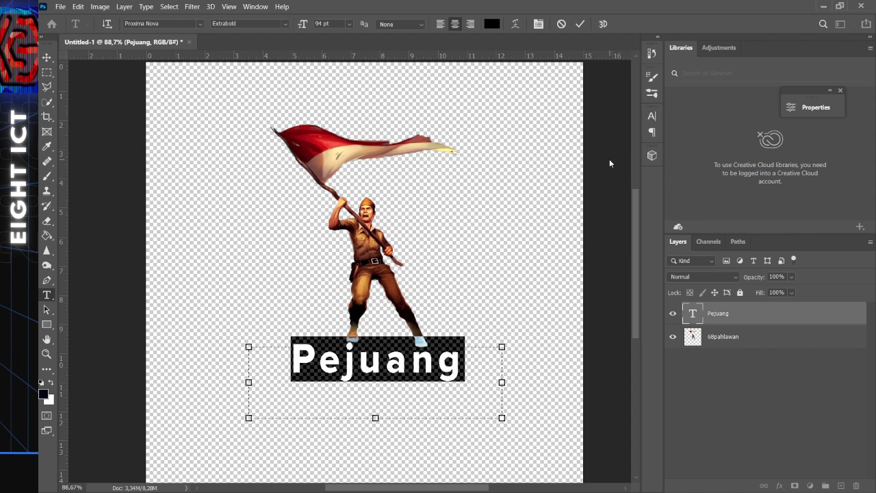
left_click(519, 126)
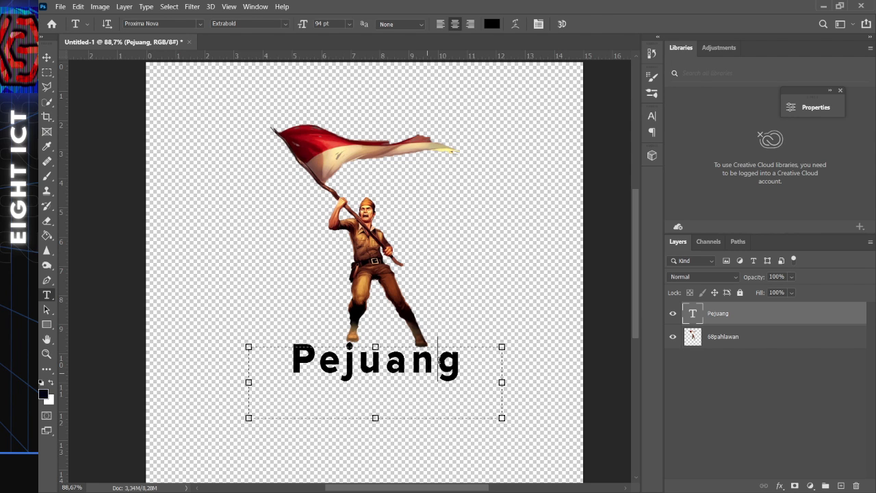
Resume editing the Pejuang text, open its character settings and select the whole word.
left_click(439, 360)
left_click(539, 25)
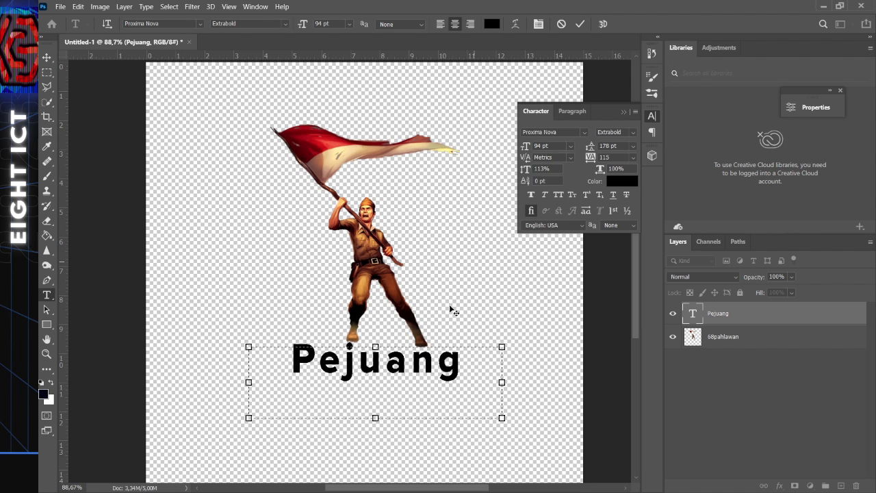
left_click(316, 361)
key("Left")
left_click_drag(317, 361, 495, 371)
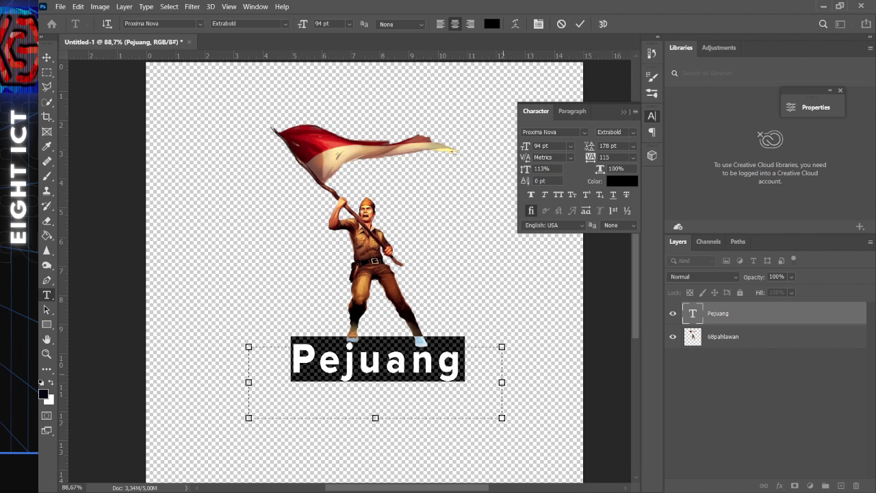
Examine the available fonts, font styles and font sizes in the character settings.
left_click(584, 132)
left_click(584, 132)
left_click(633, 132)
left_click(634, 137)
left_click(571, 146)
left_click(571, 145)
left_click(571, 146)
left_click(572, 146)
left_click(571, 147)
left_click(572, 147)
left_click(572, 146)
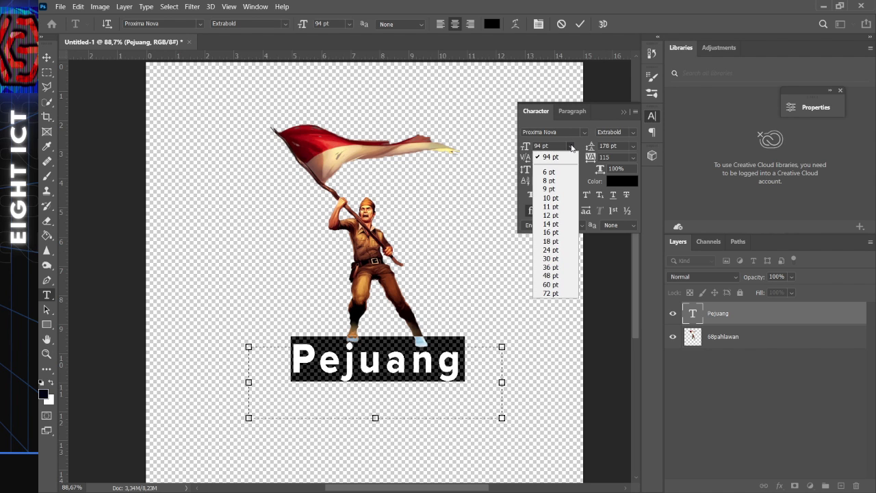
left_click(572, 147)
Set the leading of the selected Pejuang text to Auto.
left_click(634, 151)
left_click(634, 152)
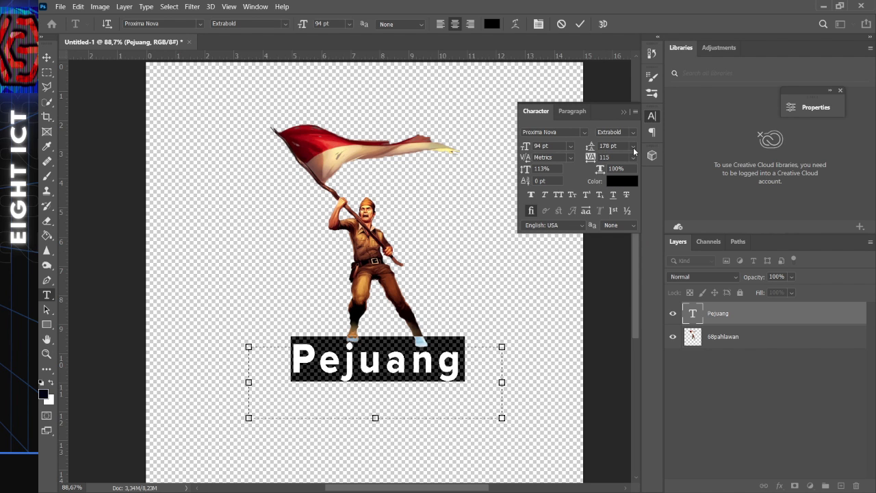
left_click_drag(589, 150, 607, 150)
left_click(633, 150)
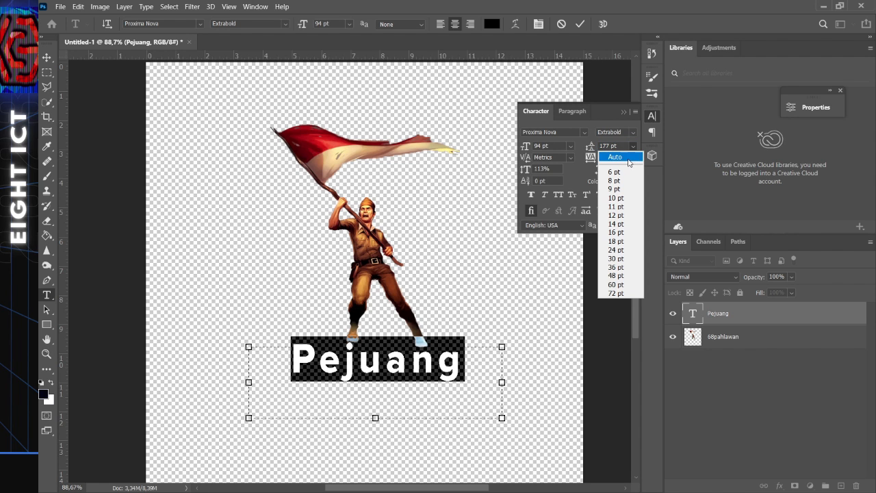
left_click(631, 162)
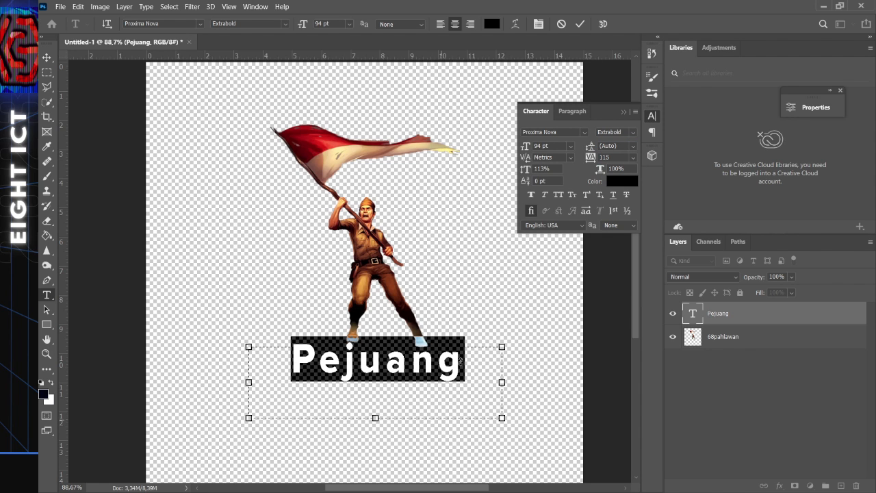
Reselect the whole Pejuang text and review its kerning options, keeping Metrics.
left_click_drag(461, 362, 277, 360)
mouse_move(528, 163)
left_mouse_down()
mouse_move(519, 164)
mouse_move(526, 161)
left_mouse_up()
left_click(573, 160)
left_click(560, 168)
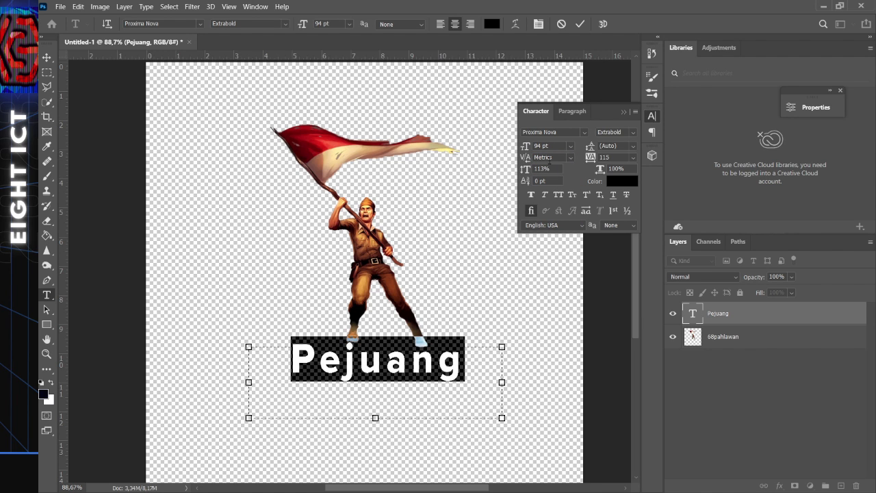
Reselect the whole Pejuang text and widen its letter spacing, trying tracking of 355 and settling on 315.
left_click(471, 381)
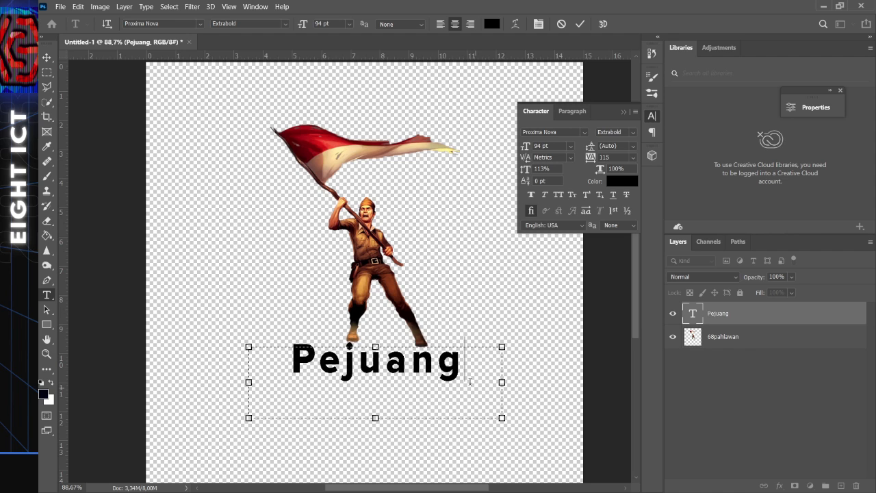
left_click_drag(444, 368, 282, 376)
left_click(385, 378)
left_click_drag(479, 364, 238, 350)
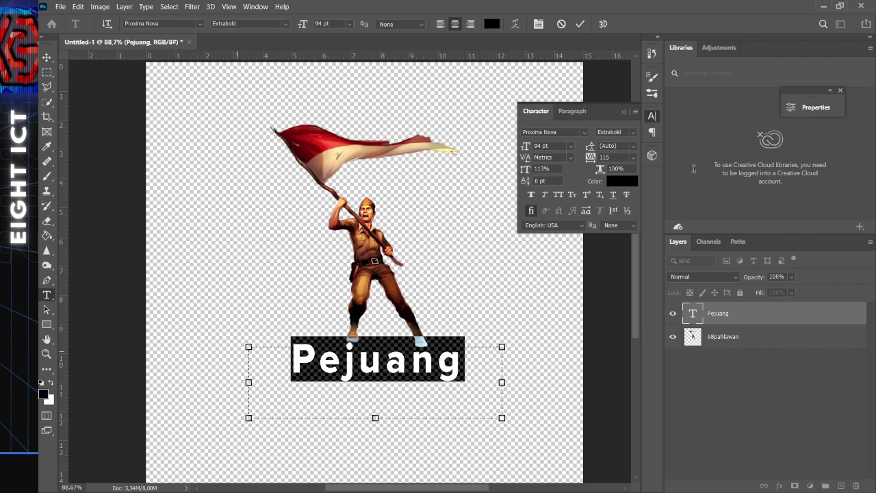
left_click(593, 157)
left_click_drag(595, 159, 600, 158)
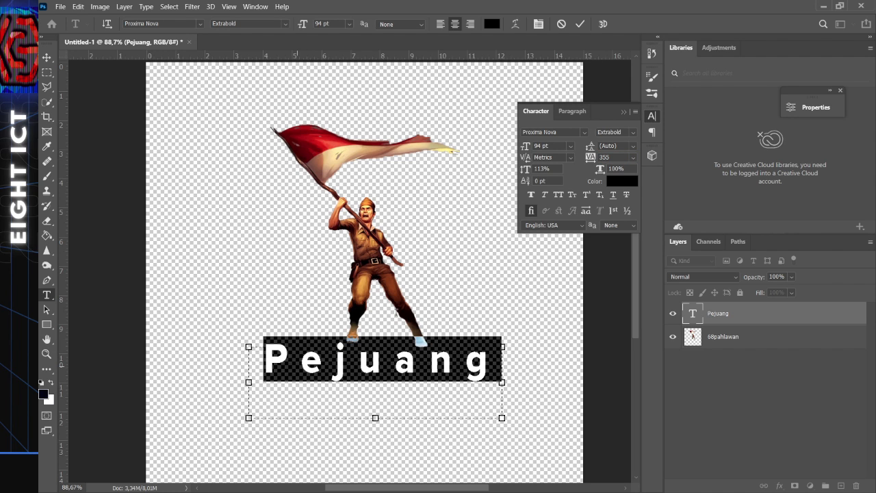
mouse_move(593, 158)
left_mouse_down()
mouse_move(580, 158)
mouse_move(600, 163)
left_mouse_up()
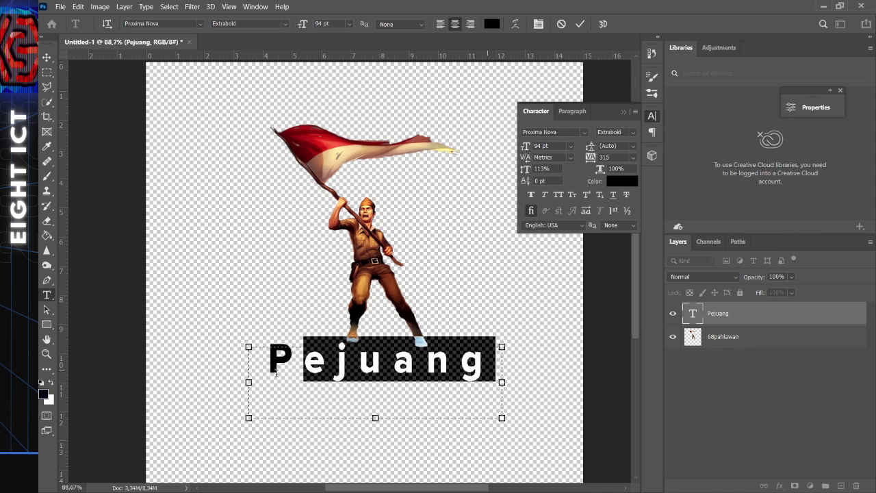
Stretch the Pejuang text to a vertical scale of 161% and reduce it to 105%.
left_click_drag(526, 174, 551, 172)
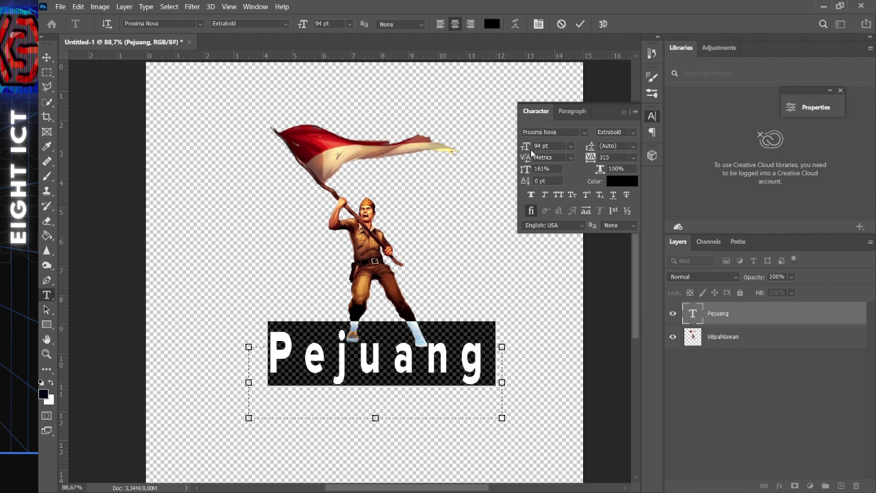
left_click_drag(527, 171, 526, 171)
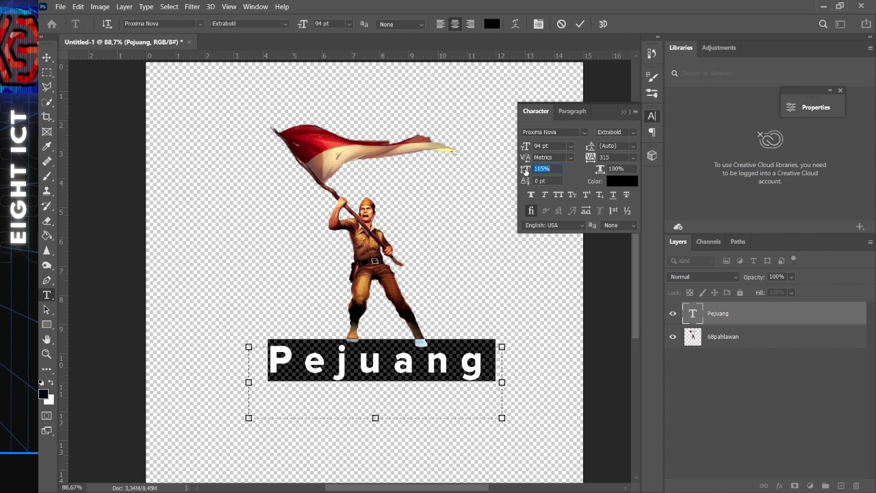
Reselect the whole Pejuang text and vary its horizontal scale, trying 79% and 63% and settling on 99%.
left_click(476, 378)
left_click(501, 359)
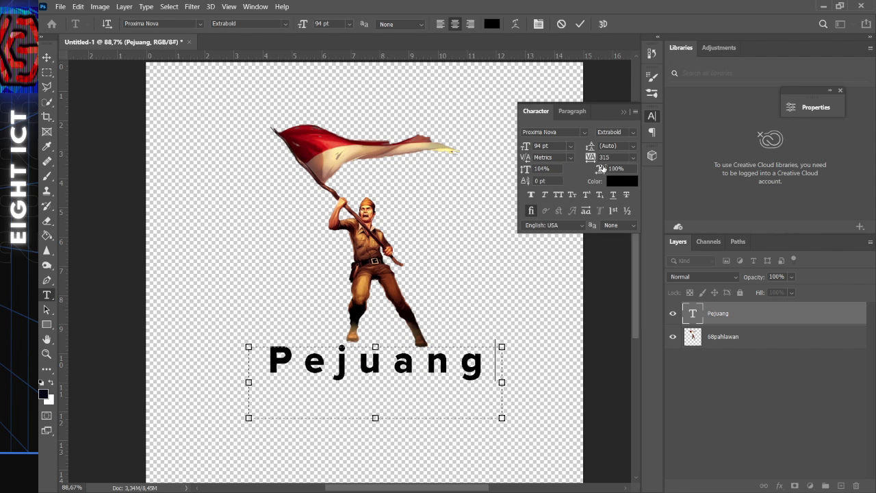
key("shift+Left")
key("shift+Left")
key("shift+Left")
key("shift+Left")
key("shift+Left")
key("shift+Left")
key("shift+Left")
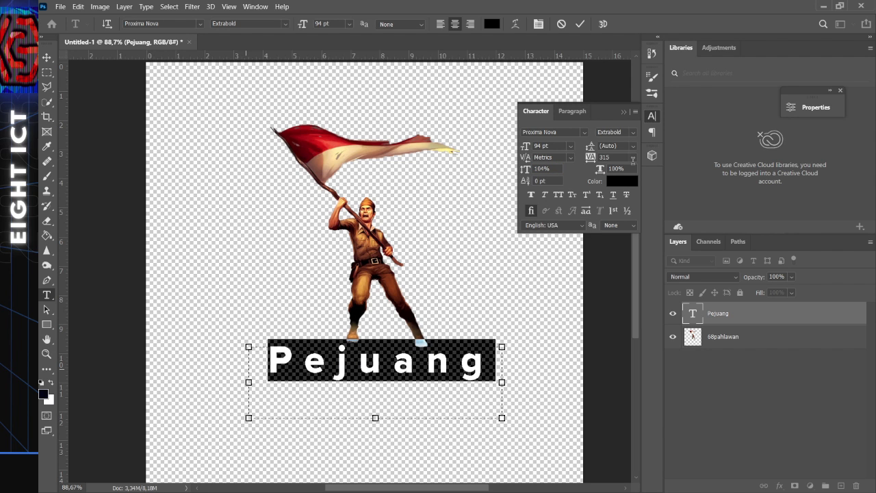
left_click_drag(600, 176, 586, 176)
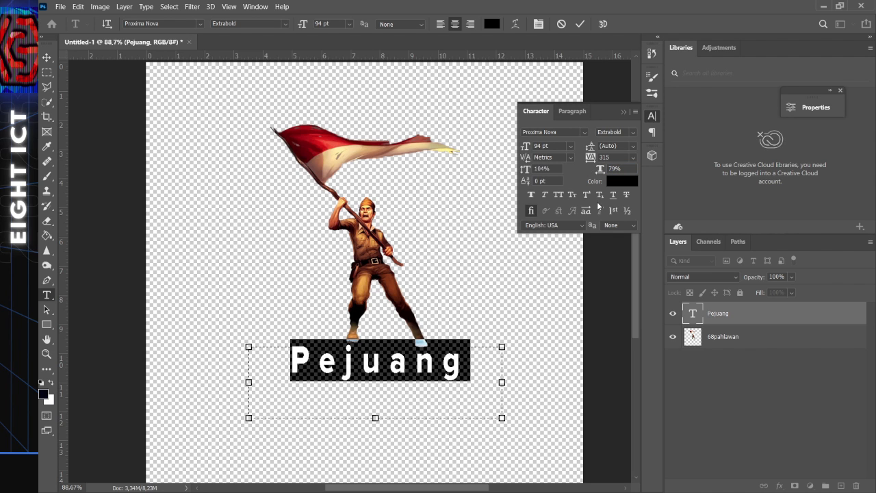
left_click_drag(601, 175, 568, 208)
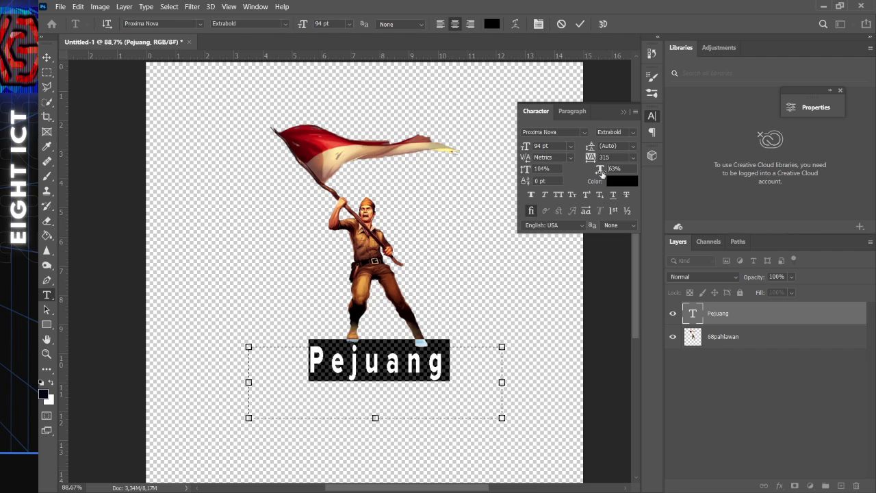
left_click_drag(601, 175, 609, 186)
Set the Pejuang text's baseline shift to -18 pt, and try a separate baseline shift on the letter e, undoing it.
mouse_move(526, 182)
left_mouse_down()
mouse_move(515, 185)
mouse_move(538, 182)
mouse_move(523, 183)
left_mouse_up()
left_click(319, 368)
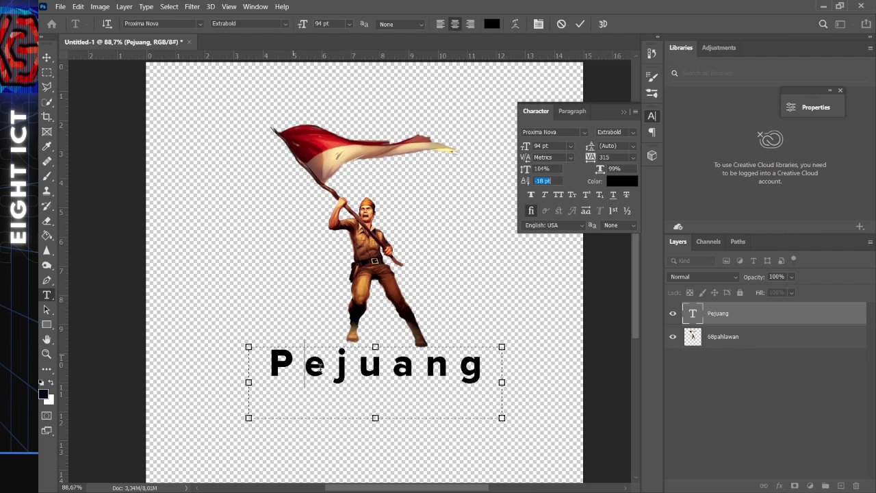
mouse_move(316, 369)
left_mouse_down()
mouse_move(342, 368)
mouse_move(326, 369)
left_mouse_up()
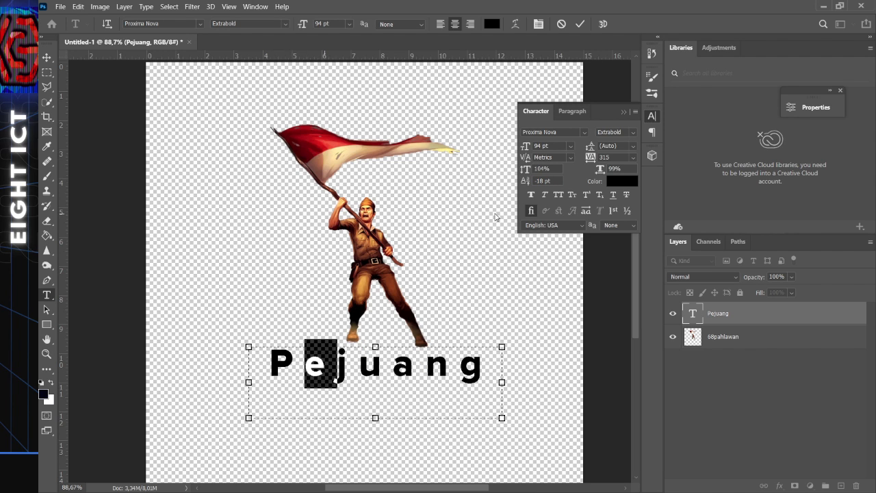
mouse_move(524, 184)
left_mouse_down()
mouse_move(538, 182)
mouse_move(522, 183)
left_mouse_up()
left_click(400, 383)
key("ctrl+z")
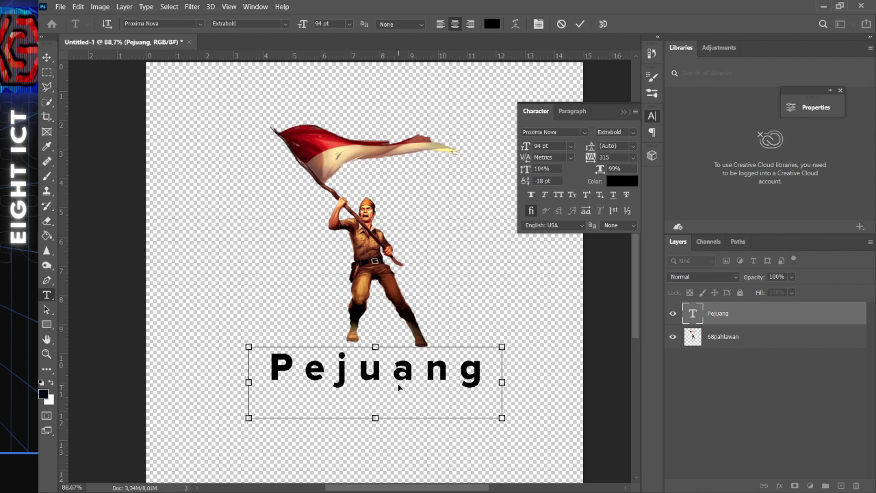
Select the letters ang of the caption and set their font size to 127 pt and tracking to -25.
left_click_drag(363, 376, 308, 376)
left_click_drag(493, 377, 431, 376)
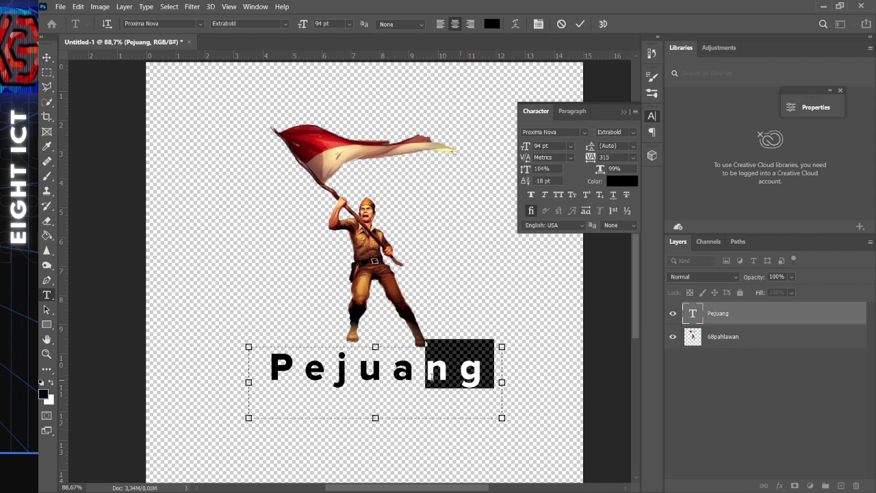
left_click(467, 378)
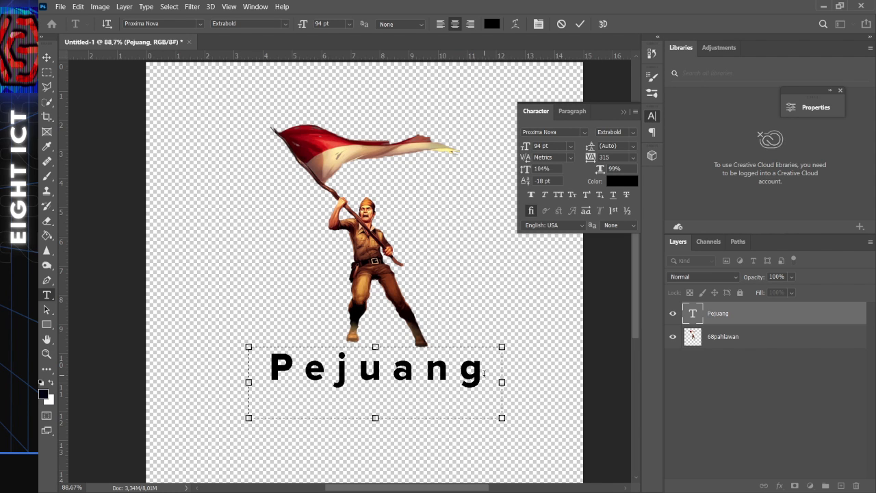
left_click_drag(485, 374, 381, 375)
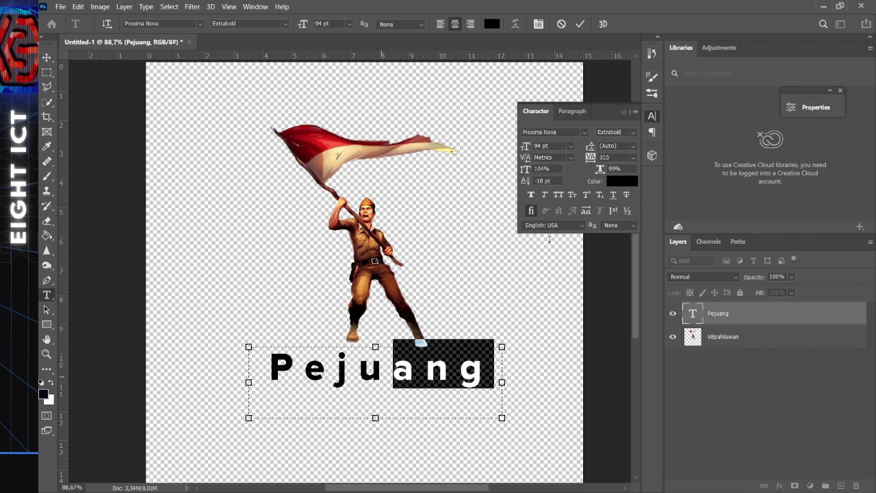
left_click_drag(525, 146, 584, 159)
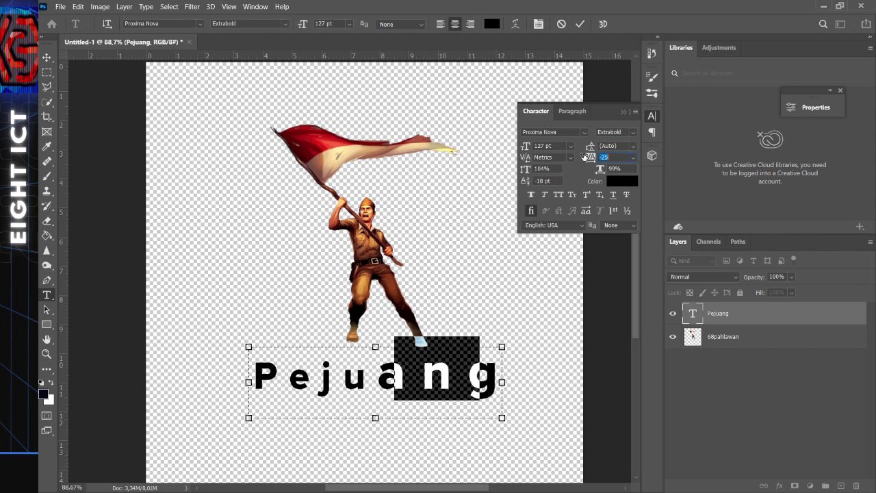
left_click(472, 374)
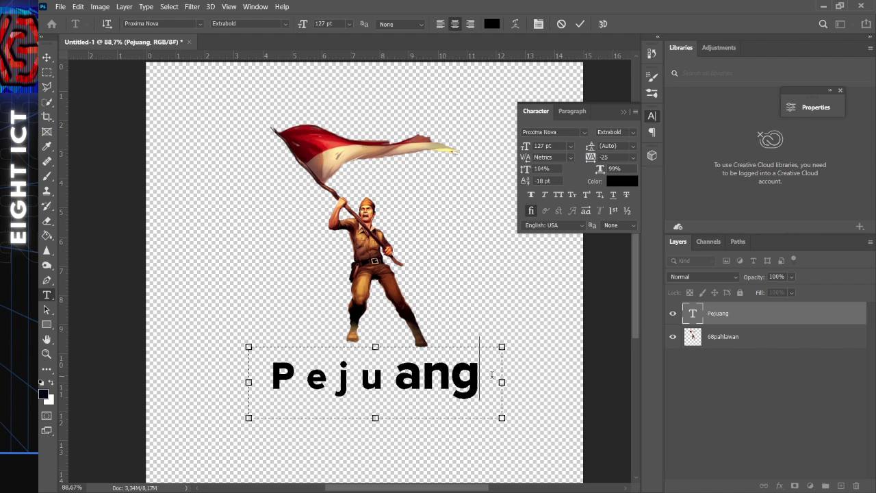
Reselect the letters ang and set their font size to 106 pt and tracking to 275.
left_click_drag(491, 374, 407, 384)
left_click(422, 383)
left_click_drag(481, 375, 406, 379)
left_click(451, 402)
left_click_drag(481, 375, 407, 374)
left_click_drag(525, 147, 515, 148)
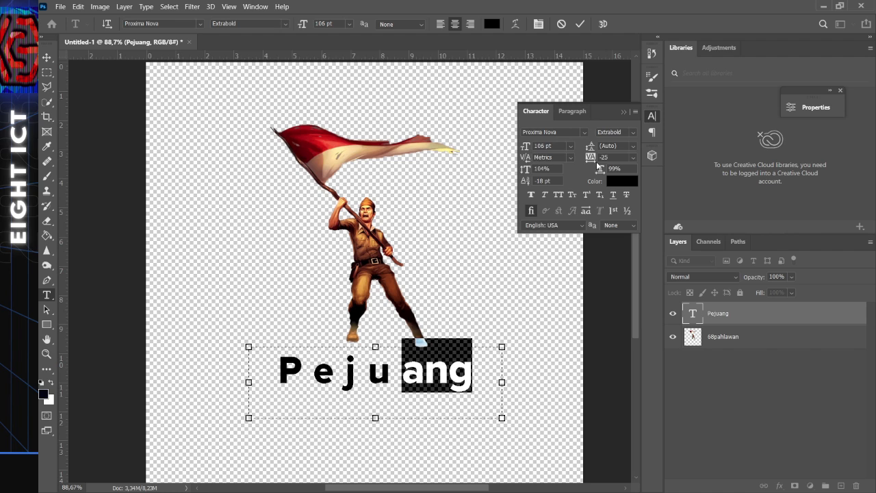
left_click_drag(597, 165, 609, 164)
left_click(496, 373)
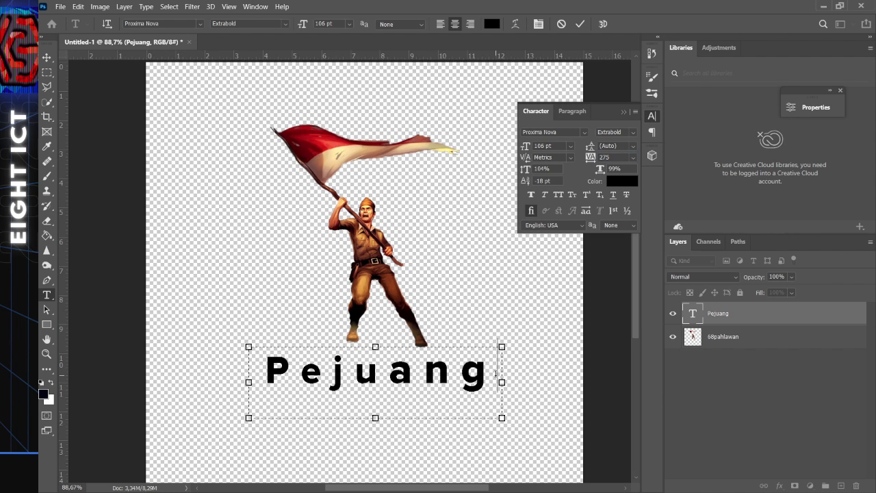
key("shift+Left")
key("shift+Left")
key("shift+Left")
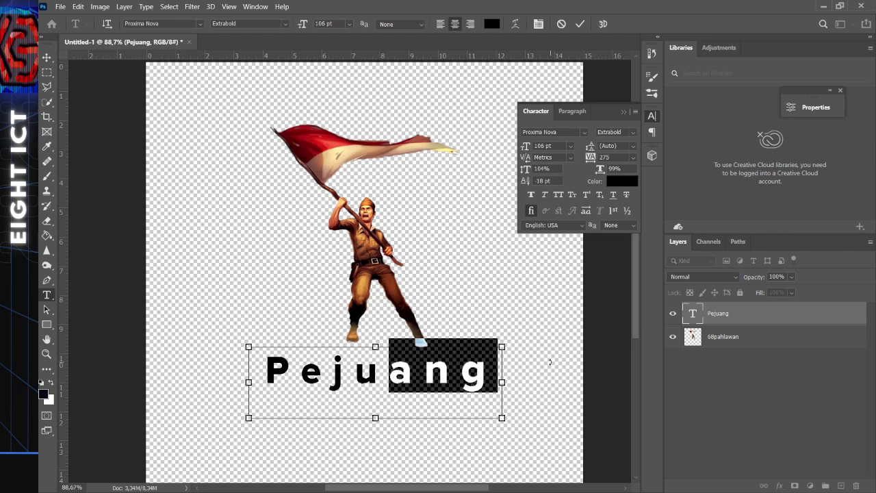
left_click(484, 393)
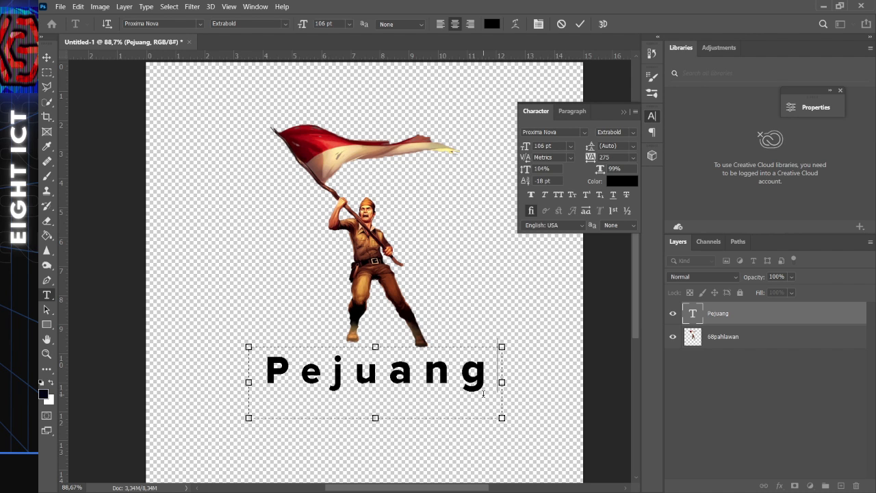
Select the whole Pejuang text and try faux bold and faux italic on it, switching each off again.
left_click_drag(498, 381, 255, 374)
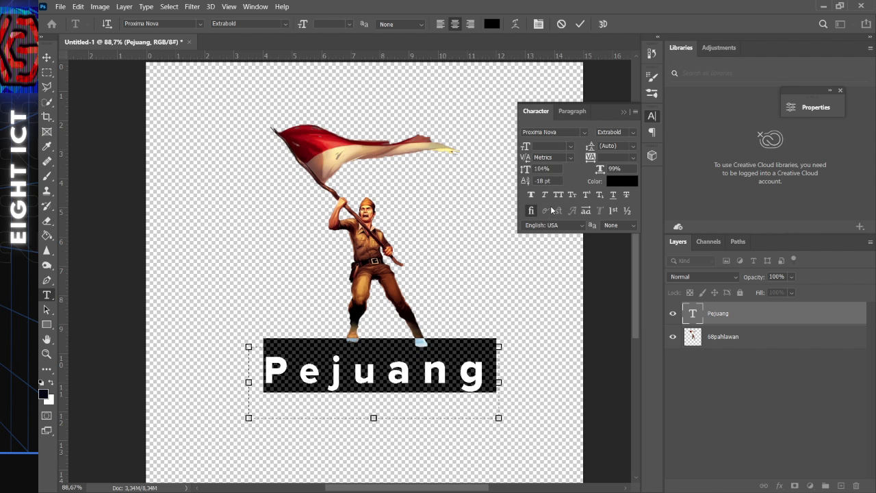
left_click(533, 196)
left_click(532, 196)
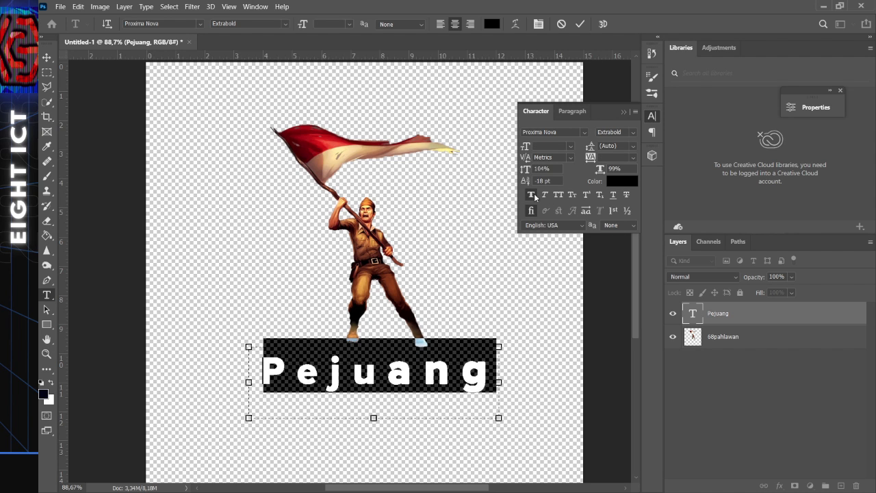
left_click(546, 196)
left_click(546, 195)
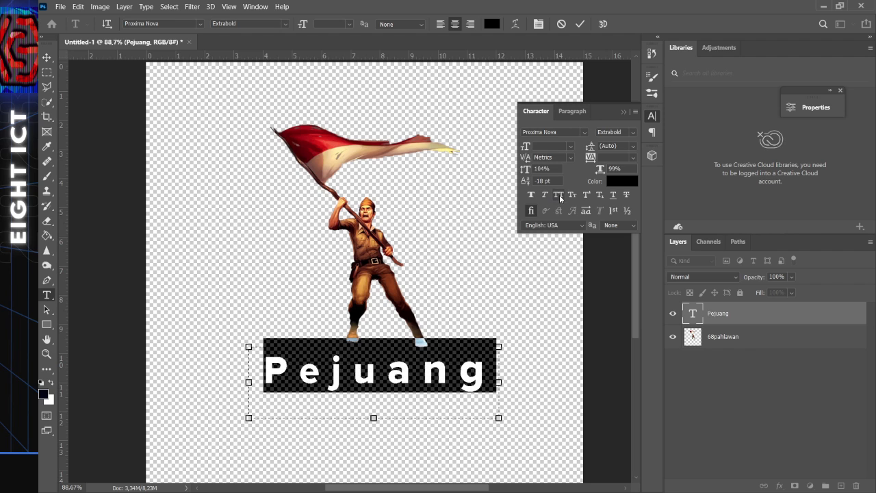
Try all caps and small caps on the selected Pejuang text, switching each off again.
left_click(559, 196)
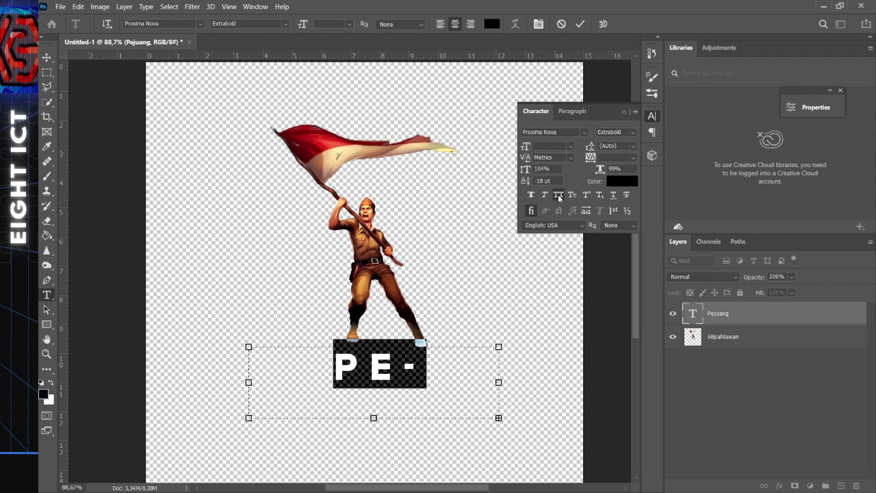
left_click(559, 197)
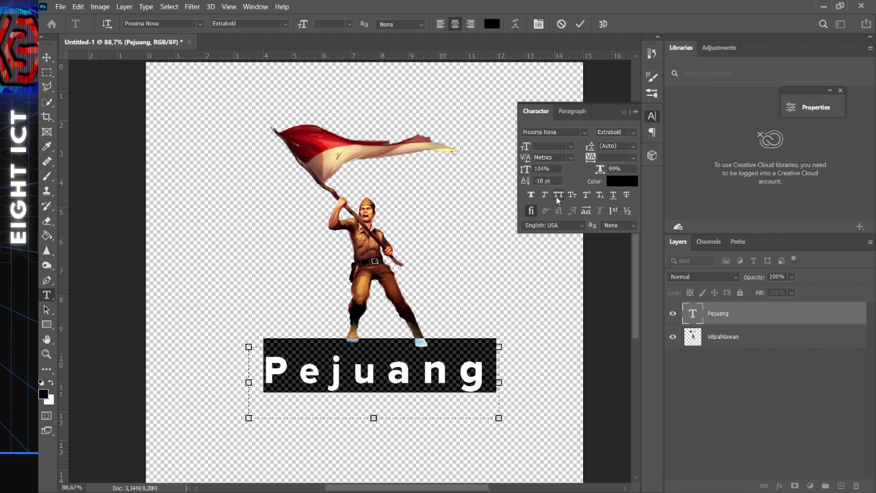
left_click(559, 195)
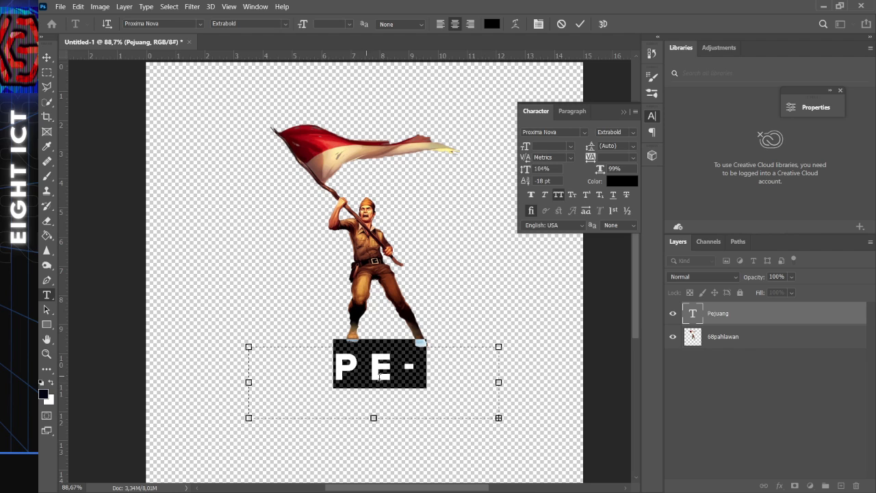
left_click(559, 195)
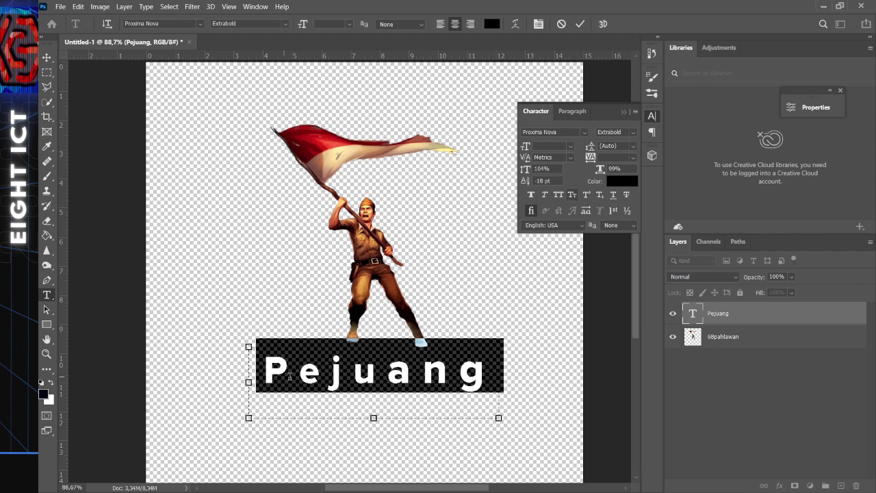
left_click(572, 196)
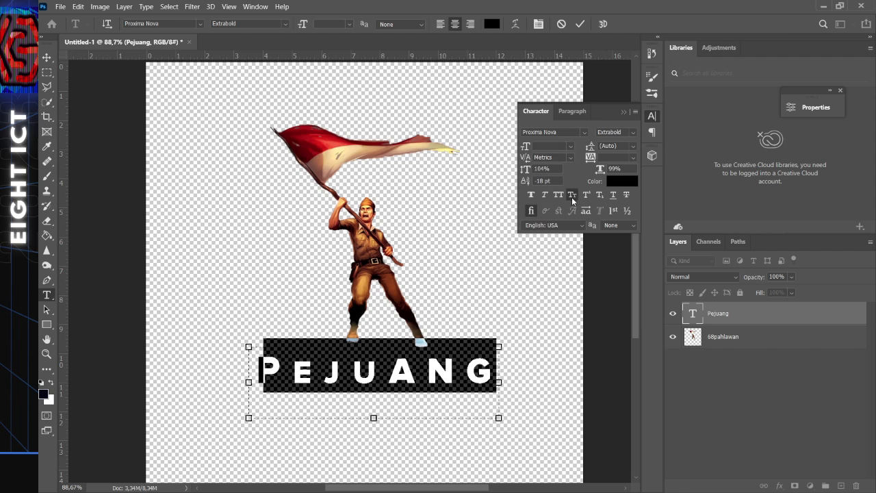
left_click(576, 196)
Try superscript, subscript, underline and strikethrough on the selected Pejuang text, leaving all of them off.
left_click(587, 195)
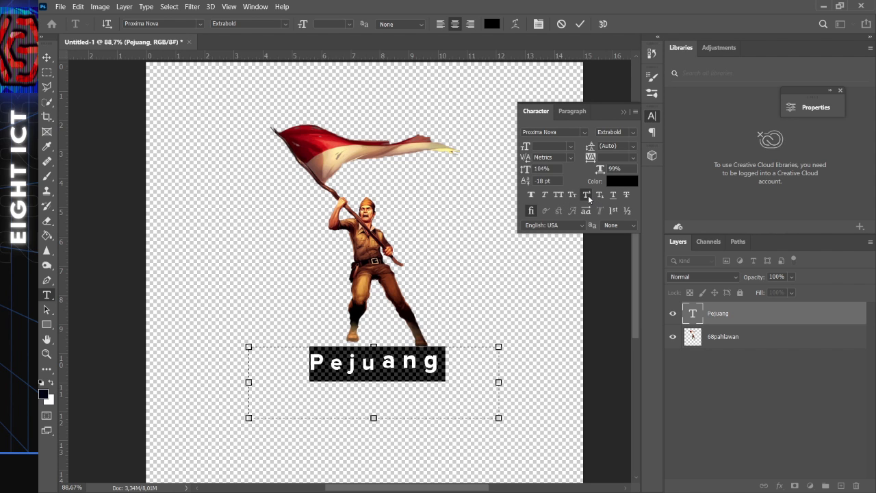
left_click(602, 196)
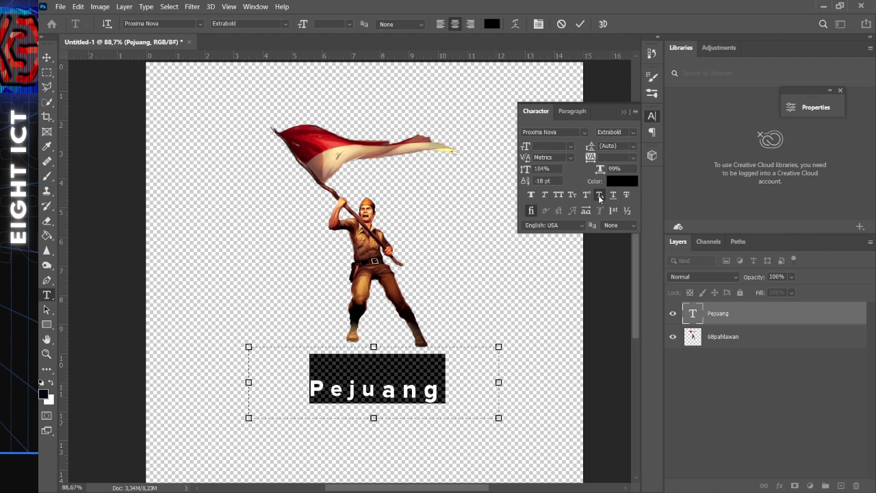
left_click(600, 197)
left_click(614, 196)
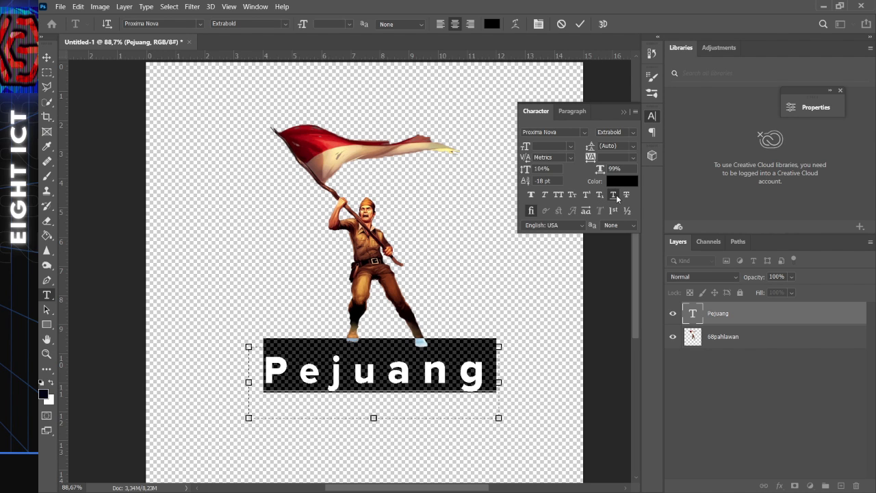
left_click(614, 196)
left_click(627, 195)
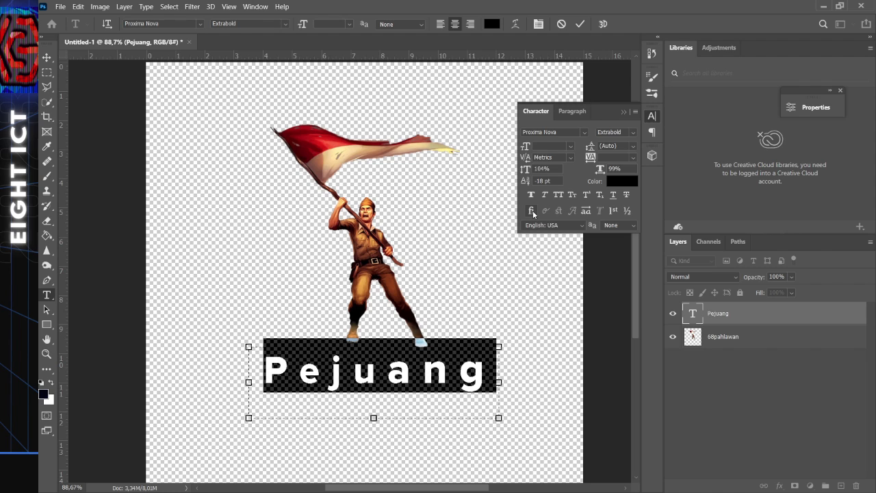
Try the stylistic alternates and ordinals OpenType features on the selected Pejuang text, leaving both off.
left_click(588, 212)
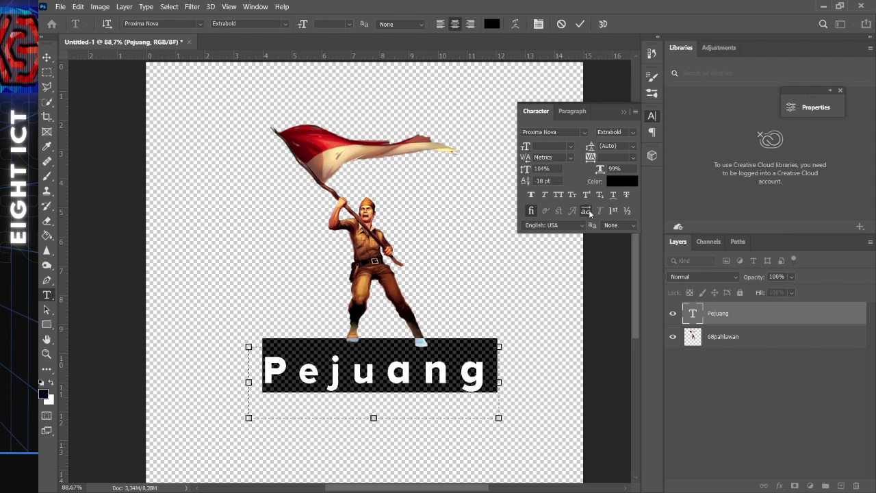
left_click(590, 212)
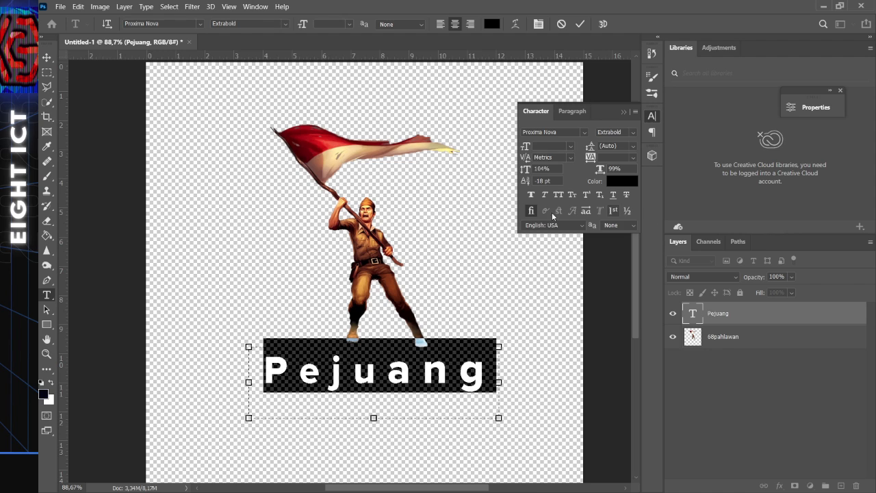
left_click(616, 211)
Reselect the whole Pejuang text and review the available text languages, keeping English: USA.
left_click_drag(472, 382, 229, 393)
left_click(569, 227)
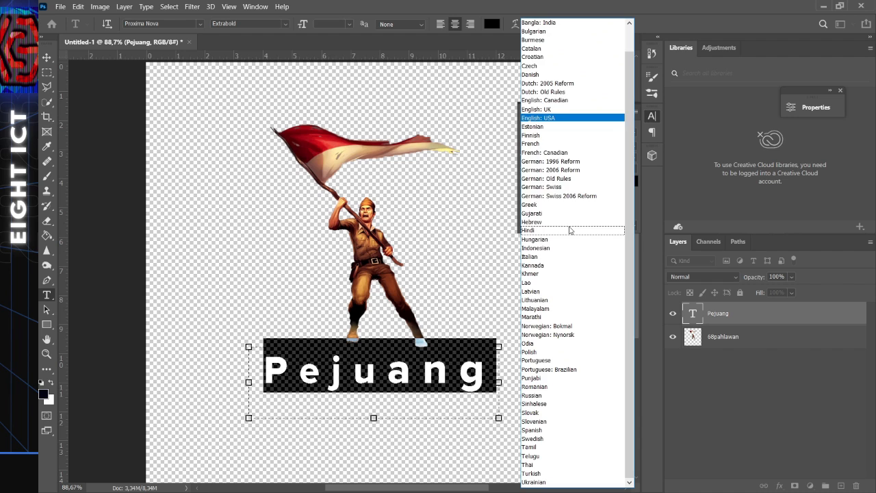
left_click(502, 219)
left_click(554, 228)
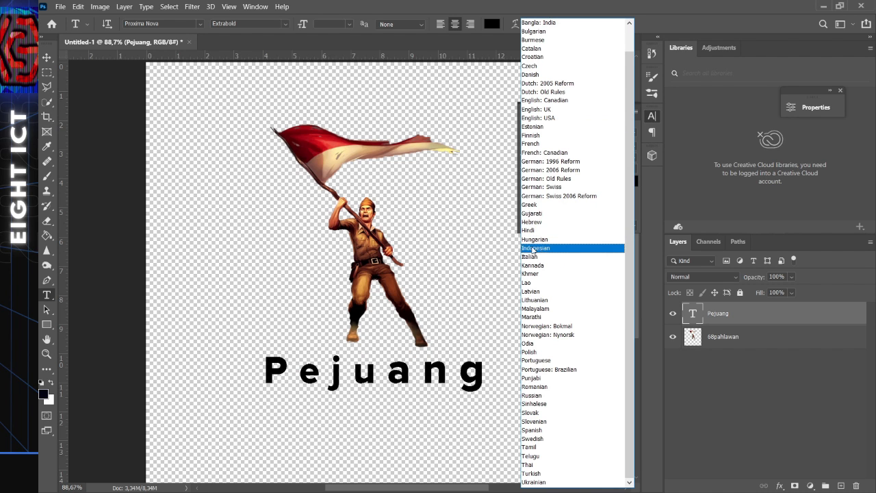
left_click(476, 220)
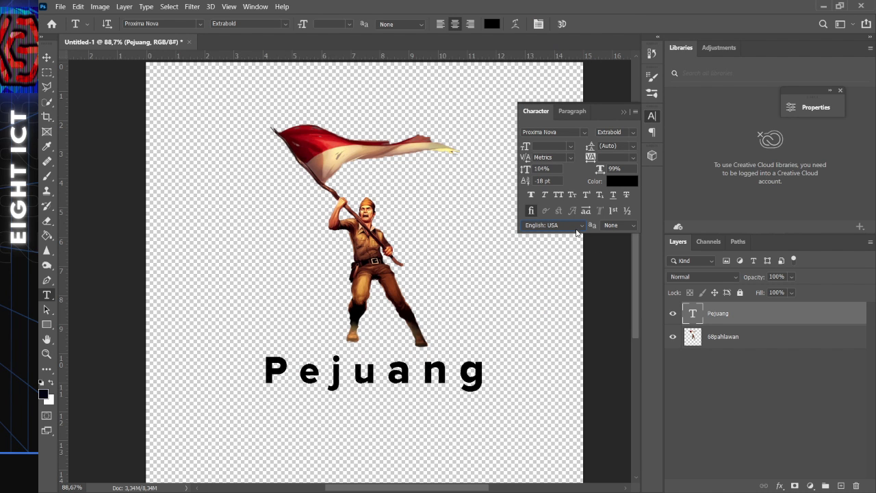
Reselect the whole Pejuang text and review its anti-aliasing options, keeping None.
left_click(457, 373)
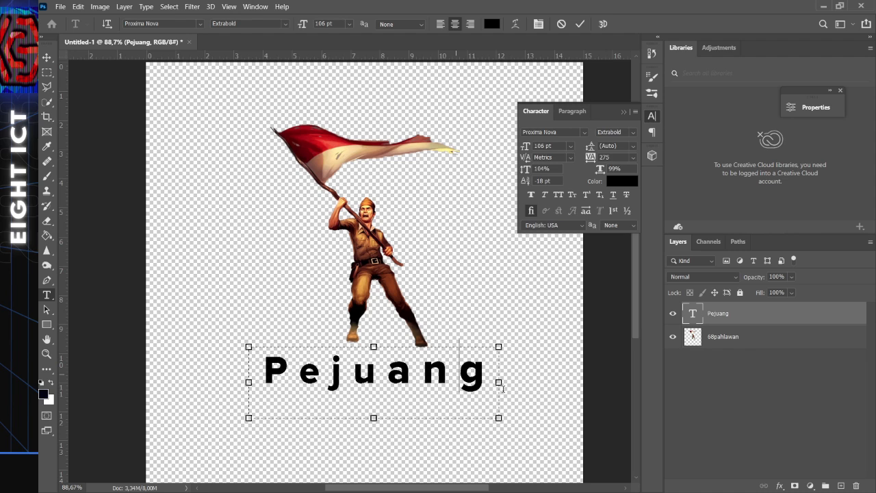
left_click_drag(462, 389, 503, 373)
left_click(264, 371)
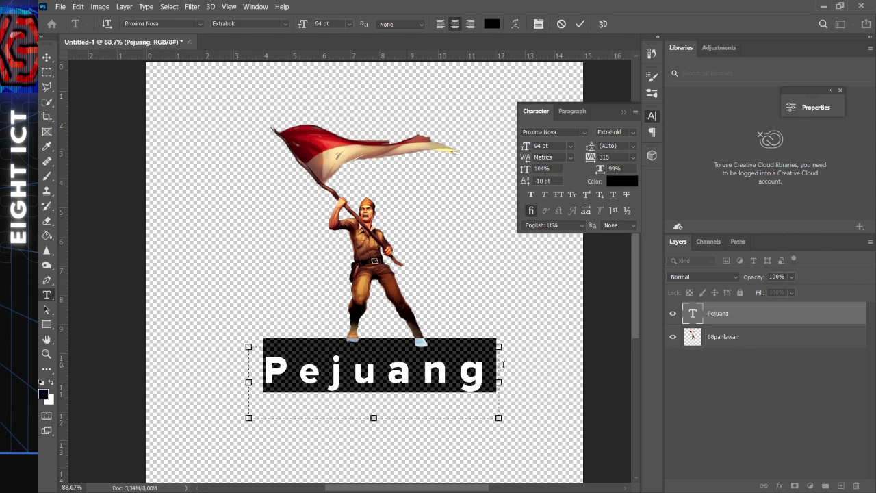
left_click(619, 225)
left_click(623, 234)
left_click(620, 225)
Put away the character settings and move the Pejuang text slightly to the left beneath the soldier.
left_click(627, 114)
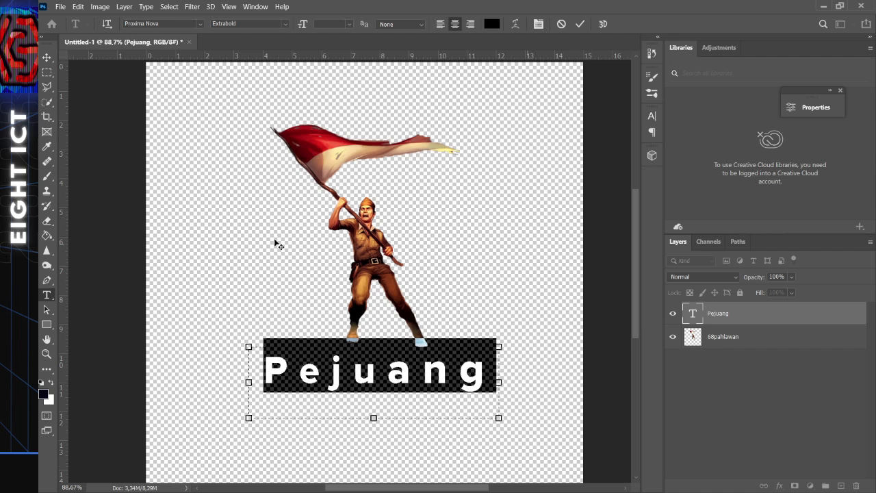
left_click(46, 58)
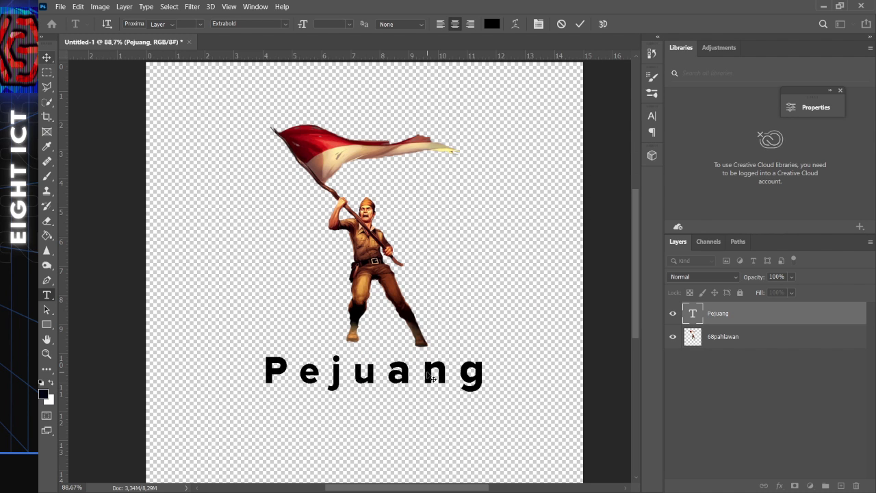
left_click_drag(431, 376, 422, 375)
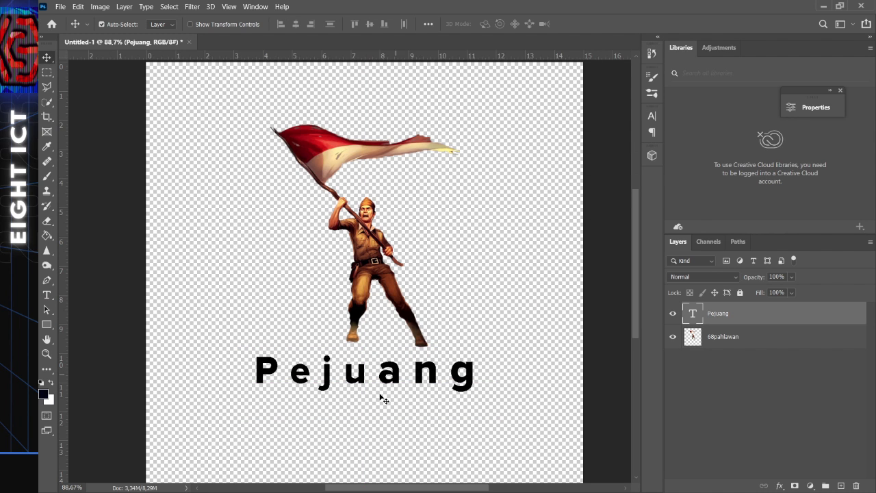